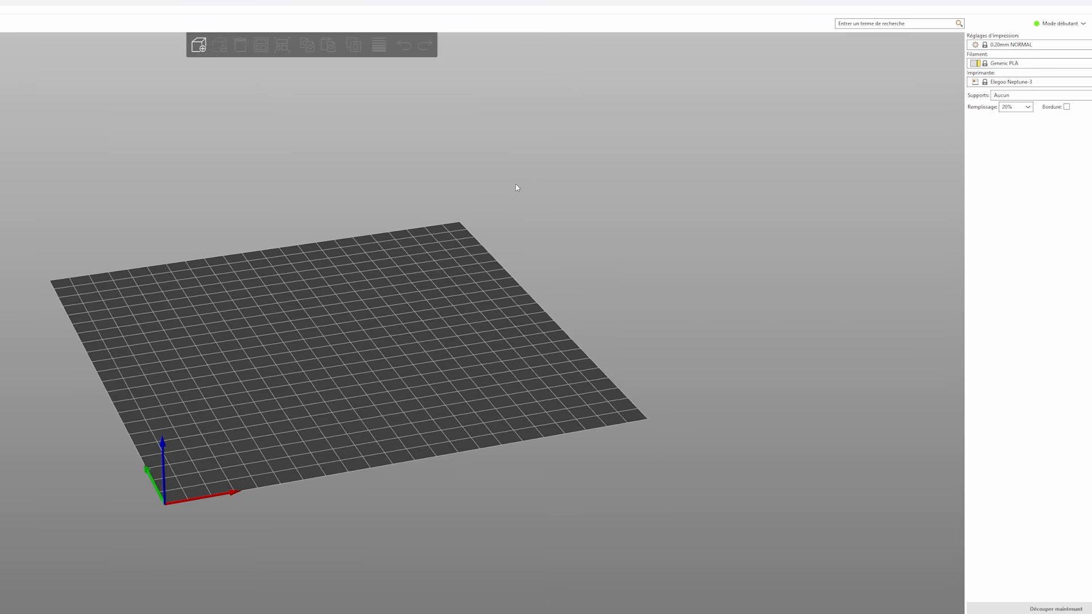
pyautogui.moveTo(514, 185); pyautogui.dragTo(516, 377)
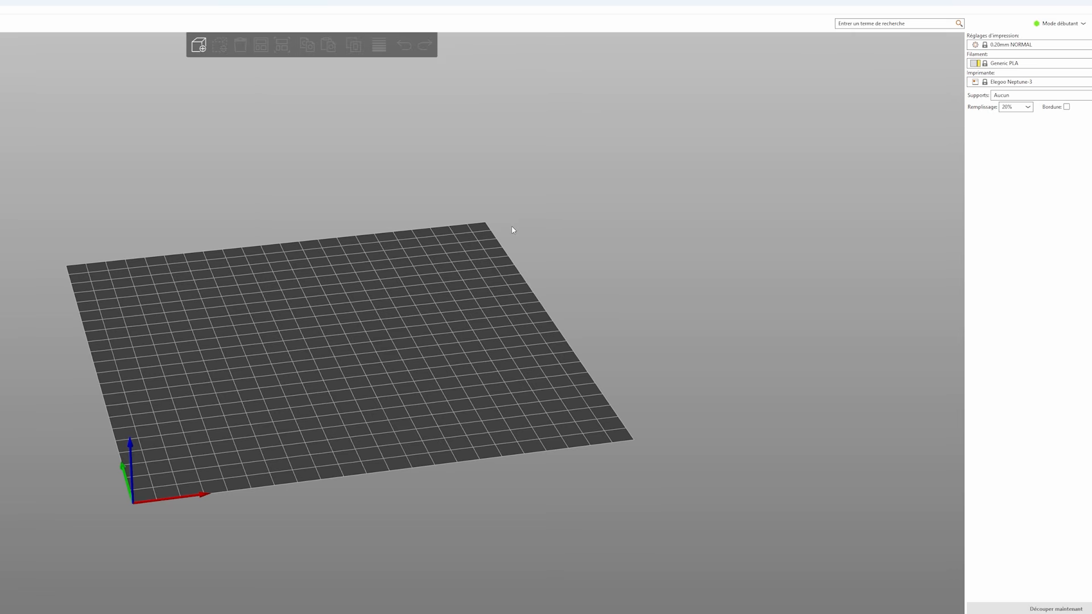
pyautogui.moveTo(407, 402); pyautogui.dragTo(477, 288)
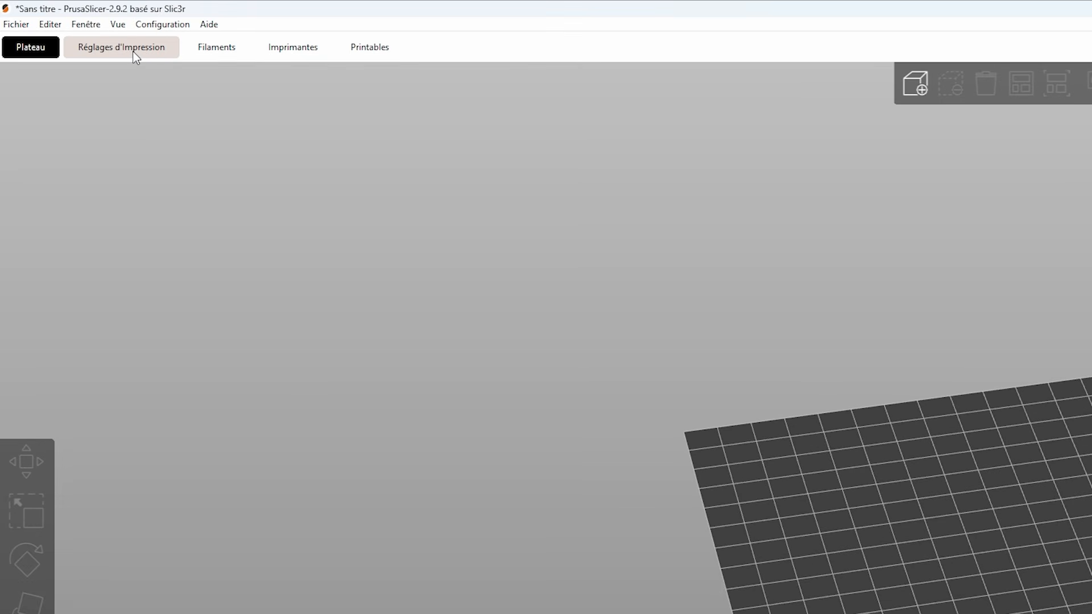
# - Review the print settings for infill, skirt and brim, supports, and layers and perimeters
pyautogui.click(135, 56)
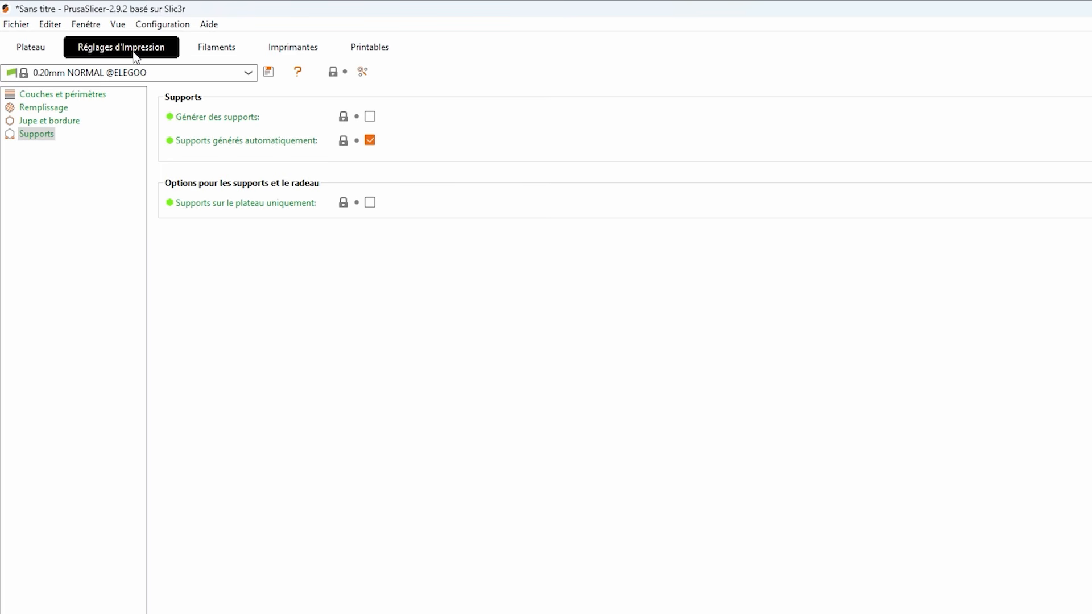
pyautogui.click(73, 107)
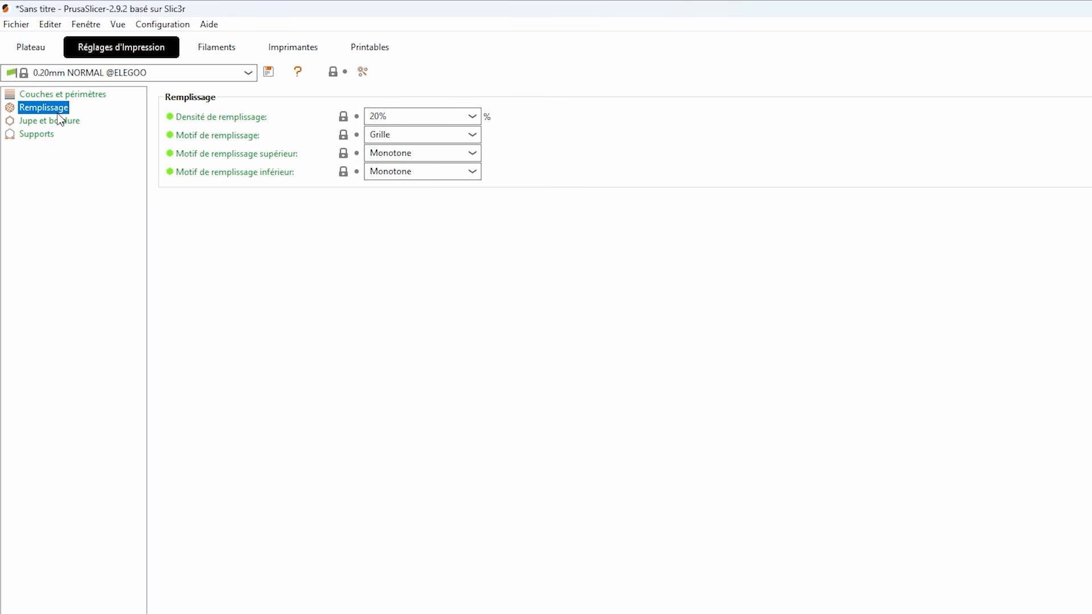
pyautogui.click(60, 120)
pyautogui.click(49, 136)
pyautogui.click(68, 96)
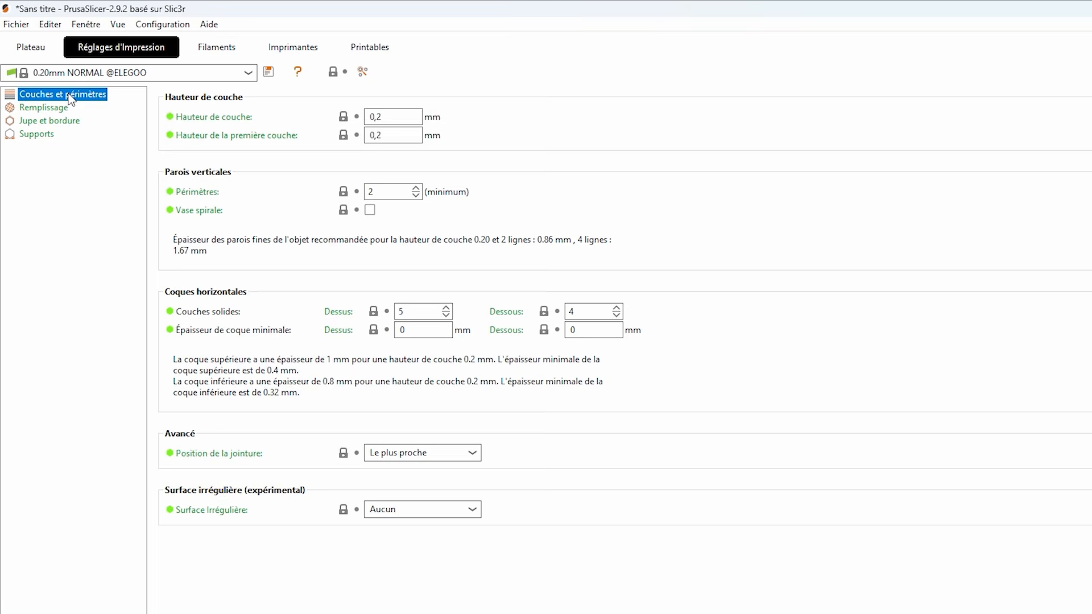
# - Look over the filament settings, the printer settings and the Printables model library, and return to the build plate
pyautogui.click(217, 47)
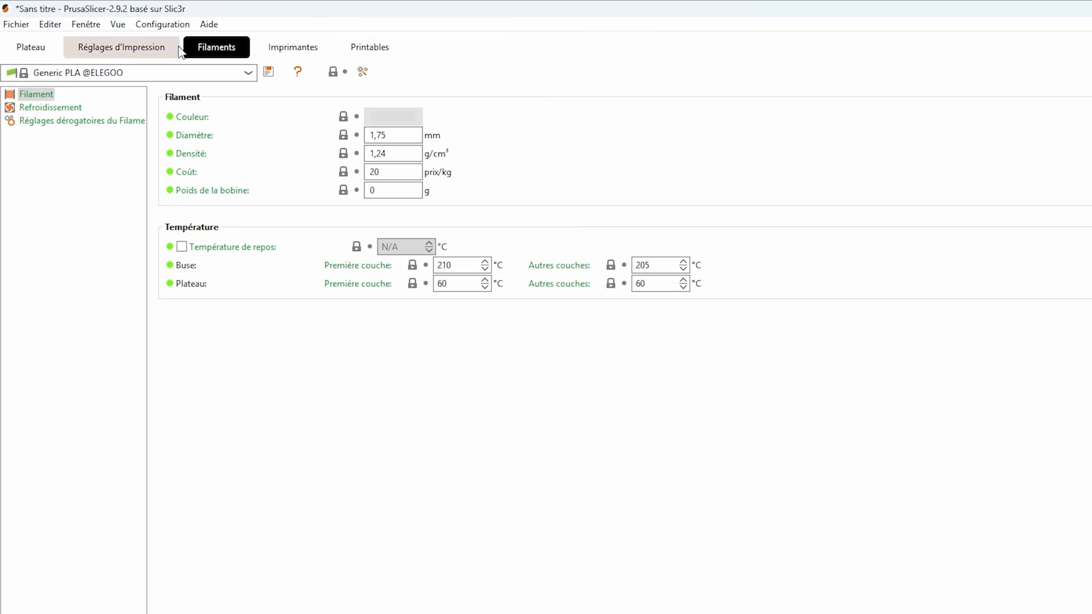
pyautogui.click(290, 49)
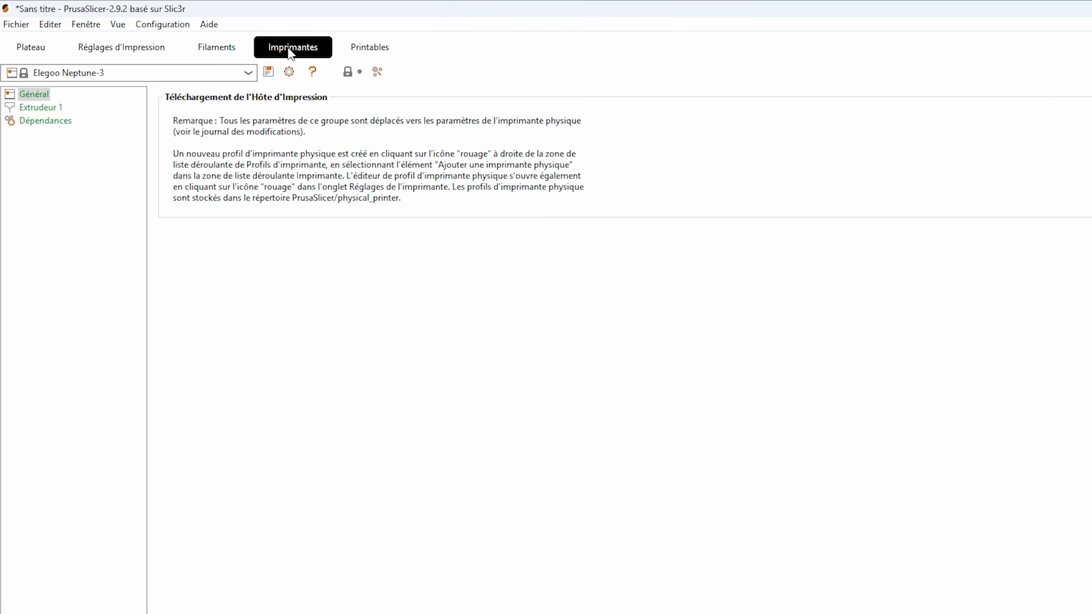
pyautogui.click(364, 48)
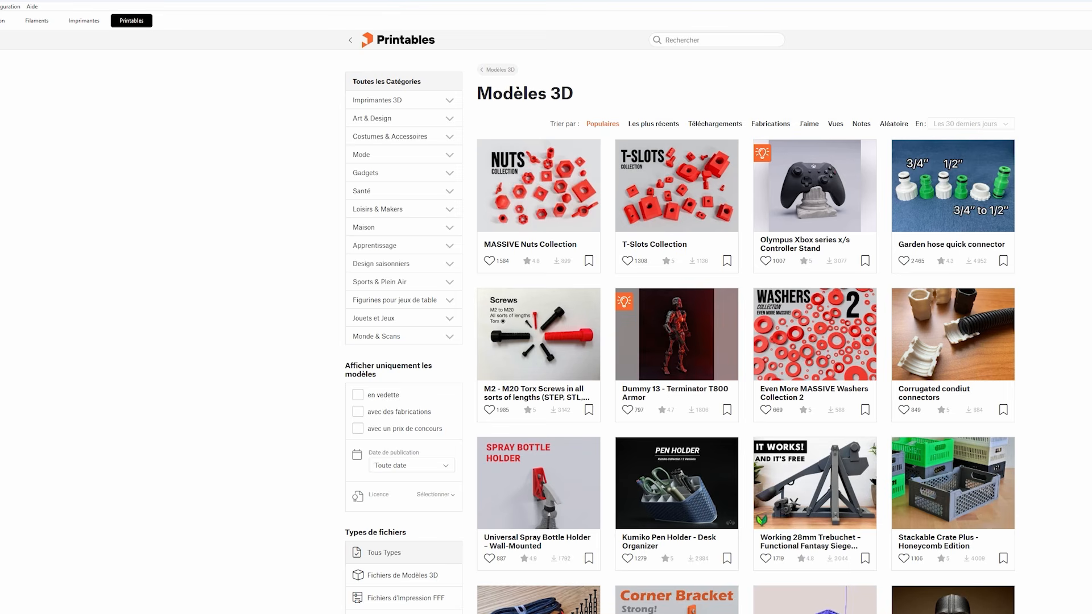
pyautogui.hotkey('ctrl', '1')
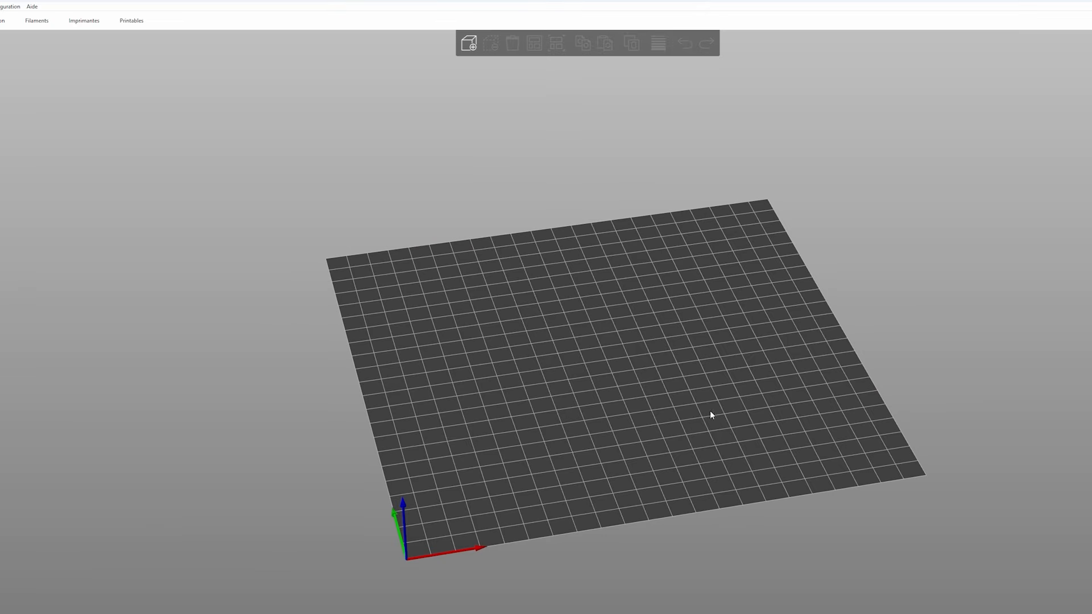
# - Import the Support model from the Bureau folder onto the build plate
pyautogui.moveTo(709, 411); pyautogui.dragTo(749, 394)
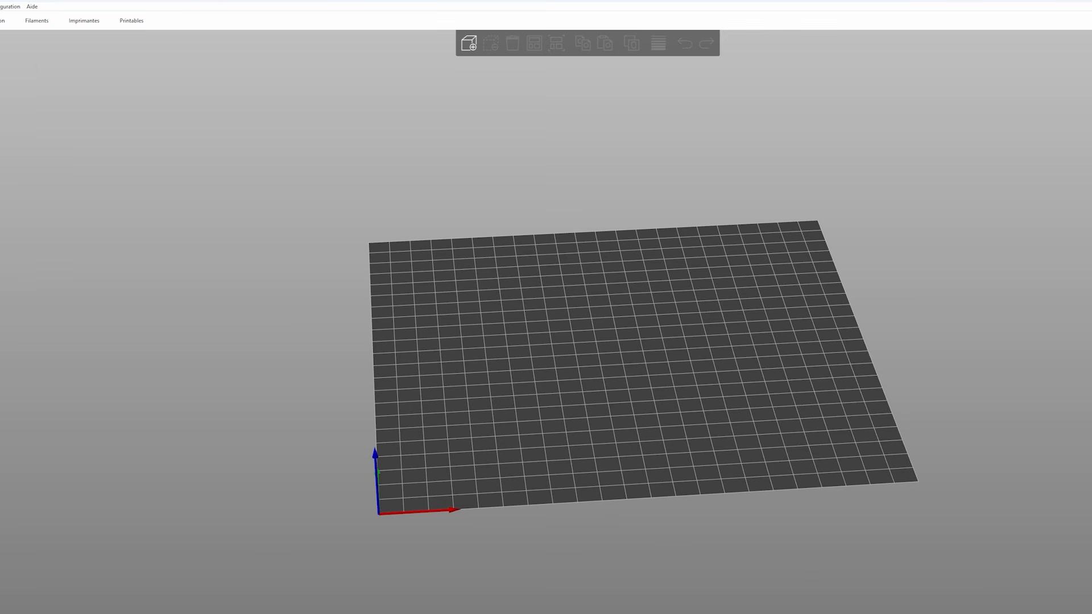
pyautogui.click(17, 26)
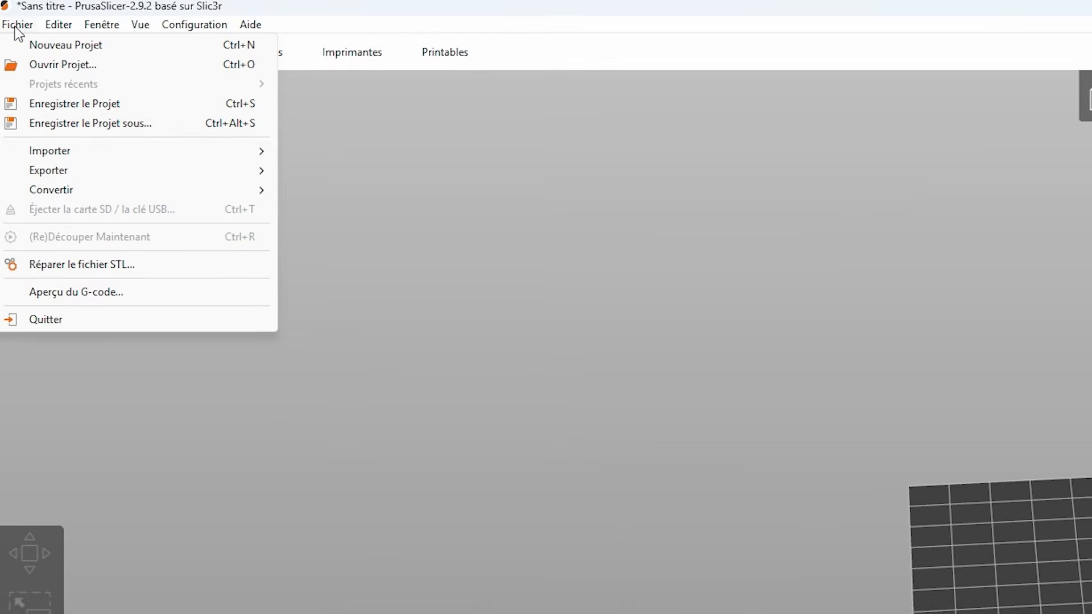
pyautogui.moveTo(64, 154)
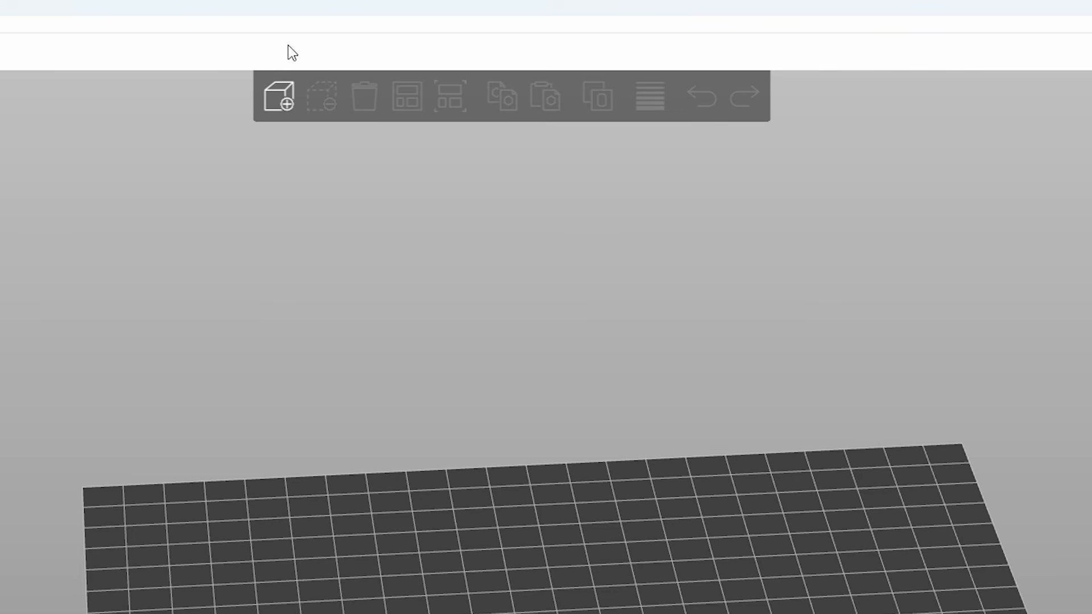
pyautogui.click(281, 106)
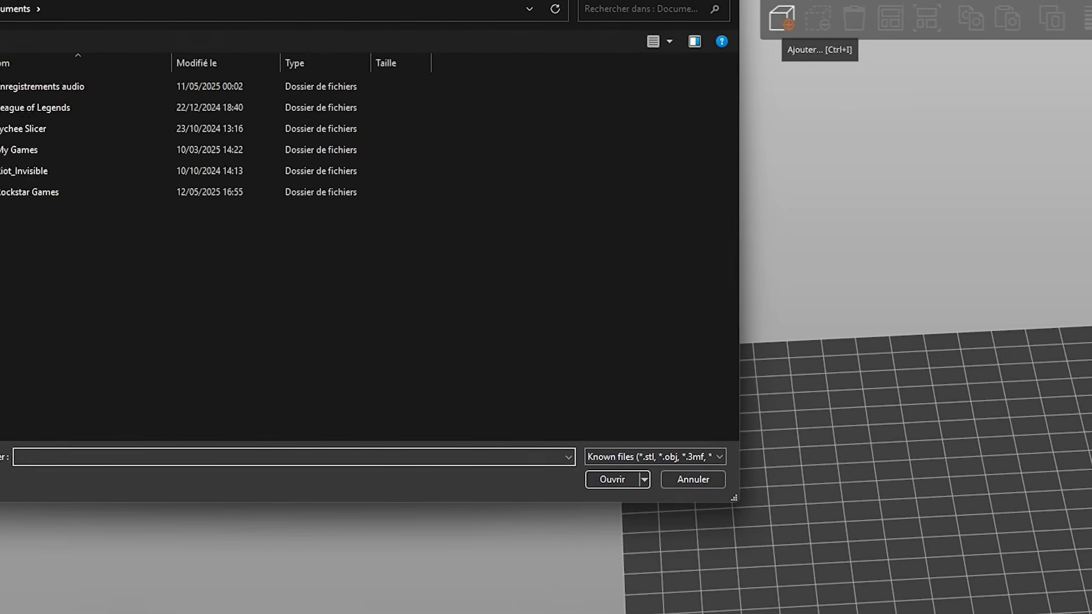
pyautogui.click(46, 108)
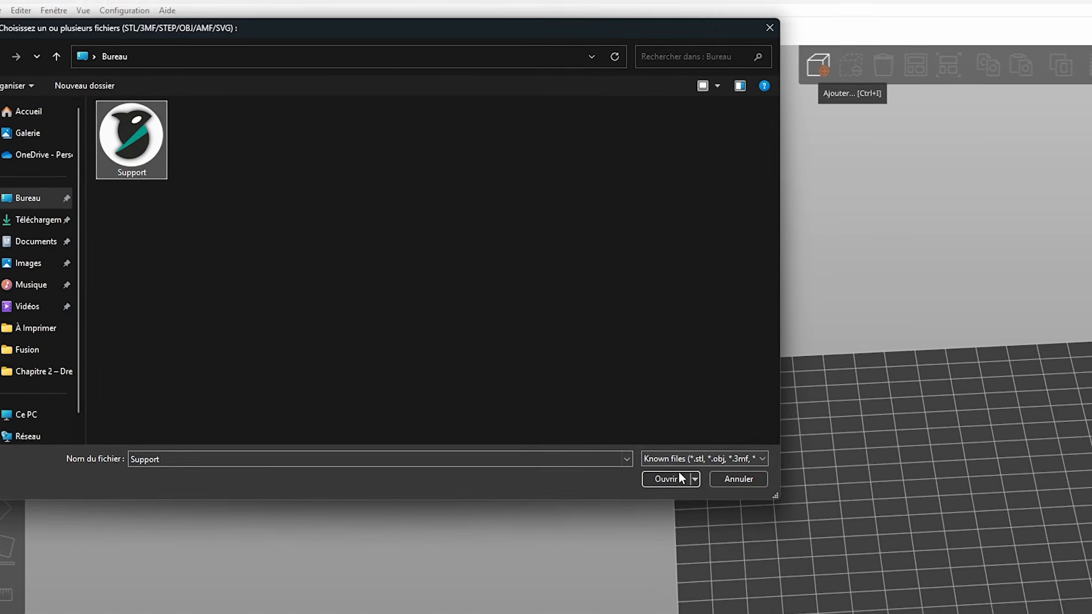
pyautogui.click(676, 479)
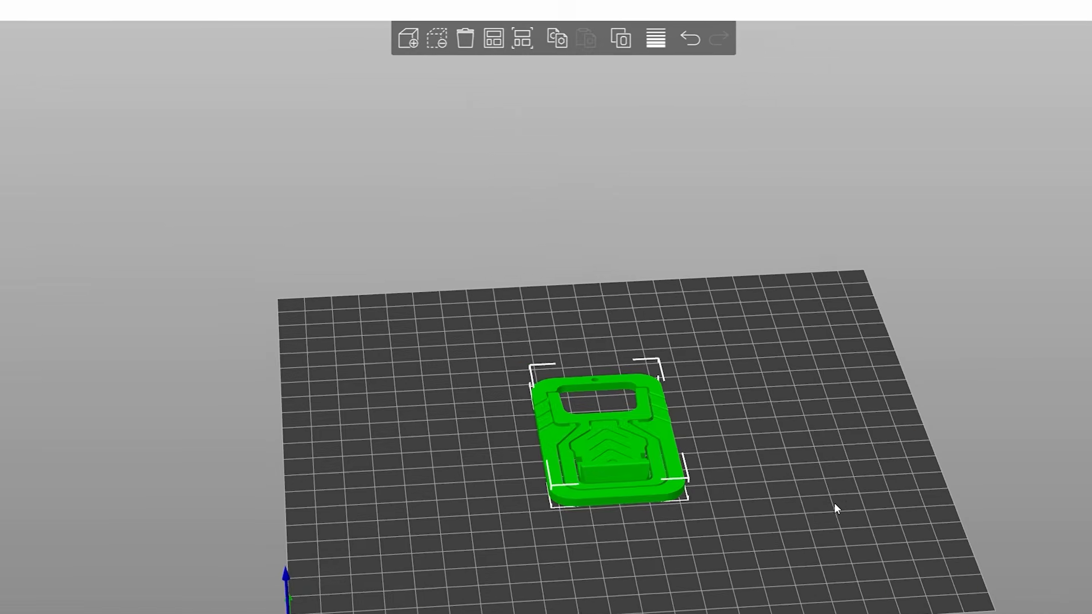
# - Examine the imported support model on the build plate from several angles
pyautogui.moveTo(808, 544); pyautogui.dragTo(513, 414)
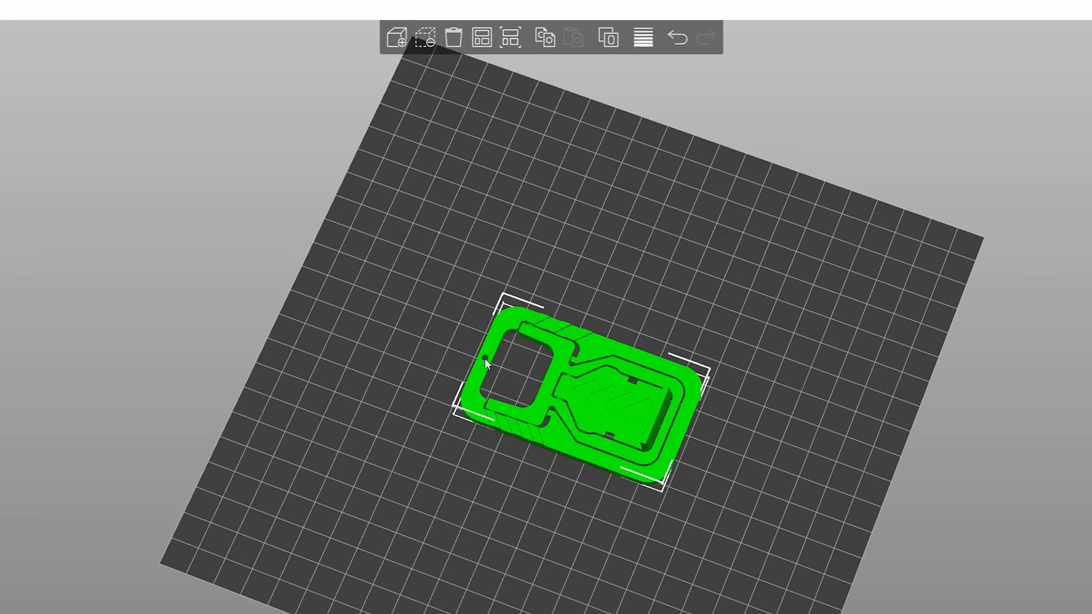
pyautogui.moveTo(799, 509); pyautogui.dragTo(698, 502)
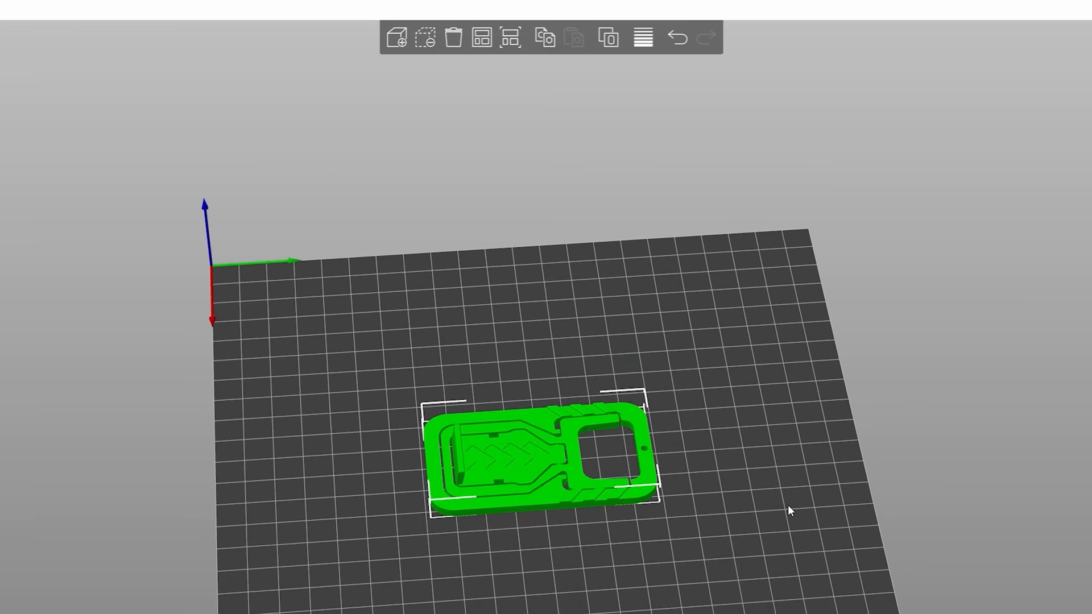
pyautogui.moveTo(789, 511); pyautogui.dragTo(836, 506)
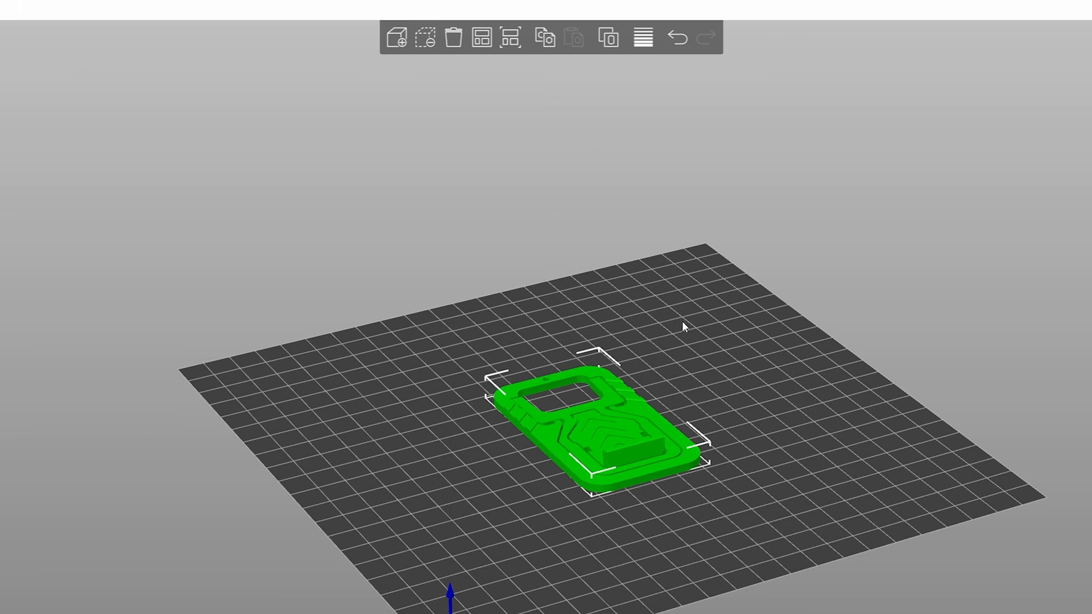
pyautogui.moveTo(794, 470); pyautogui.dragTo(809, 493)
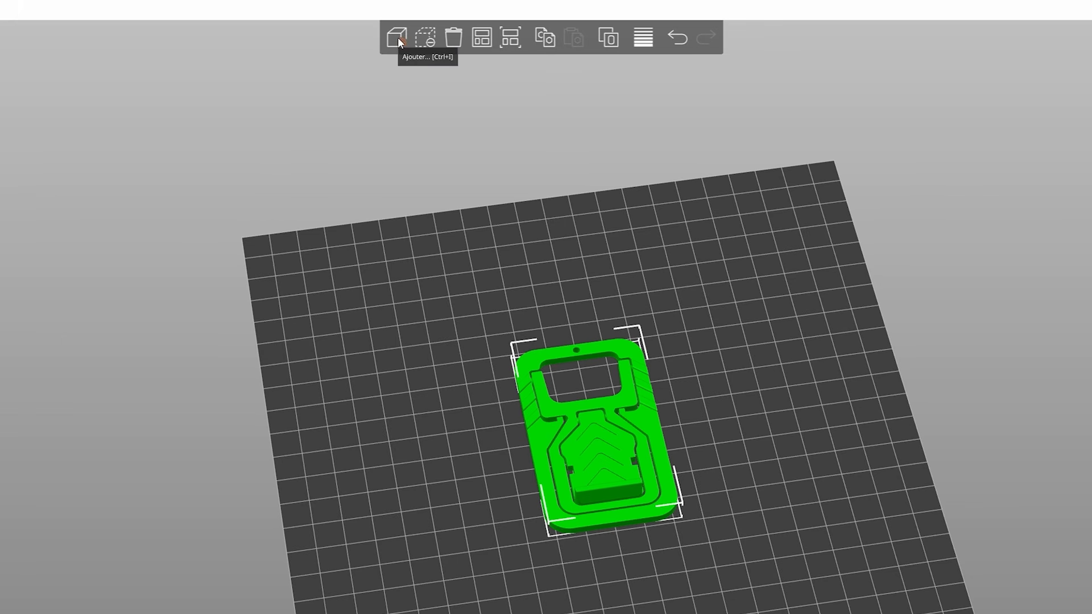
pyautogui.click(438, 144)
pyautogui.click(654, 421)
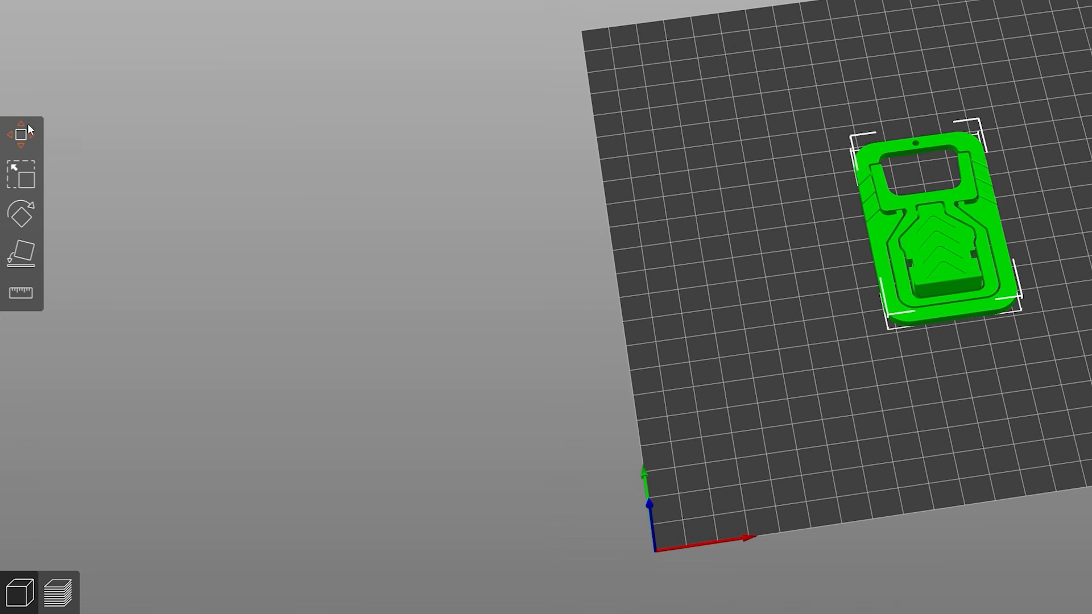
# - Activate Place on Face for the support, examine its candidate faces, and inspect the model's underside before restoring the isometric view
pyautogui.click(29, 177)
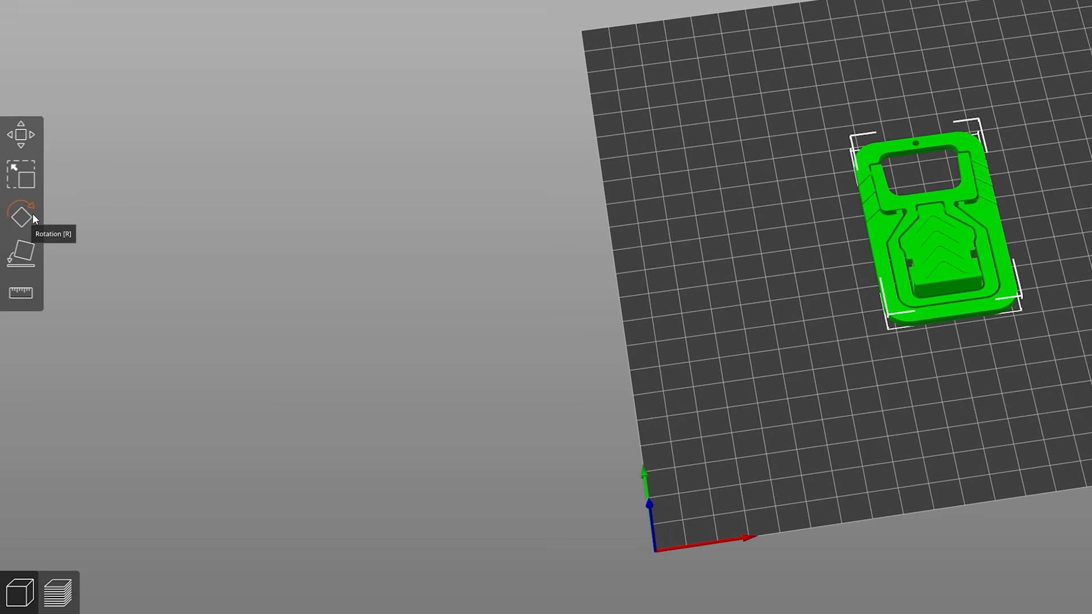
pyautogui.click(22, 252)
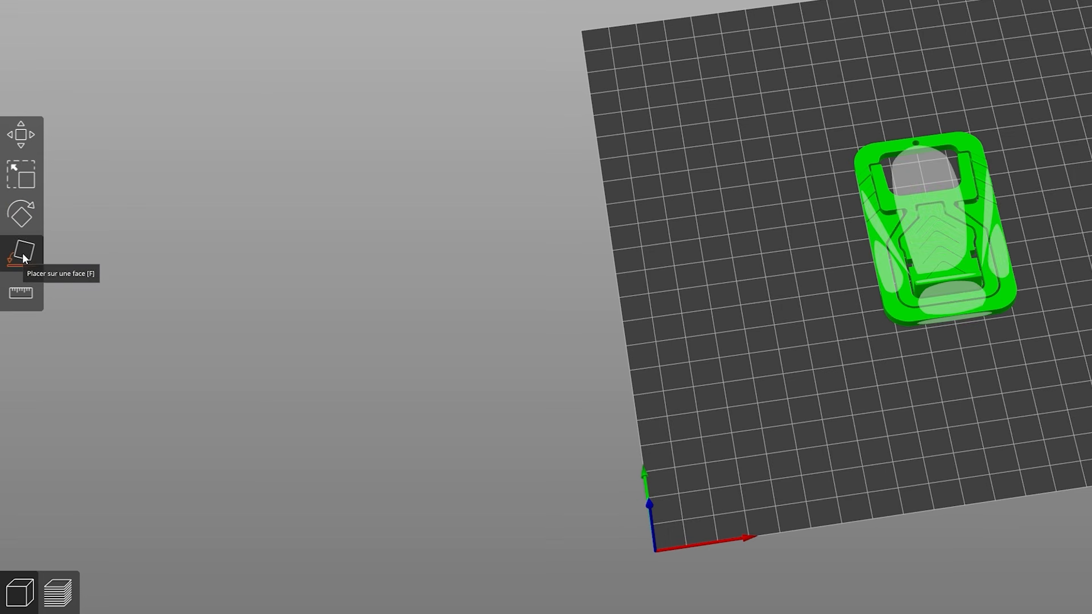
pyautogui.moveTo(729, 214); pyautogui.dragTo(772, 278, button='right')
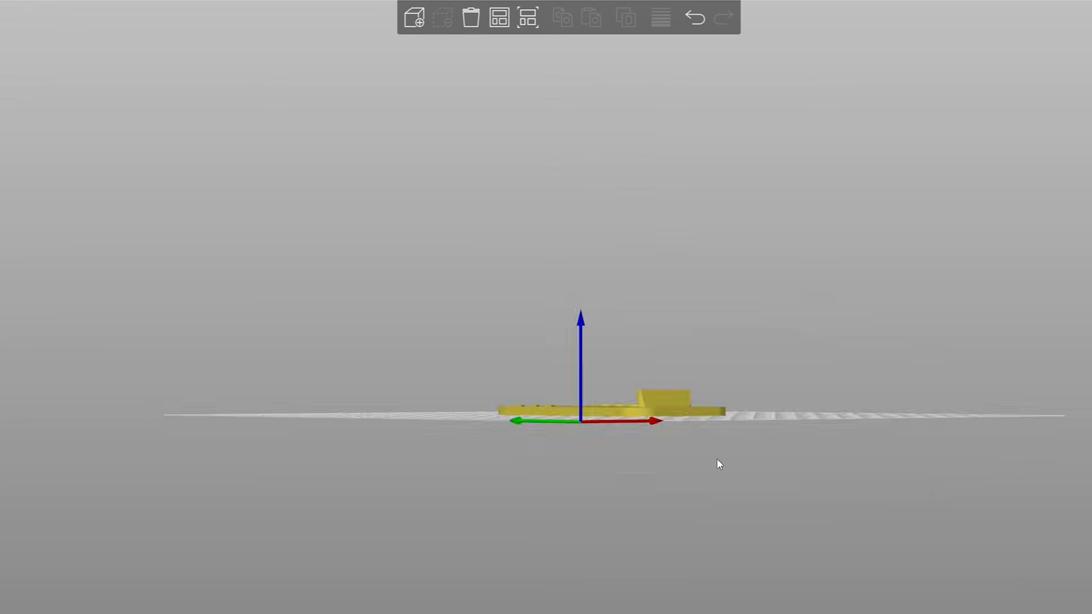
pyautogui.press('0')
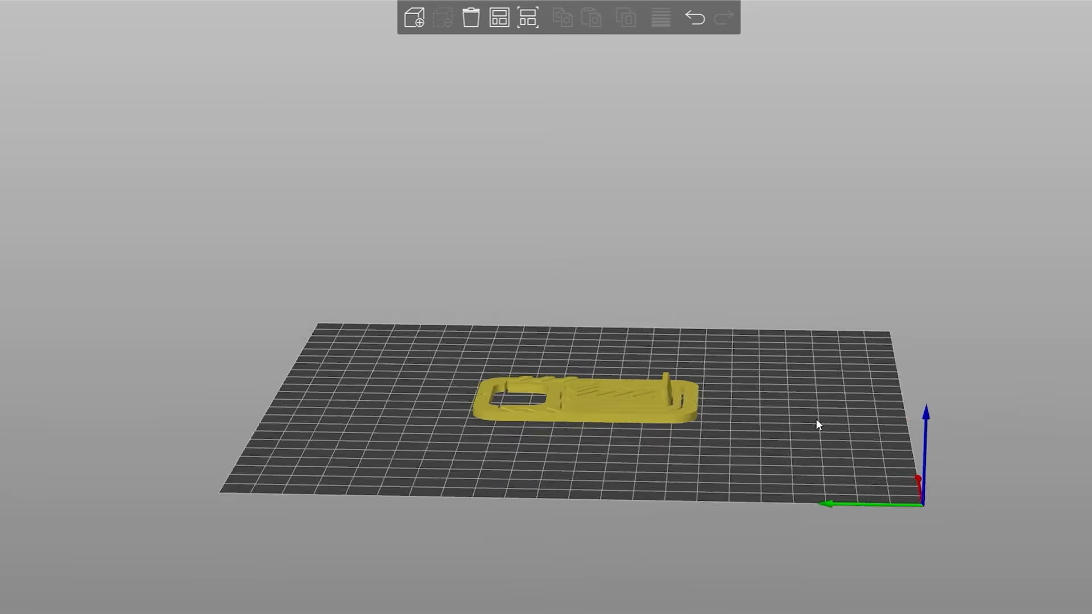
pyautogui.moveTo(816, 419); pyautogui.dragTo(815, 414)
pyautogui.moveTo(730, 428); pyautogui.dragTo(728, 395)
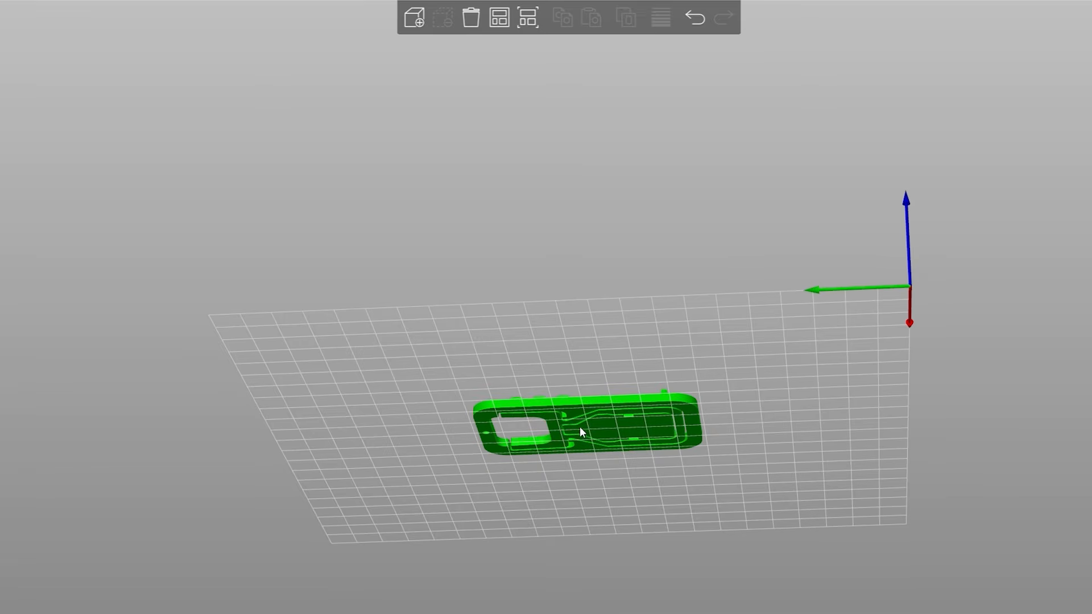
pyautogui.press('0')
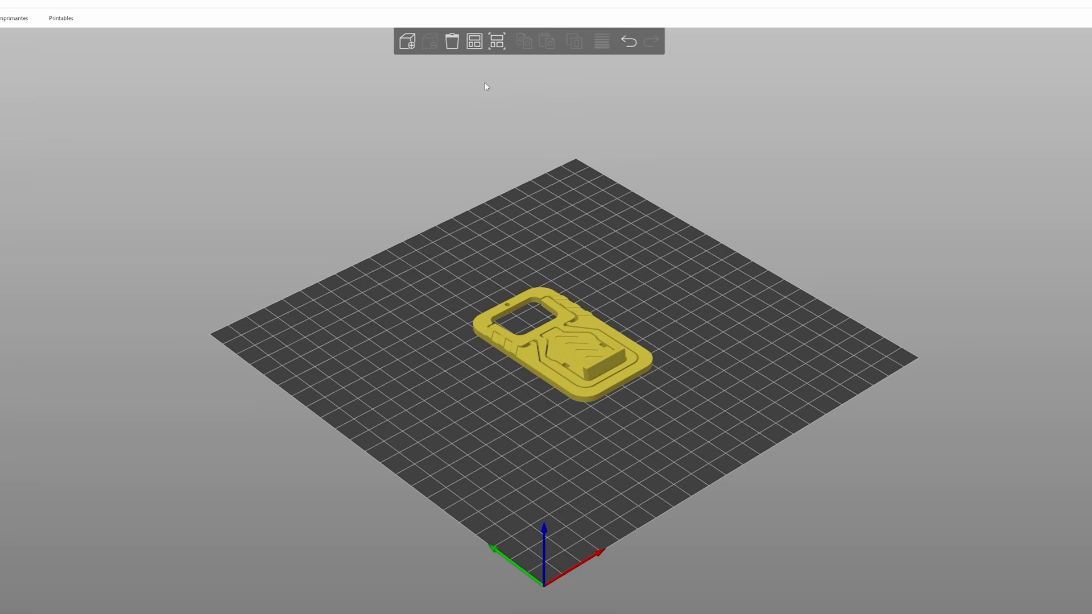
# - Move the support model away from the plate's centre and automatically arrange the build plate
pyautogui.click(568, 309)
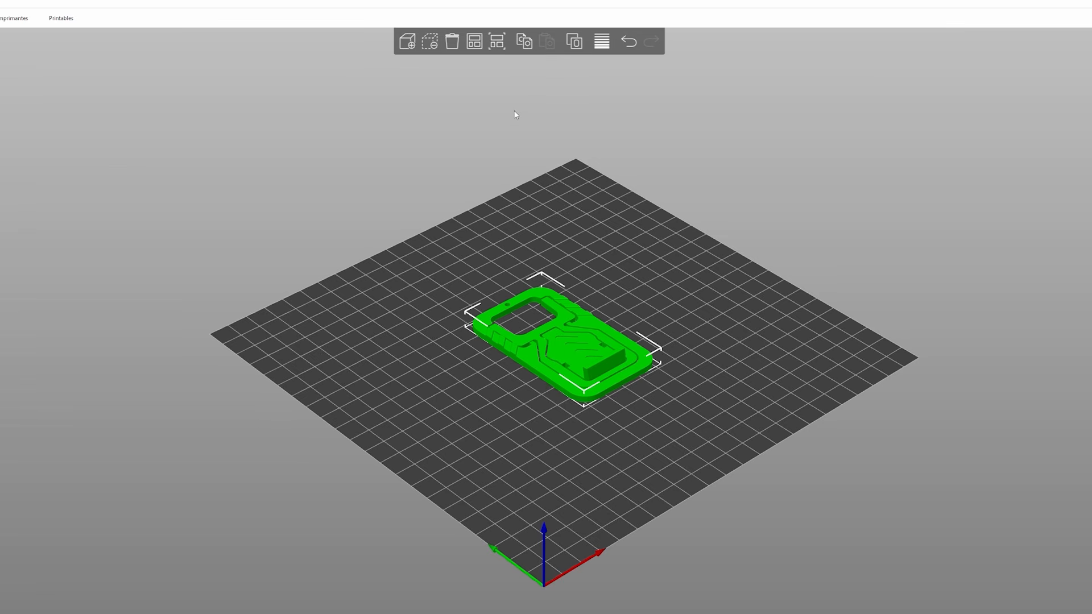
pyautogui.click(595, 227)
pyautogui.moveTo(575, 347); pyautogui.dragTo(395, 358)
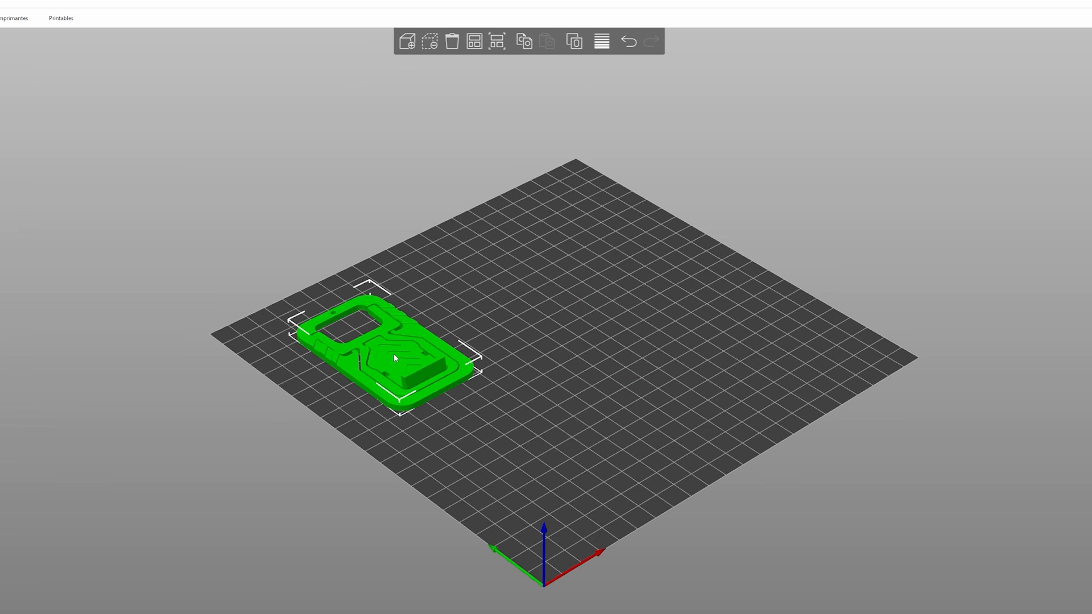
pyautogui.click(474, 43)
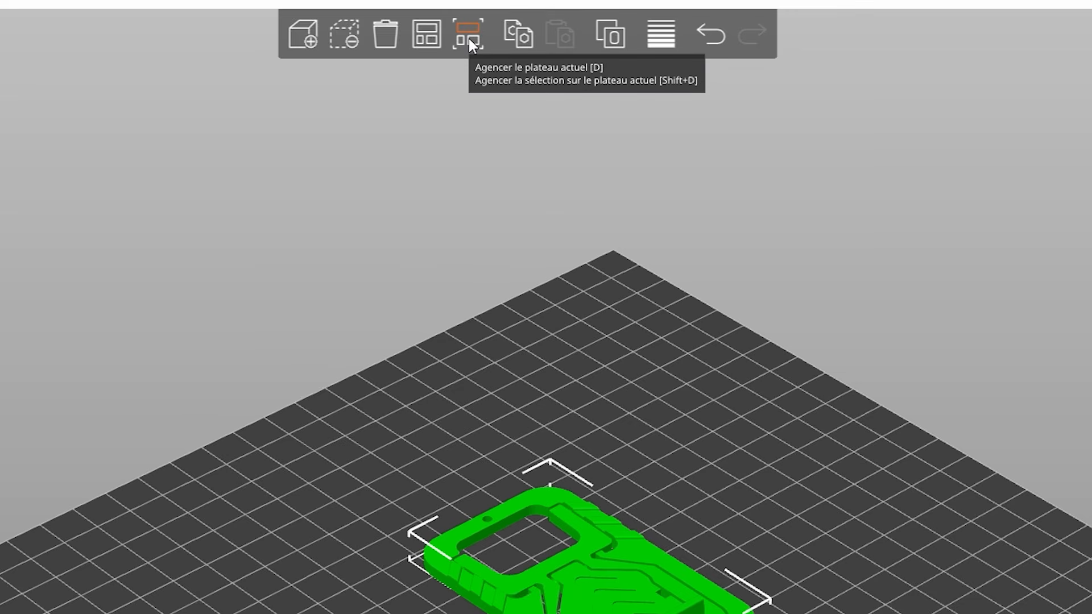
pyautogui.moveTo(783, 535); pyautogui.dragTo(742, 547)
pyautogui.scroll(-3, 742, 547)
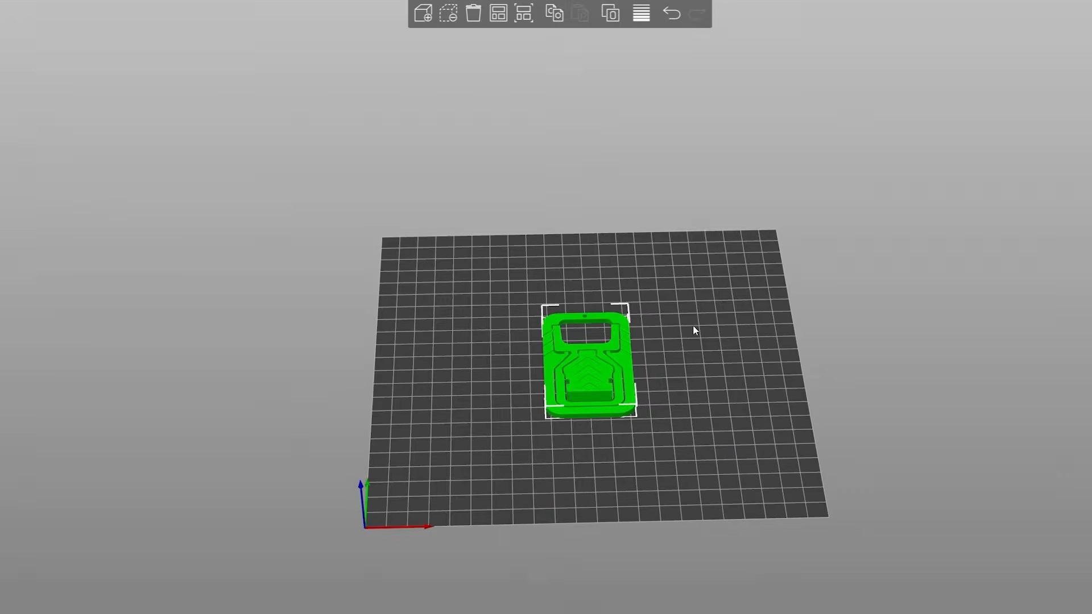
pyautogui.scroll(-2, 693, 326)
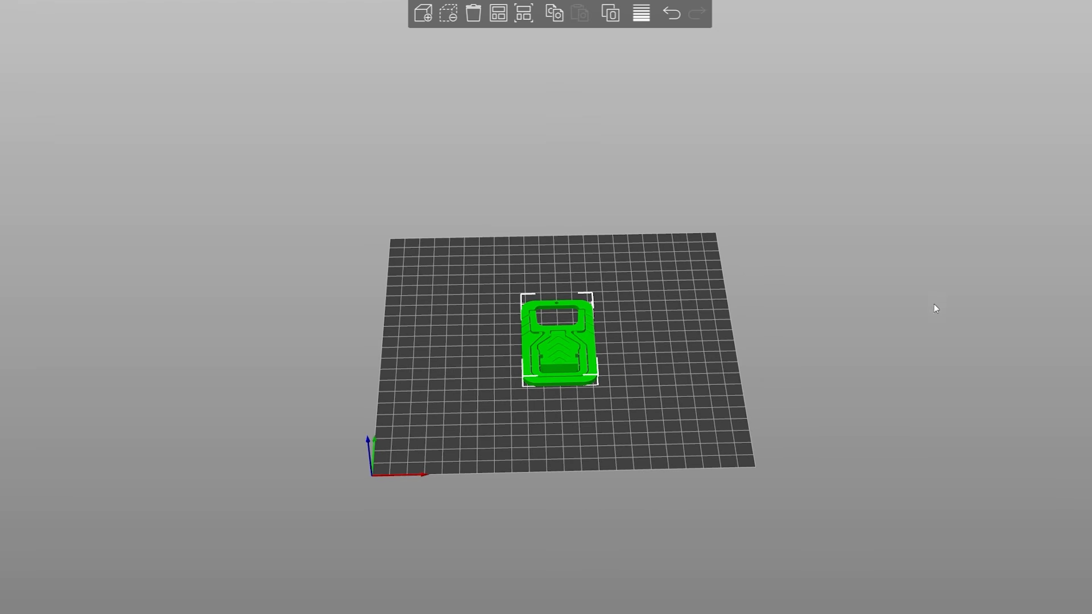
pyautogui.moveTo(830, 362); pyautogui.dragTo(586, 366, button='middle')
pyautogui.moveTo(586, 366); pyautogui.dragTo(583, 365)
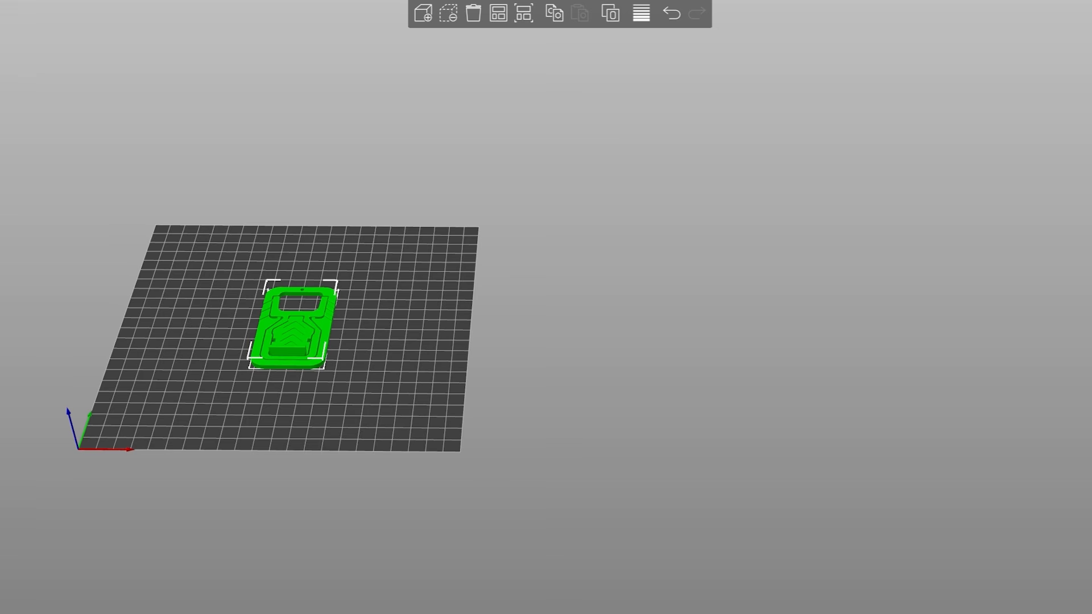
pyautogui.moveTo(444, 373); pyautogui.dragTo(571, 243)
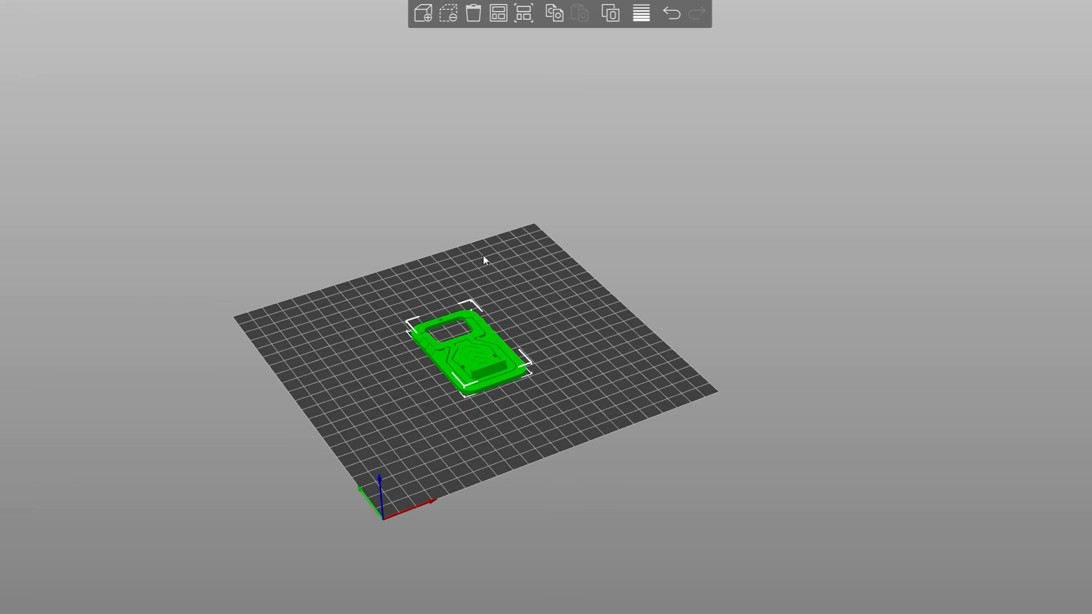
pyautogui.moveTo(501, 328); pyautogui.dragTo(634, 324, button='right')
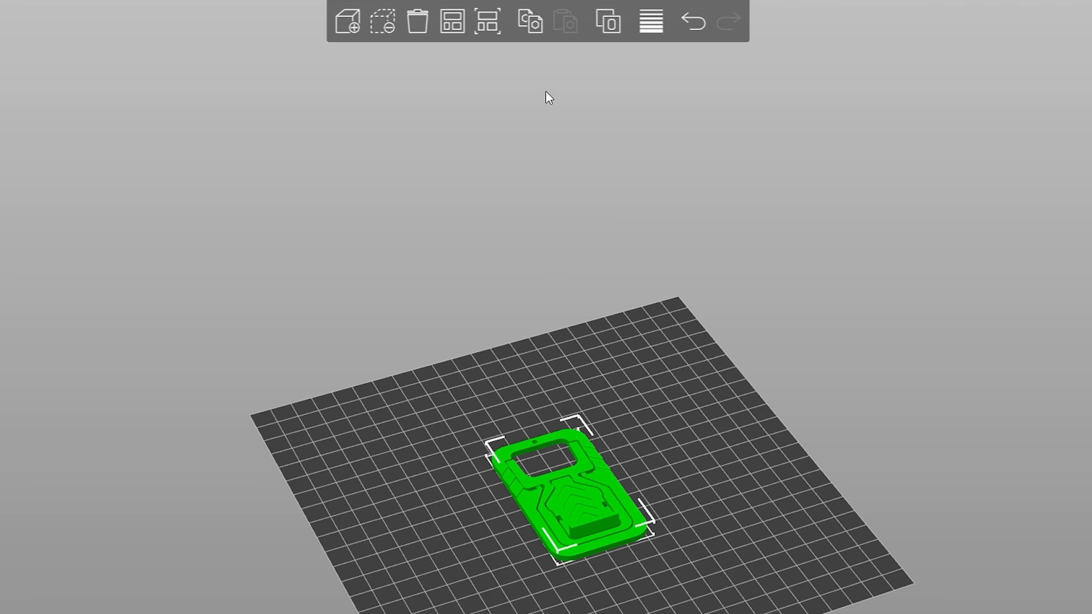
pyautogui.click(605, 23)
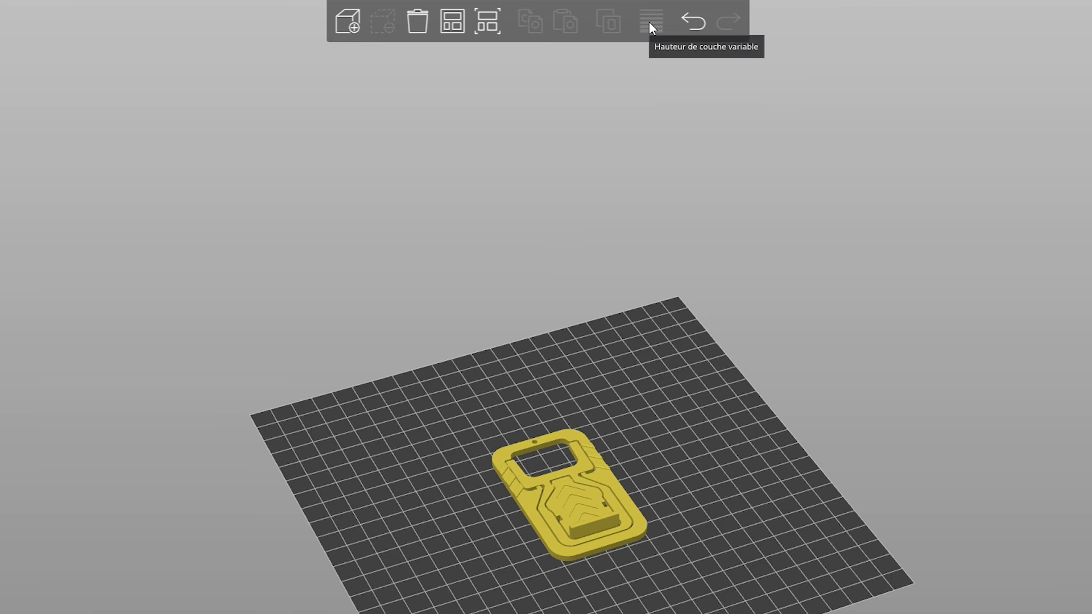
pyautogui.moveTo(670, 483); pyautogui.dragTo(681, 468)
pyautogui.scroll(5, 681, 468)
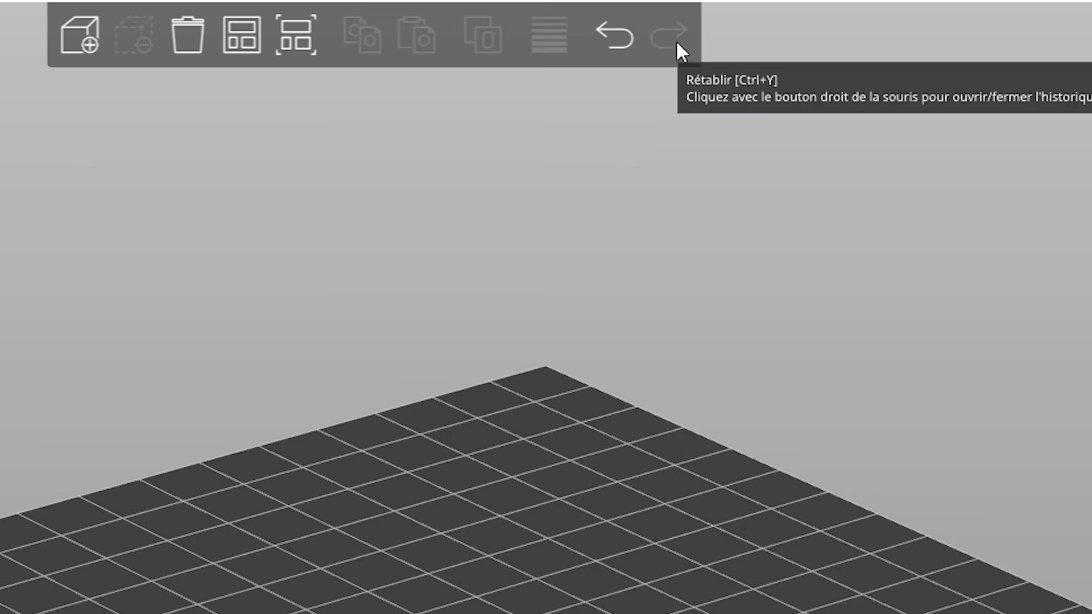
pyautogui.moveTo(958, 297); pyautogui.dragTo(895, 332)
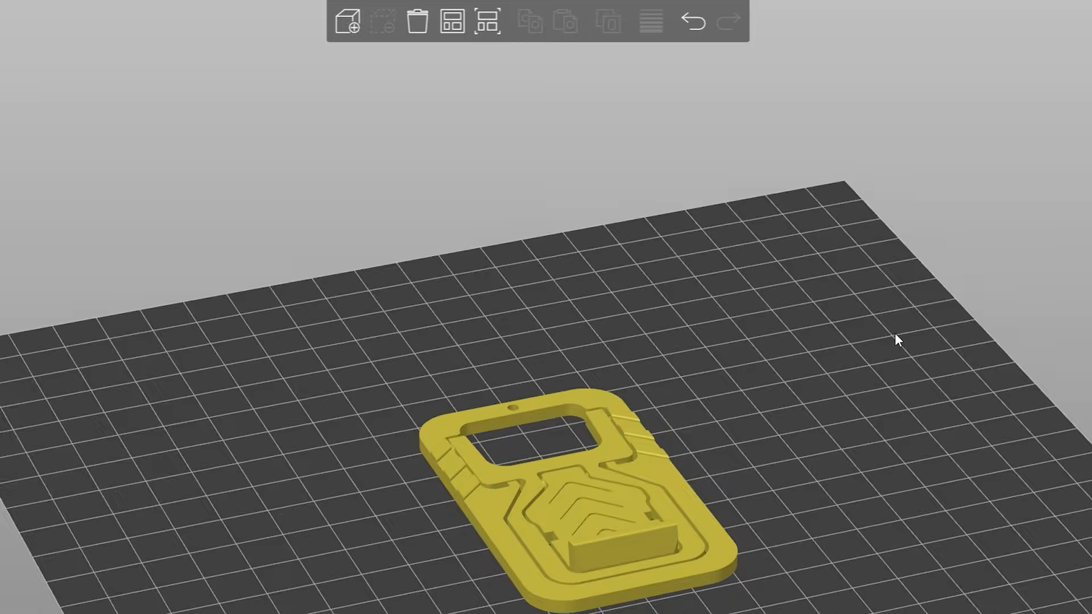
pyautogui.scroll(-2, 895, 333)
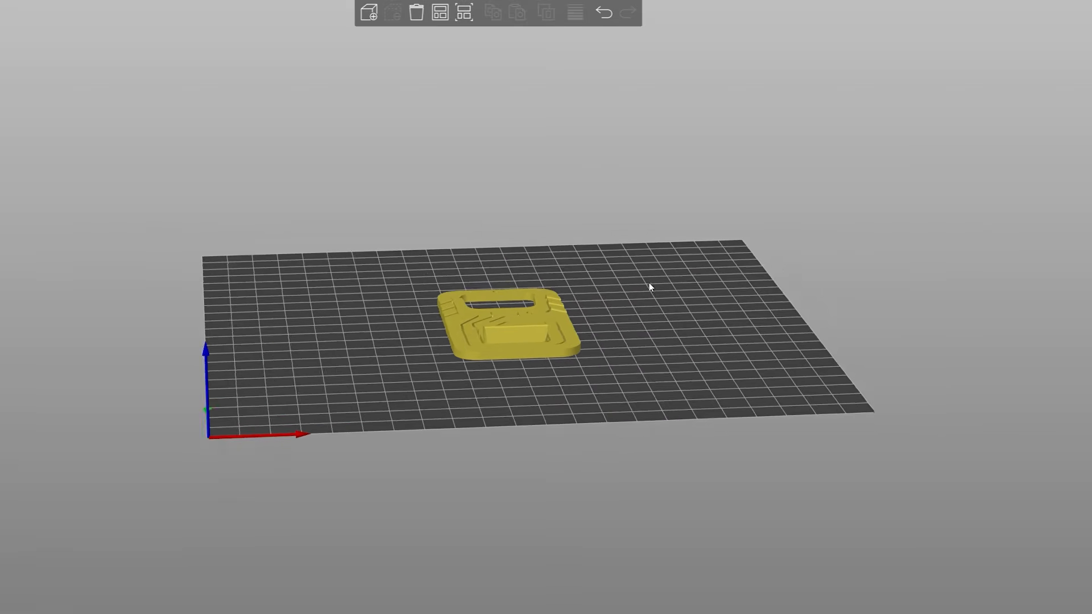
pyautogui.moveTo(649, 282)
pyautogui.mouseDown(button='middle')
pyautogui.moveTo(714, 268)
pyautogui.moveTo(662, 286)
pyautogui.mouseUp(button='middle')
pyautogui.scroll(3, 714, 268)
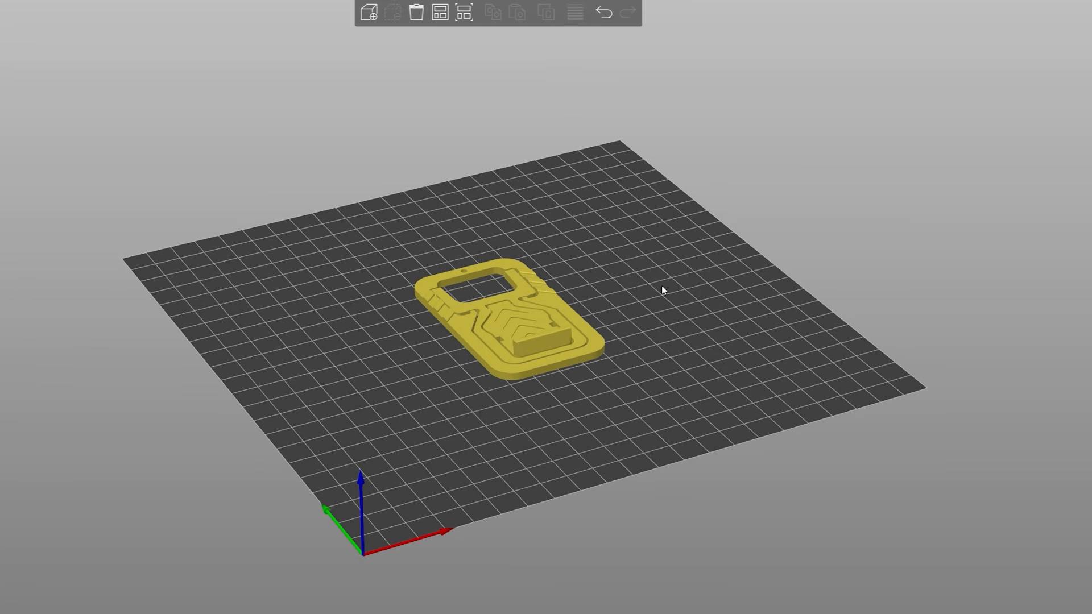
# - Select the support model and examine it on the build plate from below, from the side and from above
pyautogui.moveTo(636, 366); pyautogui.dragTo(695, 337)
pyautogui.click(527, 307)
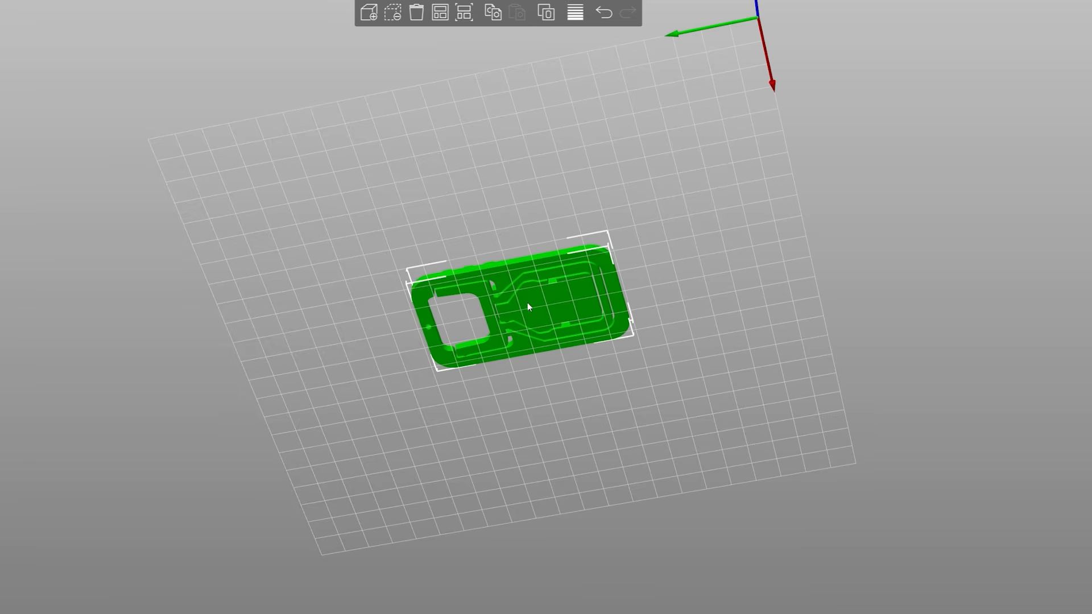
pyautogui.moveTo(764, 285); pyautogui.dragTo(754, 334)
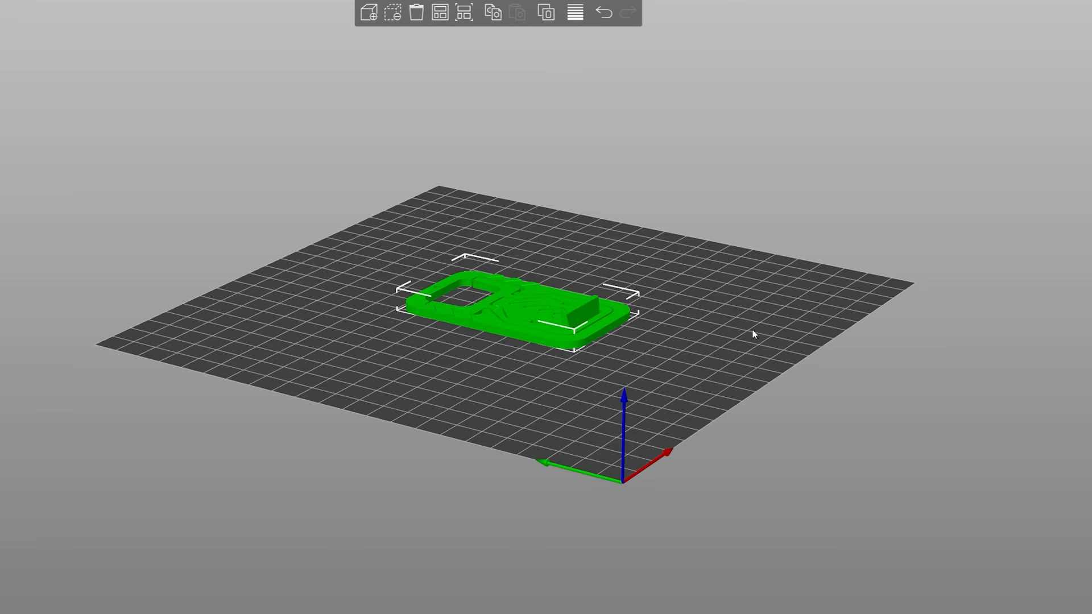
pyautogui.moveTo(783, 309); pyautogui.dragTo(613, 233)
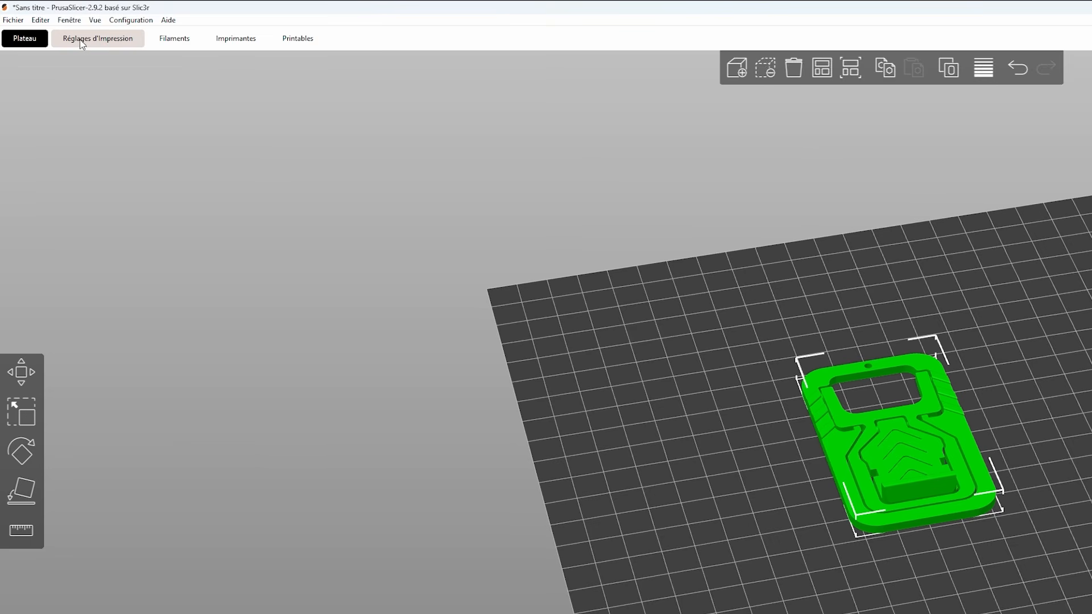
# - Open the layers and perimeters print settings and review the system presets from 0.08mm SUPERDETAIL to 0.28mm SUPERDRAFT
pyautogui.click(93, 40)
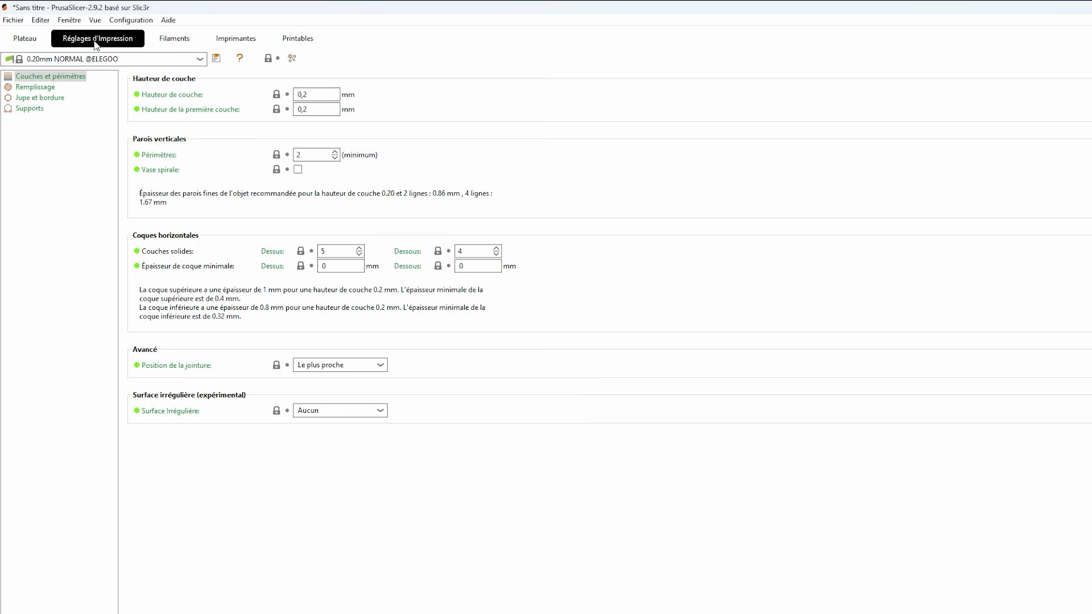
pyautogui.click(16, 77)
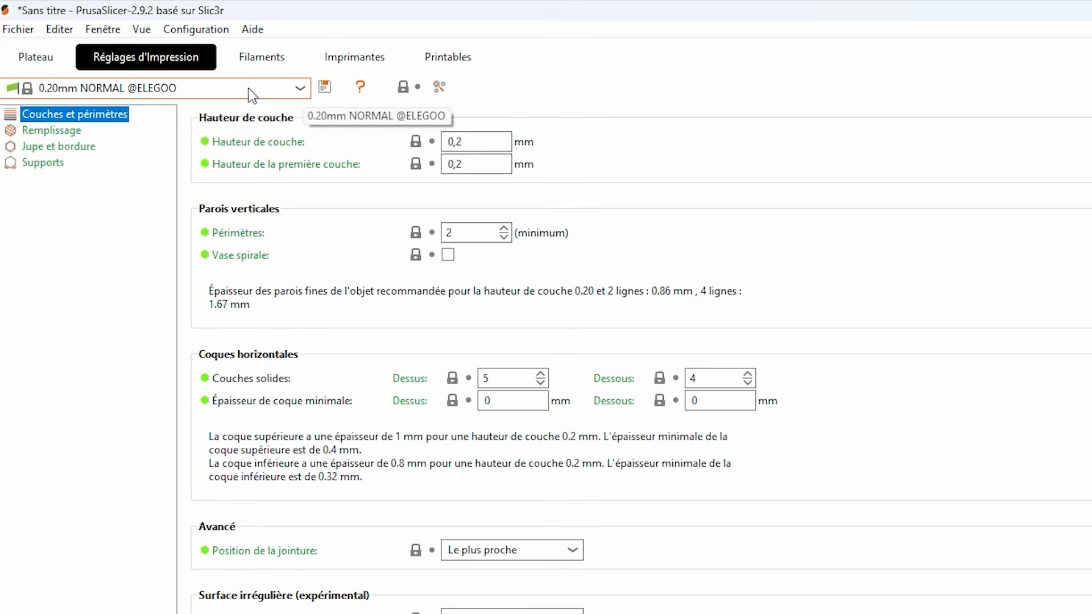
pyautogui.click(299, 89)
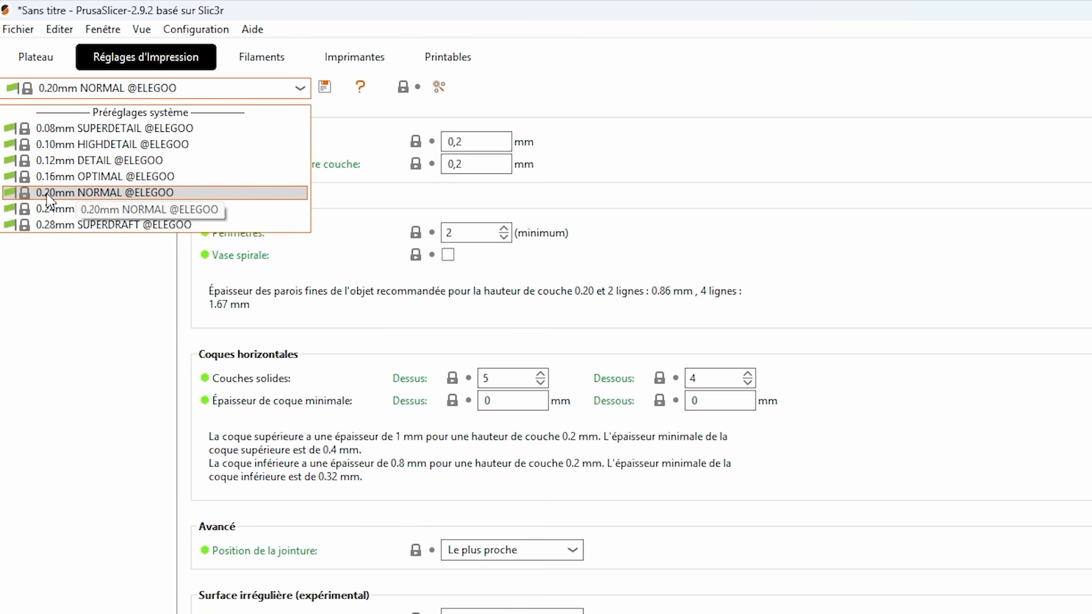
pyautogui.click(83, 197)
pyautogui.click(301, 89)
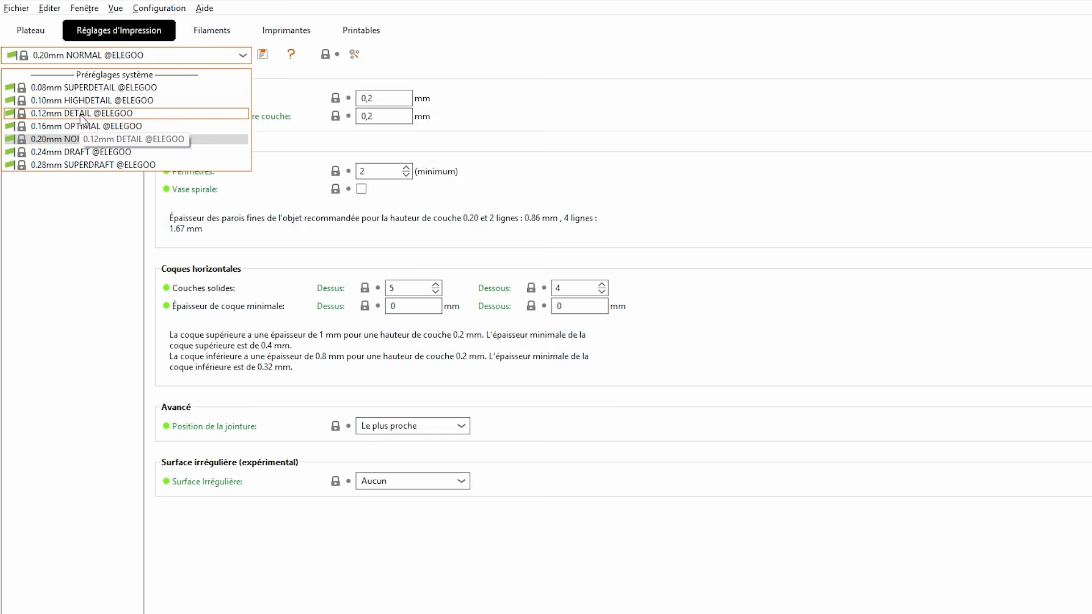
pyautogui.click(82, 113)
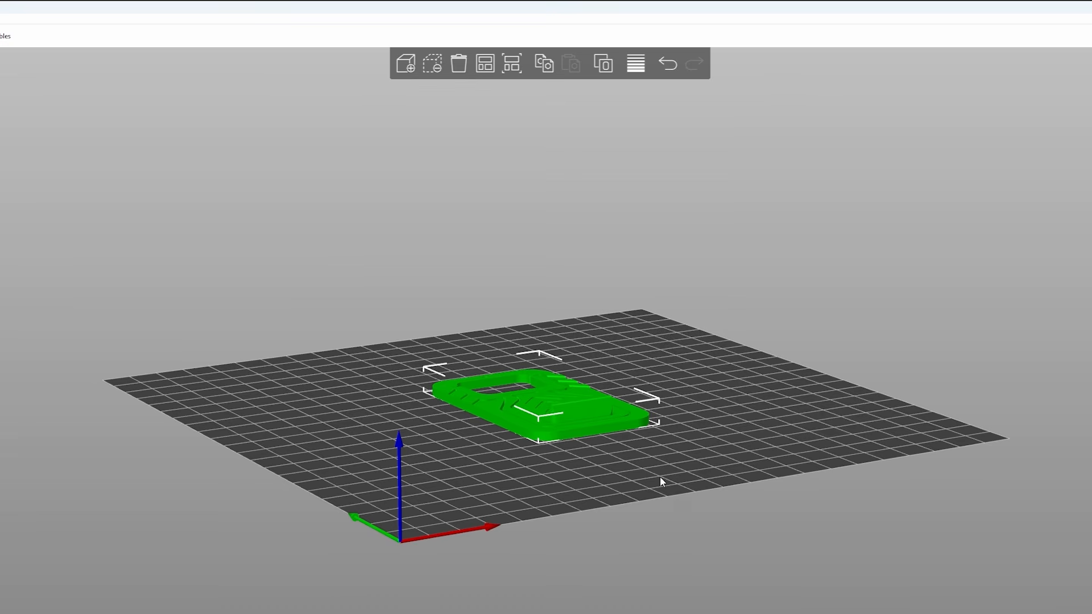
# - Examine the support model's surfaces up close on the build plate and restore the isometric view
pyautogui.moveTo(659, 476)
pyautogui.mouseDown()
pyautogui.moveTo(665, 491)
pyautogui.moveTo(643, 483)
pyautogui.mouseUp()
pyautogui.scroll(6, 641, 482)
pyautogui.scroll(-5, 811, 504)
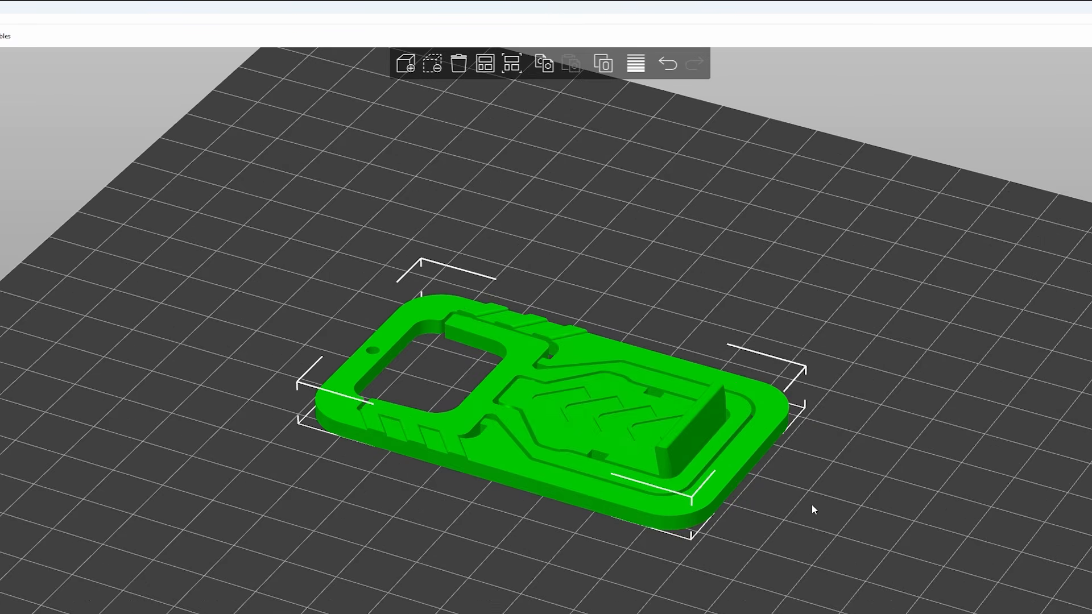
pyautogui.moveTo(810, 503); pyautogui.dragTo(565, 443)
pyautogui.click(126, 44)
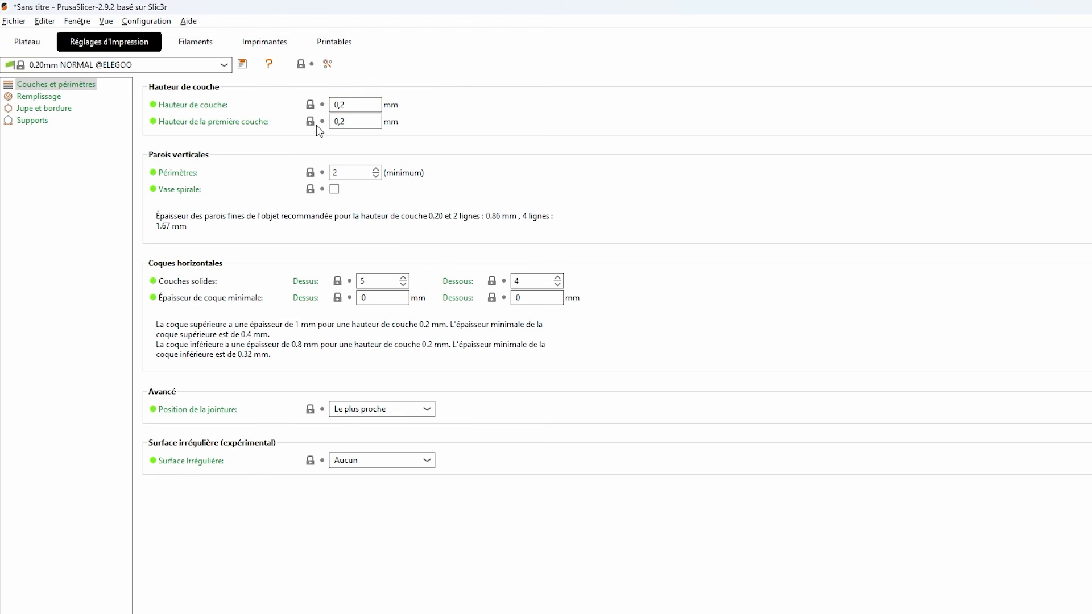
pyautogui.click(27, 42)
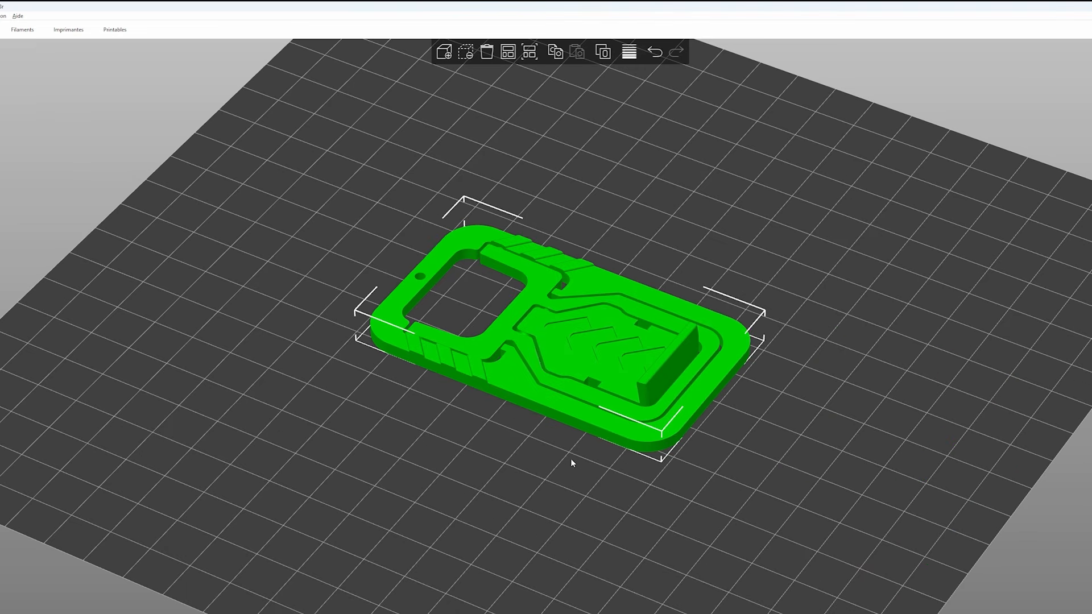
pyautogui.press('0')
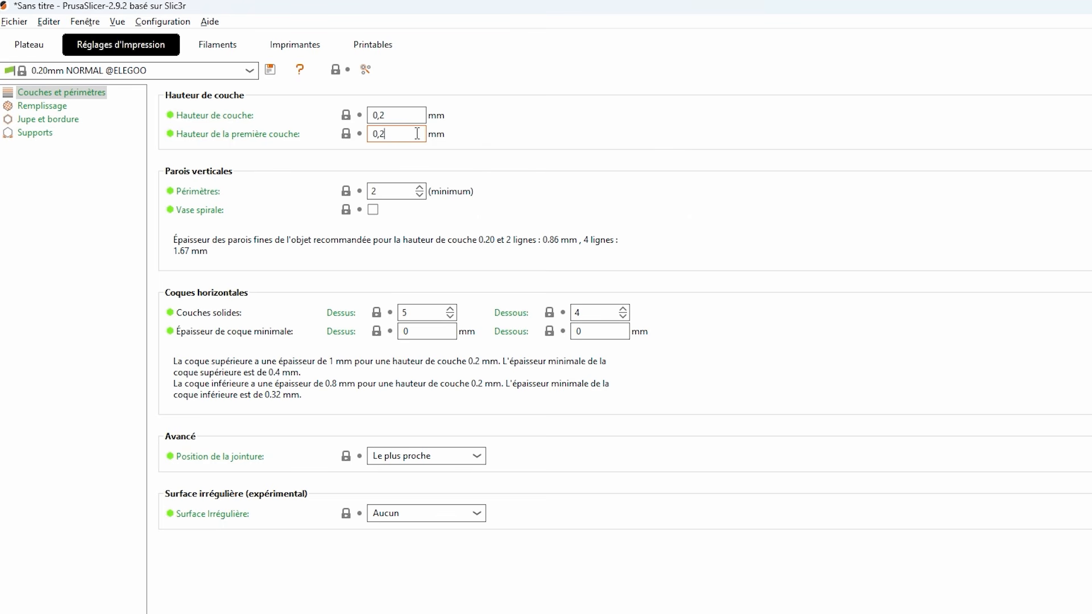
# - Review the layer height and first layer height in the print settings and compare them with the available ELEGOO presets
pyautogui.moveTo(415, 134); pyautogui.dragTo(351, 134)
pyautogui.click(368, 113)
pyautogui.press('Tab')
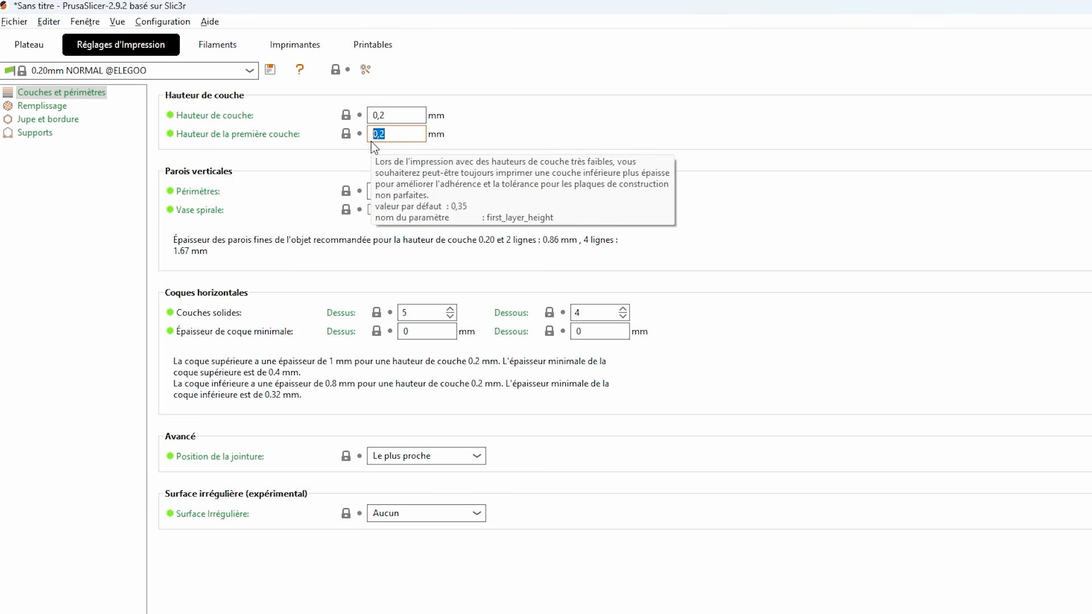
pyautogui.click(405, 135)
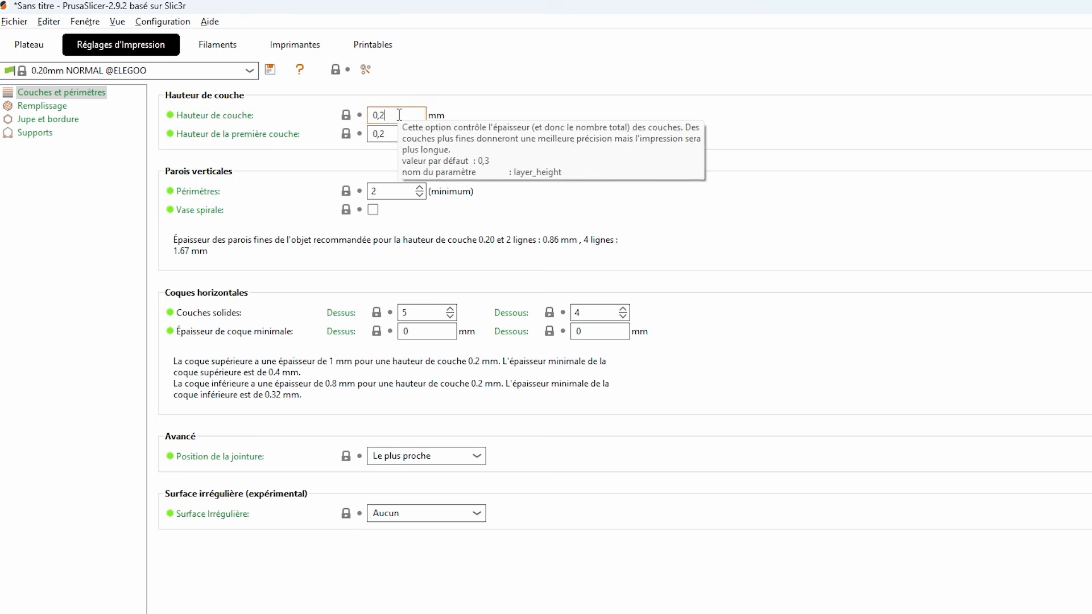
pyautogui.click(378, 114)
pyautogui.click(171, 70)
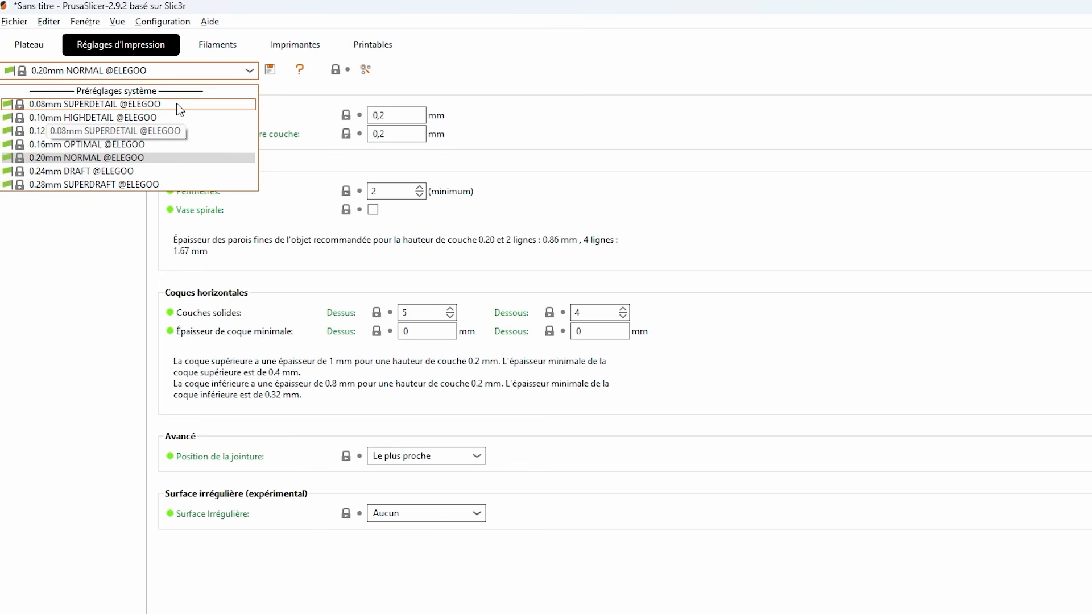
pyautogui.click(248, 72)
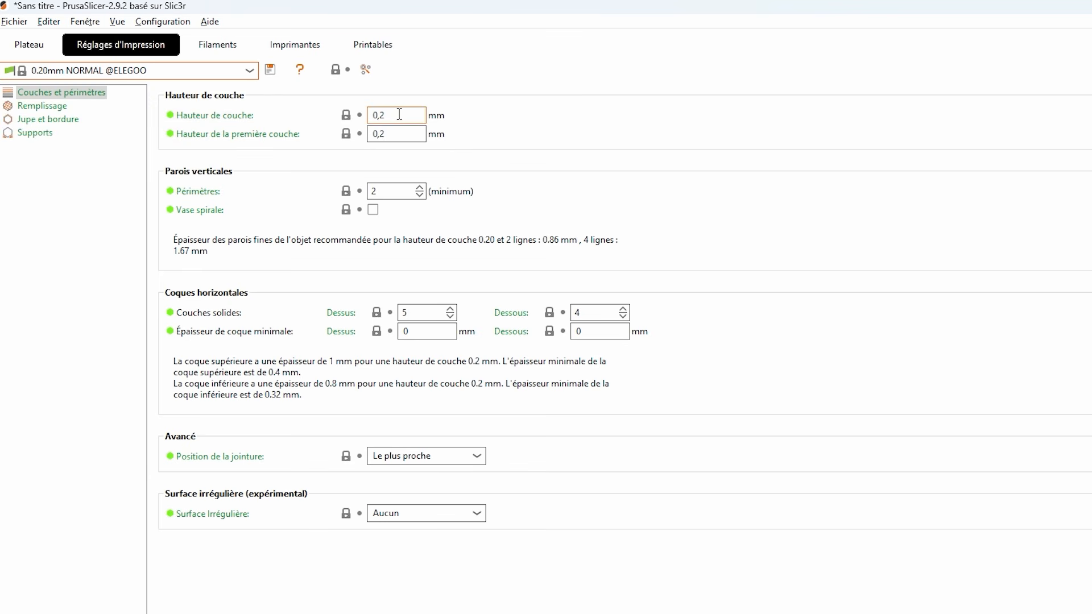
pyautogui.click(188, 70)
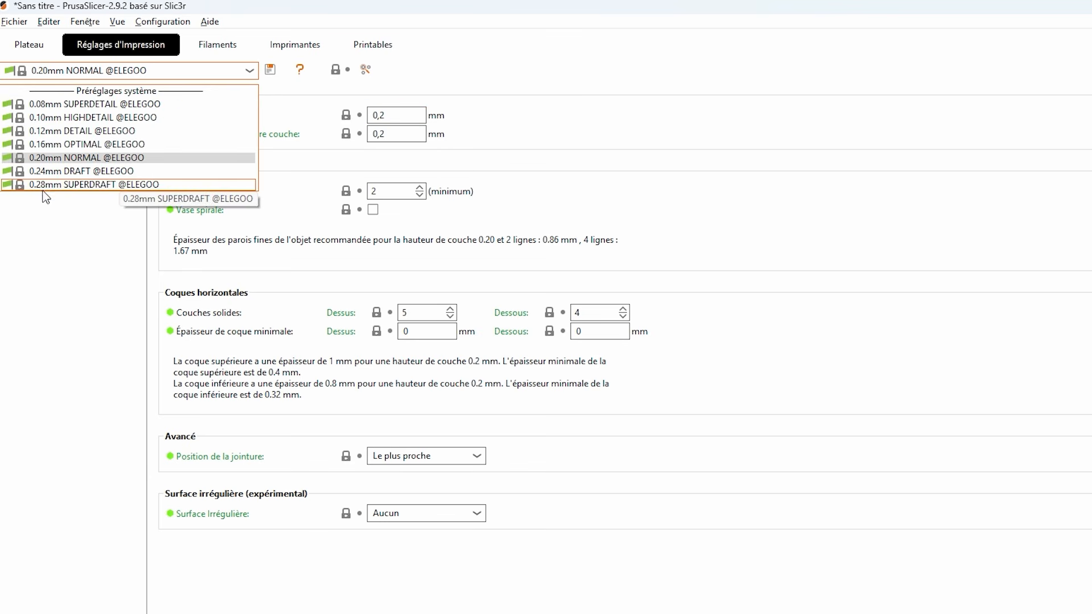
pyautogui.click(405, 118)
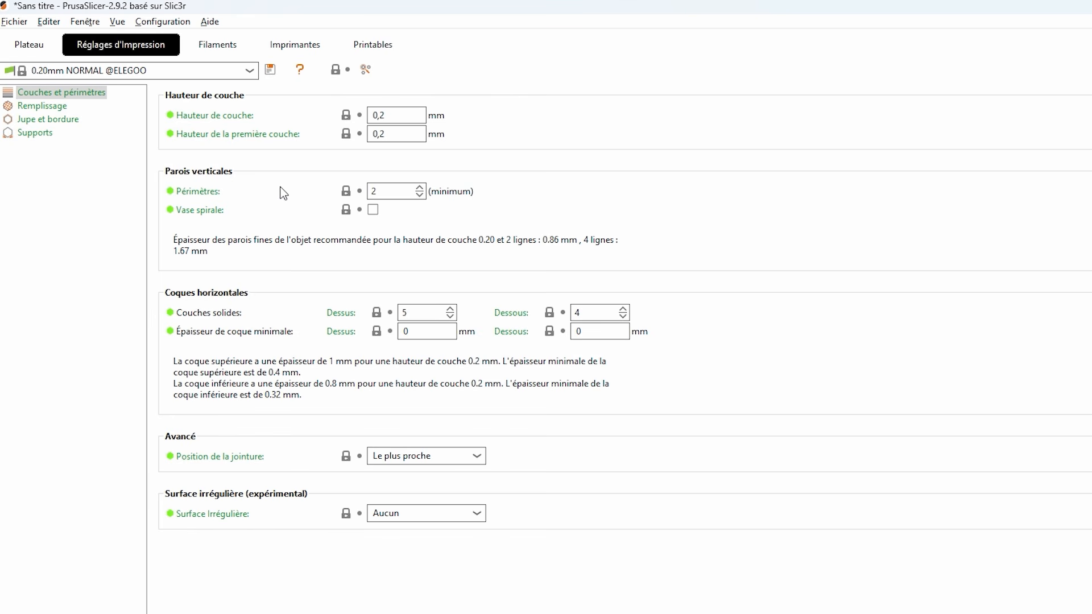
# - Return to the build plate, deselect the support model and slice it
pyautogui.click(30, 44)
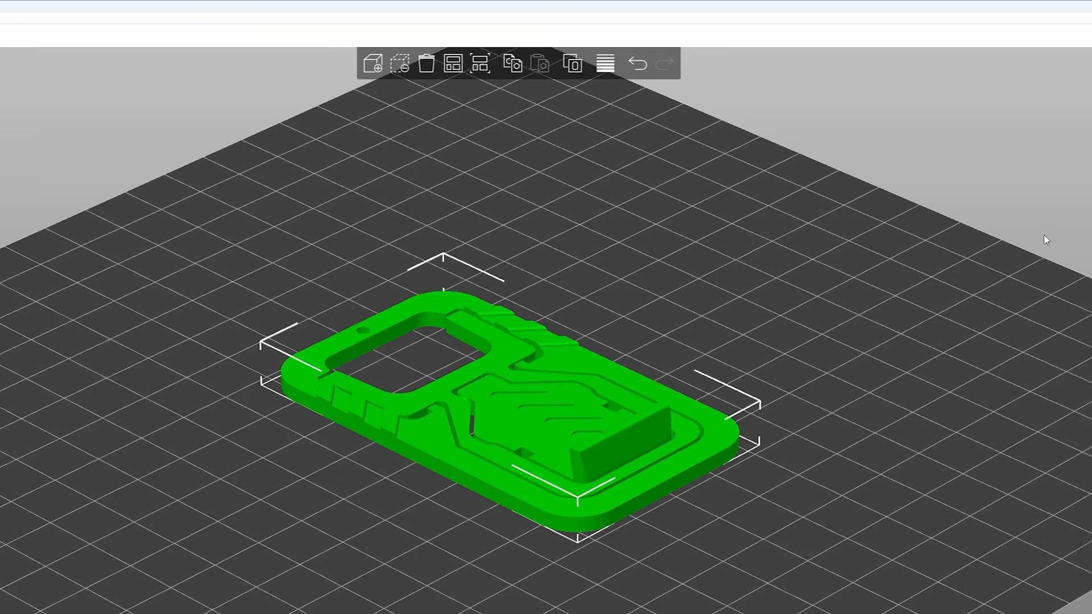
pyautogui.click(837, 344)
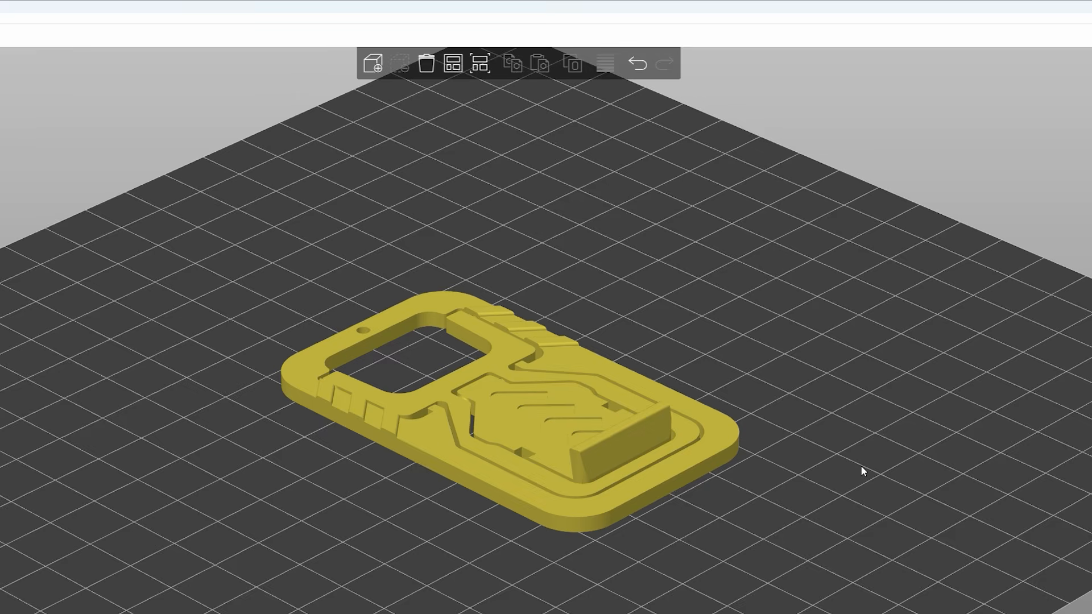
pyautogui.moveTo(861, 465); pyautogui.dragTo(858, 426)
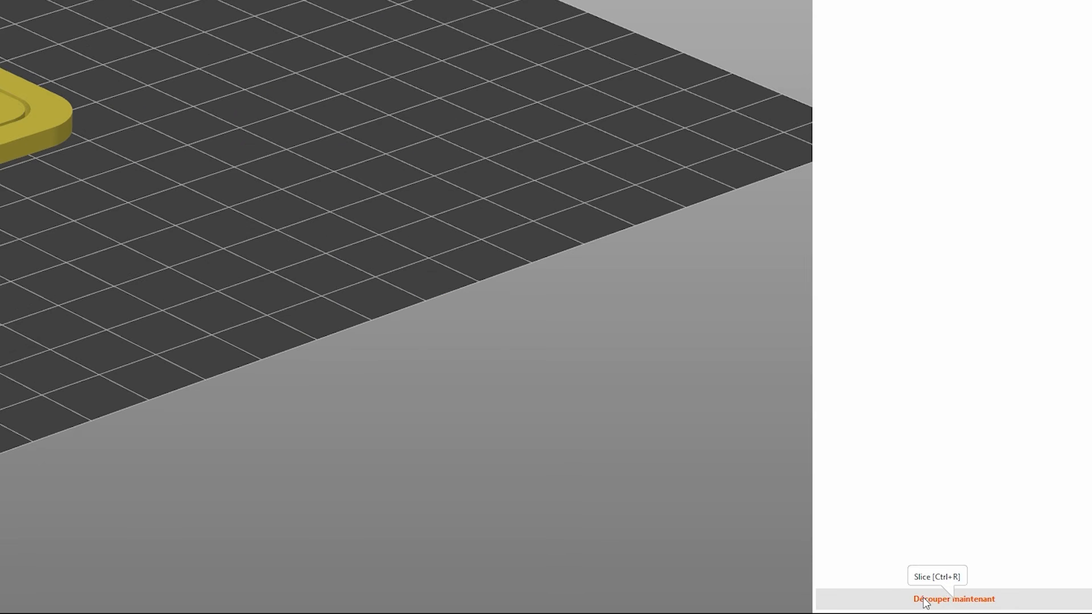
pyautogui.click(925, 600)
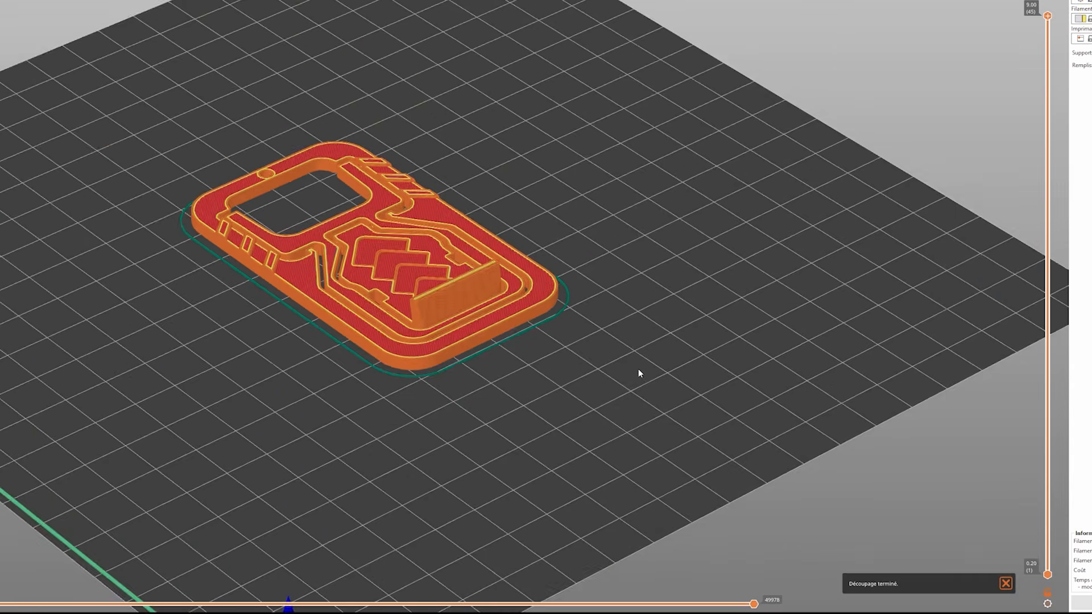
# - Examine the sliced support's outer walls, top surfaces and raised ledge up close in the preview
pyautogui.scroll(6, 639, 370)
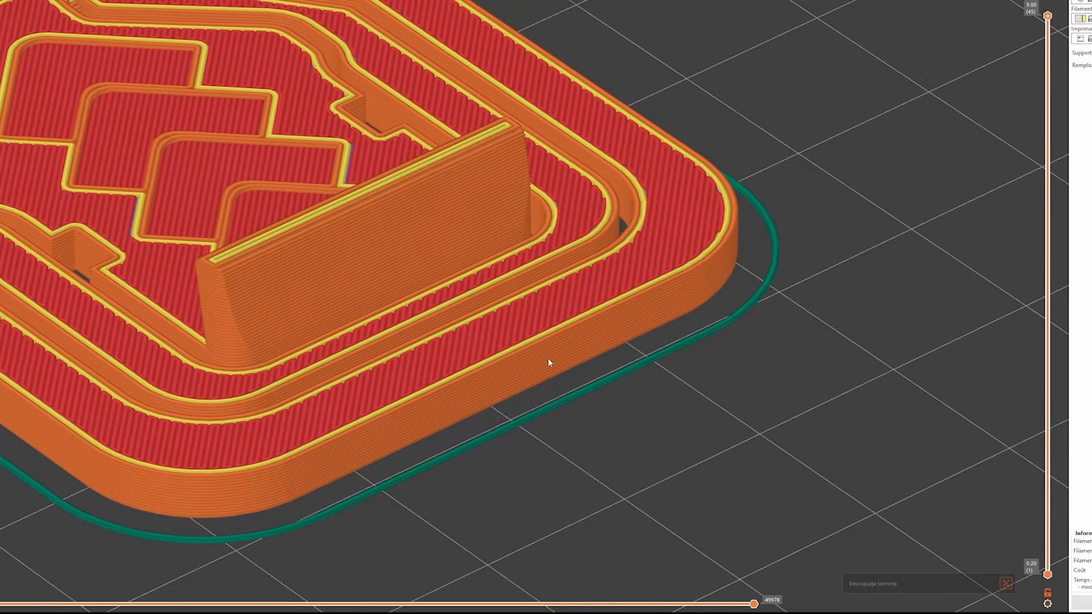
pyautogui.moveTo(548, 359); pyautogui.dragTo(637, 406)
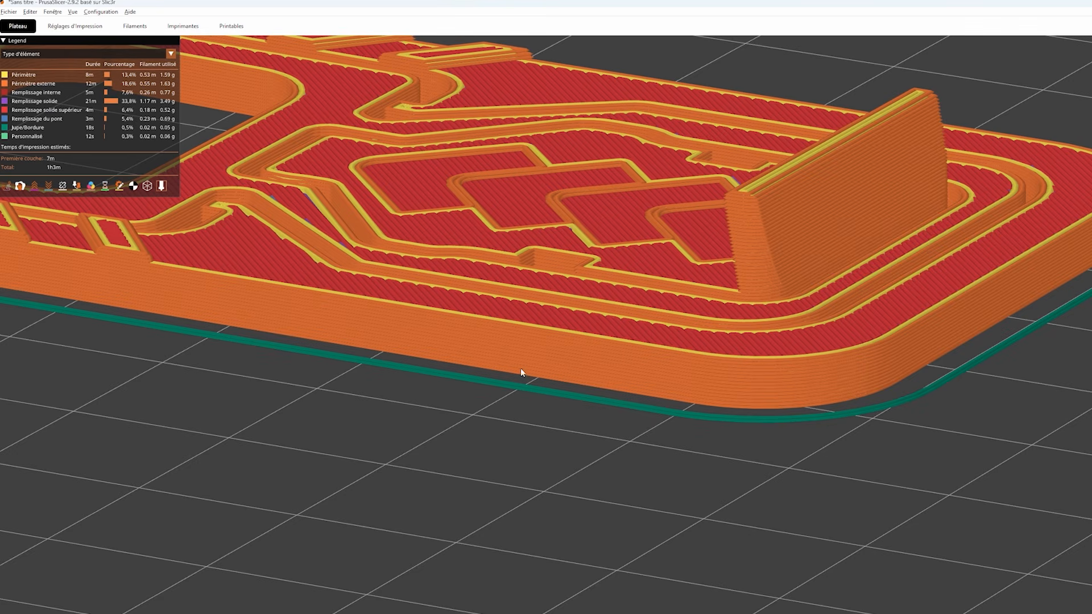
pyautogui.scroll(4, 984, 376)
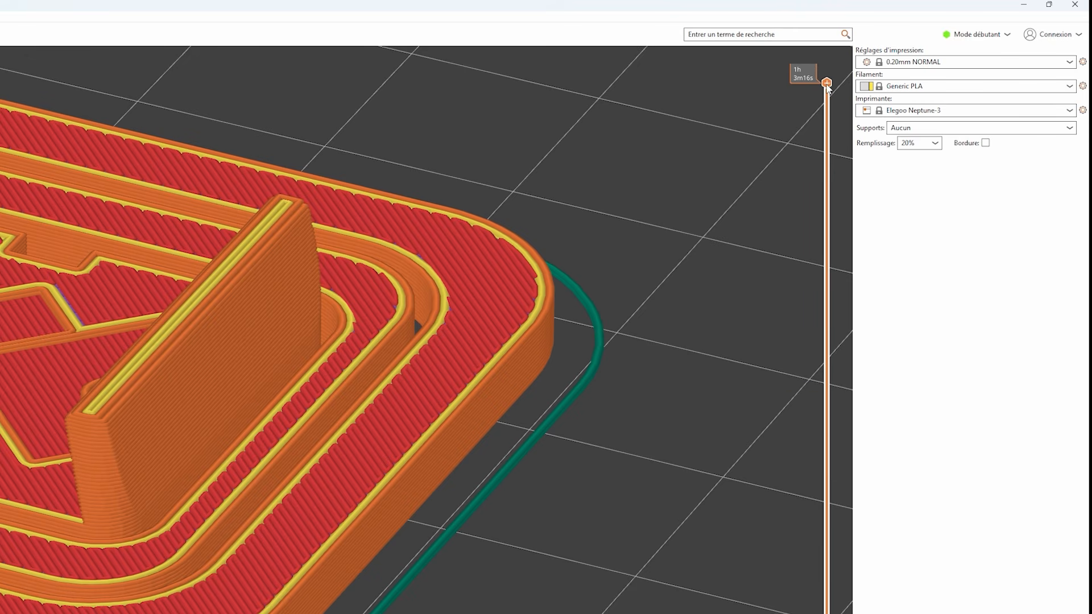
# - Lower the preview's top layer to 2.00 mm and examine the perimeters and internal infill from several angles
pyautogui.moveTo(826, 82); pyautogui.dragTo(826, 613)
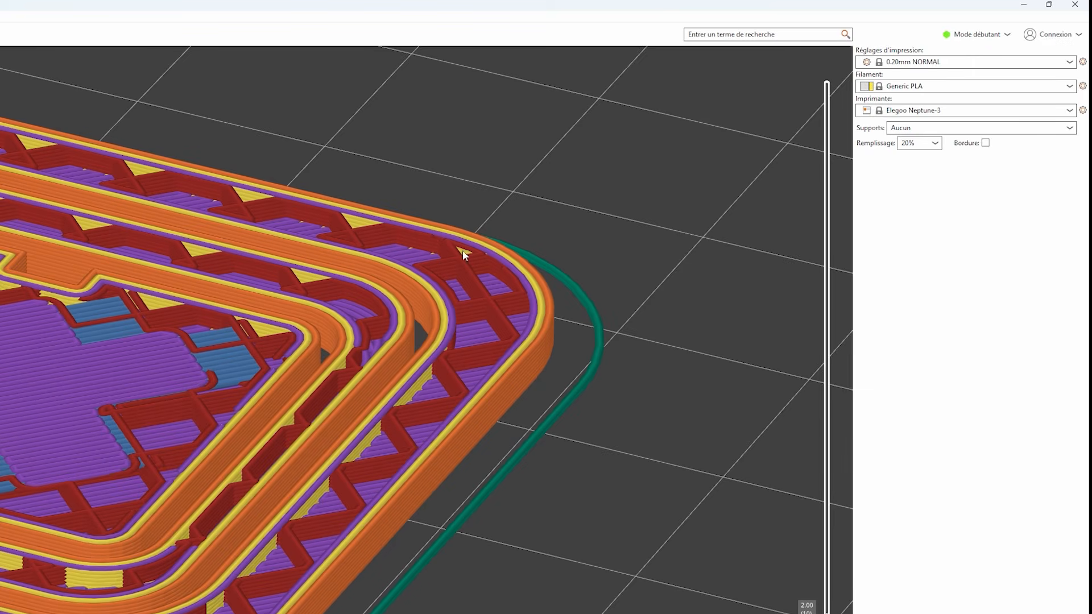
pyautogui.moveTo(218, 513); pyautogui.dragTo(435, 452, button='right')
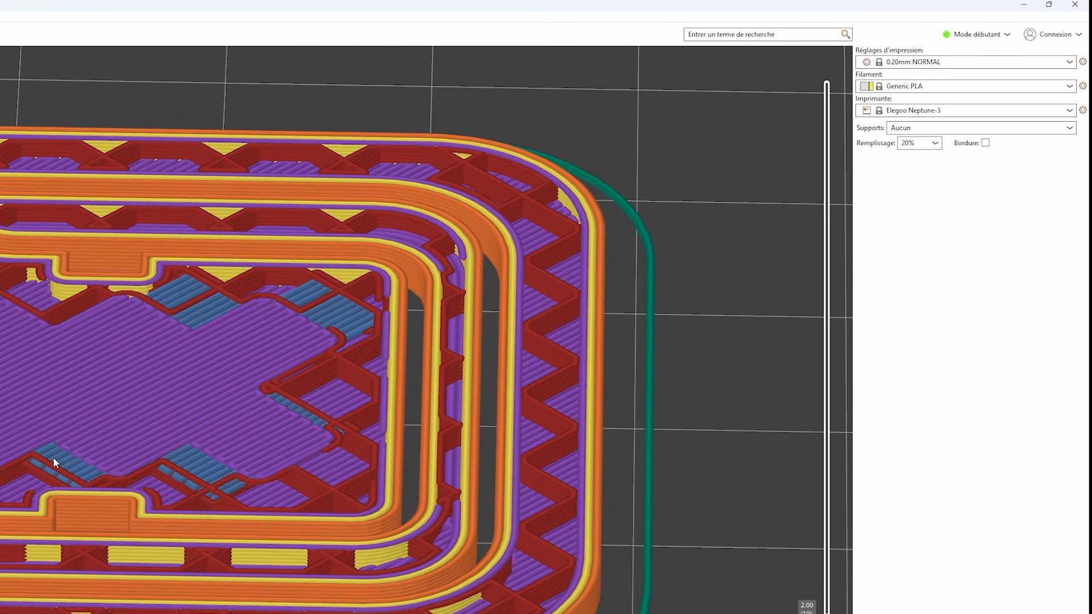
pyautogui.moveTo(596, 544); pyautogui.dragTo(264, 485)
pyautogui.moveTo(430, 515); pyautogui.dragTo(204, 449, button='right')
pyautogui.scroll(2, 204, 449)
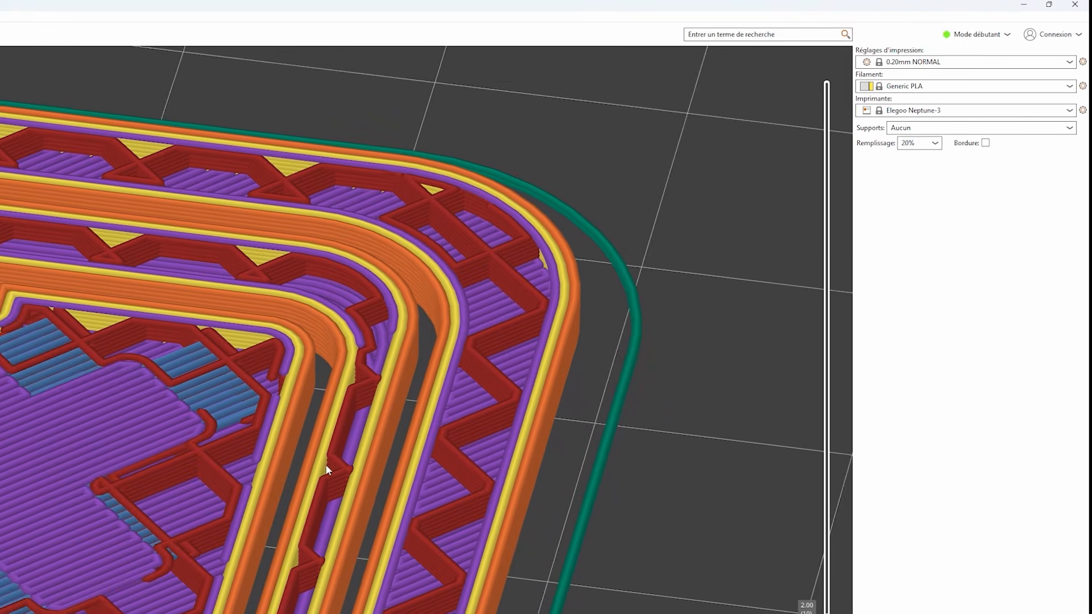
pyautogui.moveTo(517, 532); pyautogui.dragTo(396, 478, button='right')
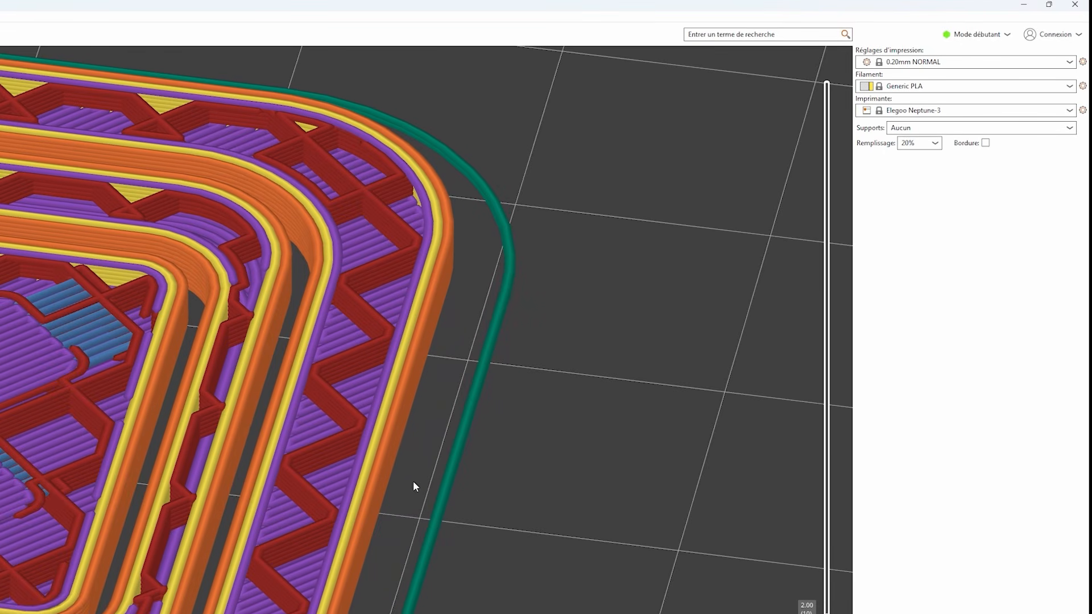
pyautogui.moveTo(408, 480); pyautogui.dragTo(428, 449, button='right')
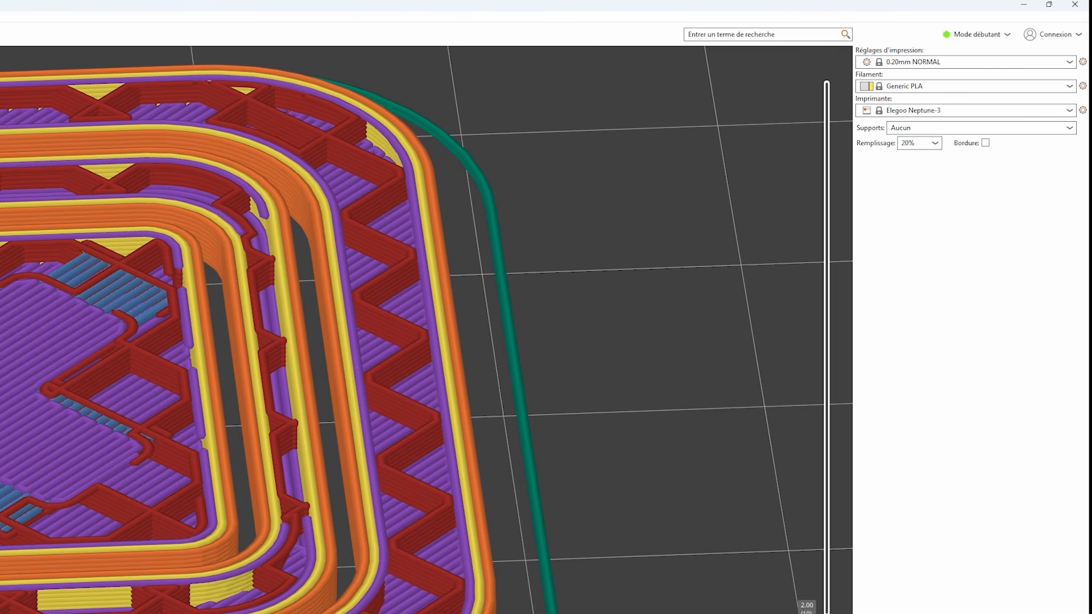
# - Set the number of perimeters to 4, reslice the support and examine its thicker walls in the preview
pyautogui.click(127, 46)
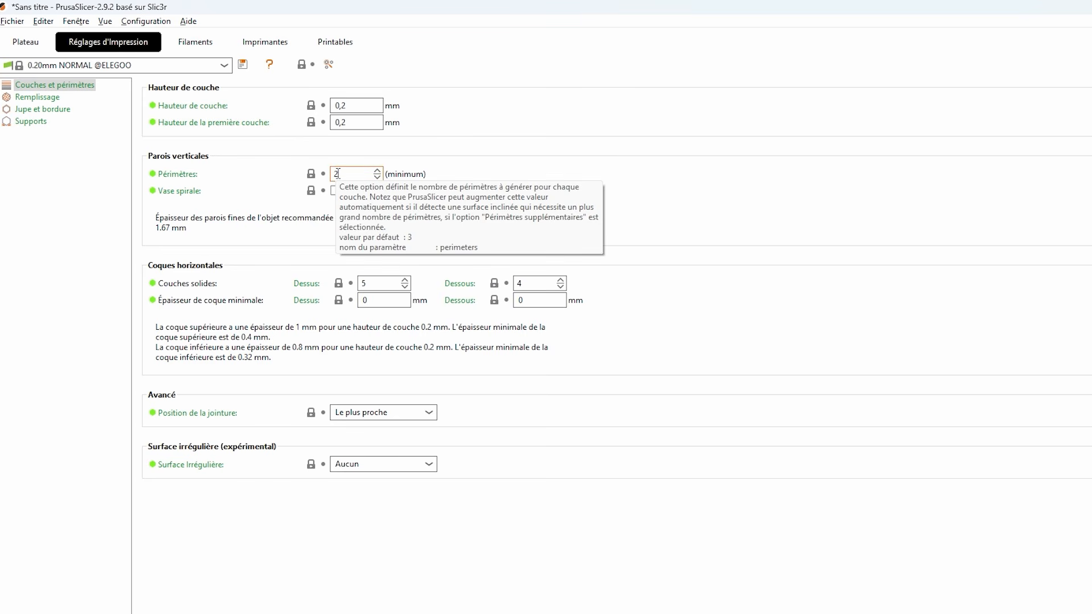
pyautogui.click(376, 171)
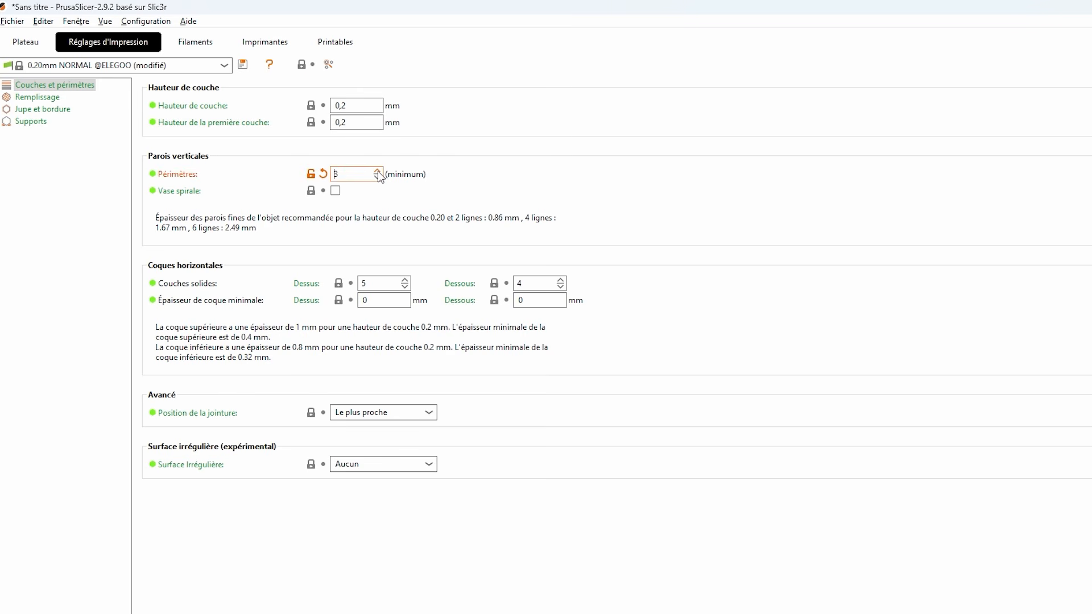
pyautogui.click(377, 171)
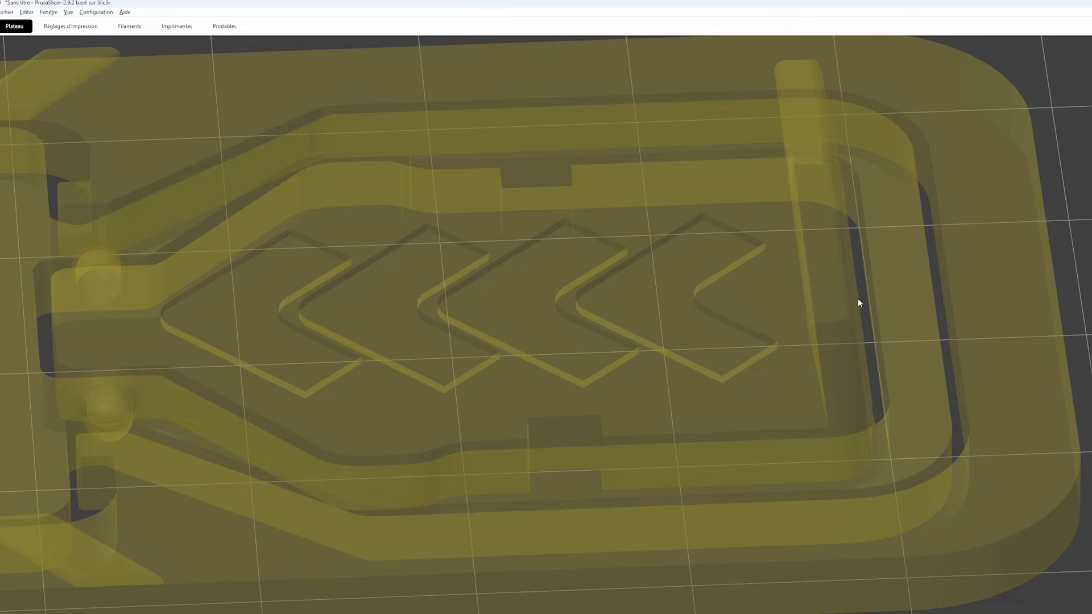
pyautogui.scroll(5, 857, 302)
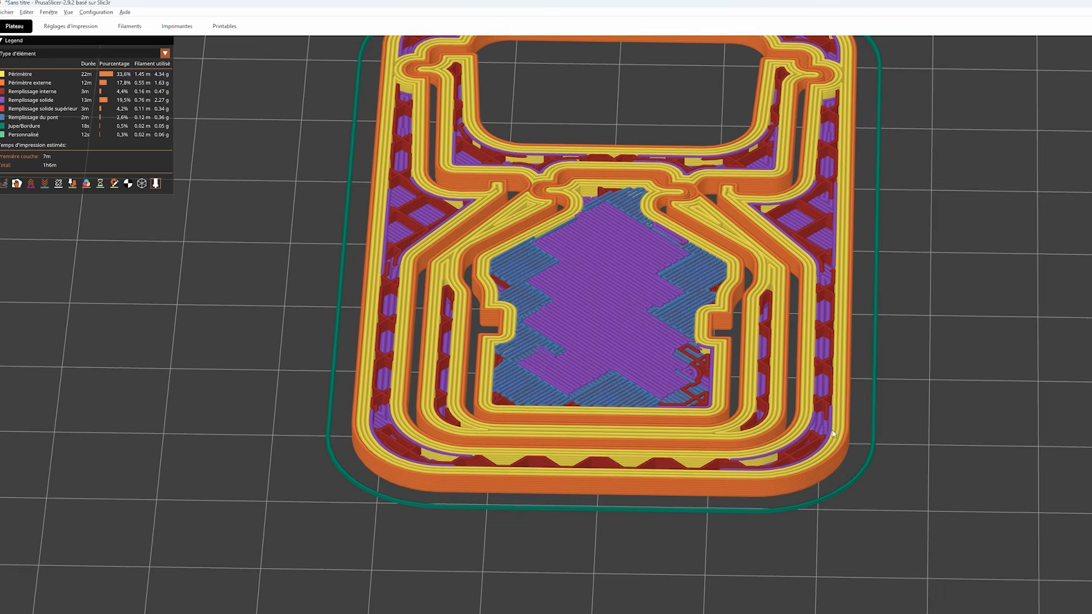
pyautogui.moveTo(834, 433); pyautogui.dragTo(895, 442)
pyautogui.scroll(5, 895, 442)
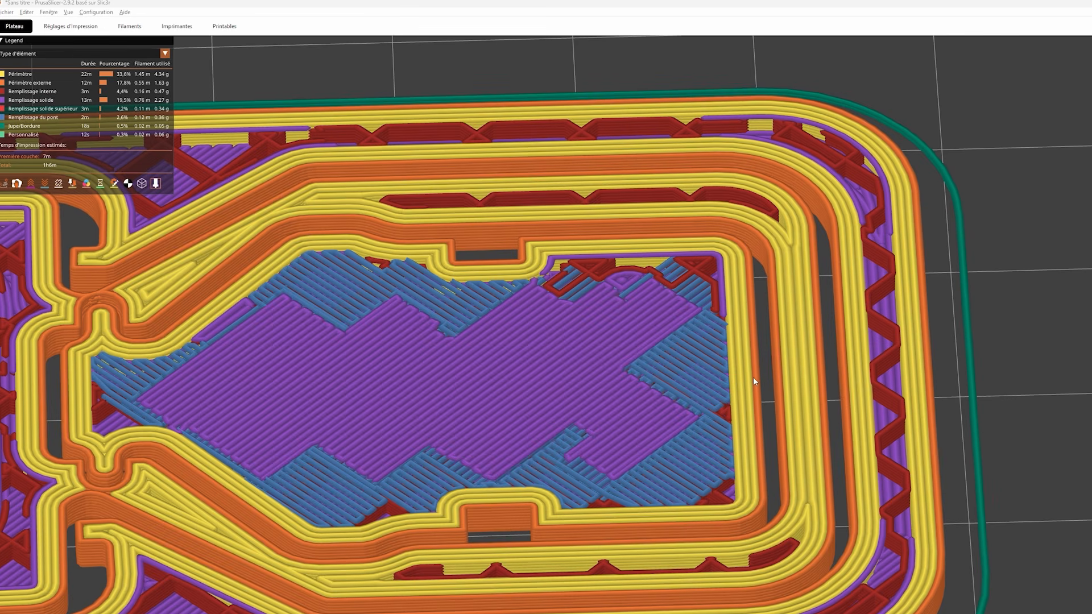
# - Check the nozzle diameter in the Elegoo Neptune-3 extruder settings
pyautogui.click(181, 26)
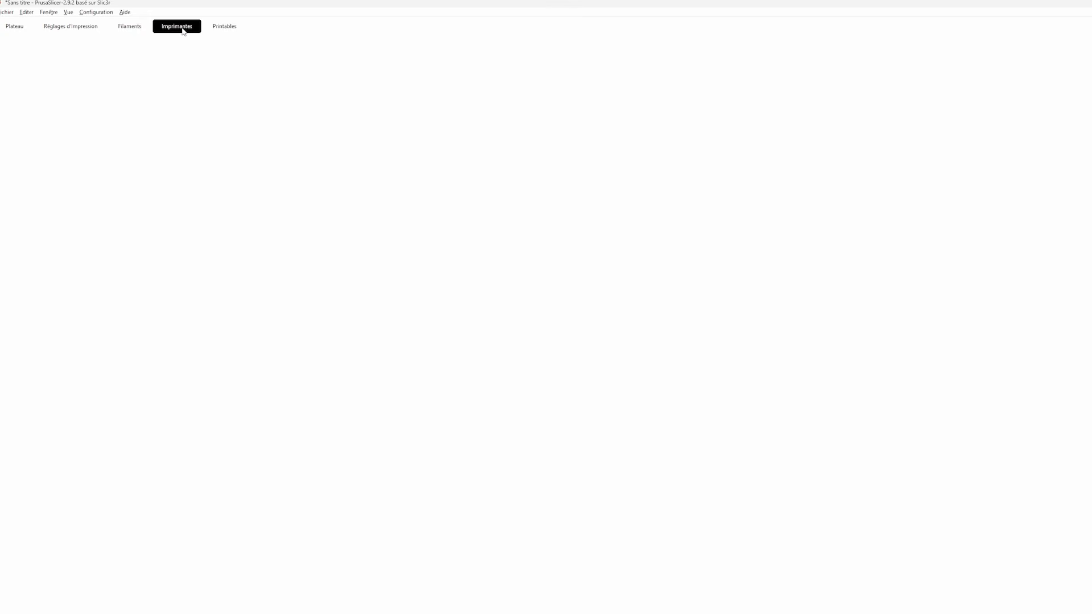
pyautogui.click(15, 65)
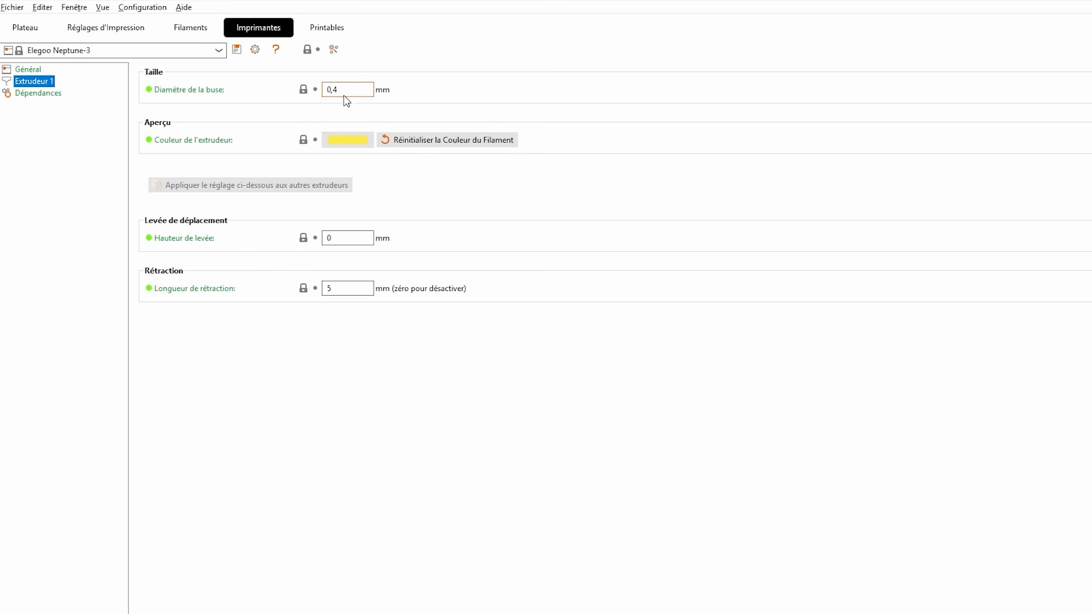
pyautogui.moveTo(343, 90); pyautogui.dragTo(322, 90)
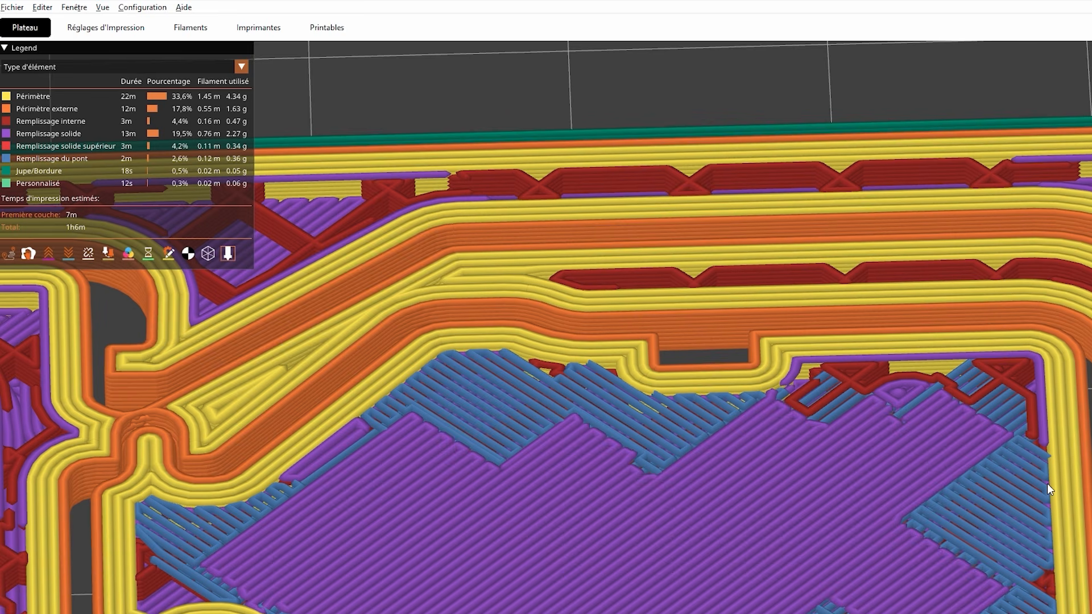
# - Set the number of perimeters back to 2 in the layer and perimeter settings
pyautogui.click(119, 38)
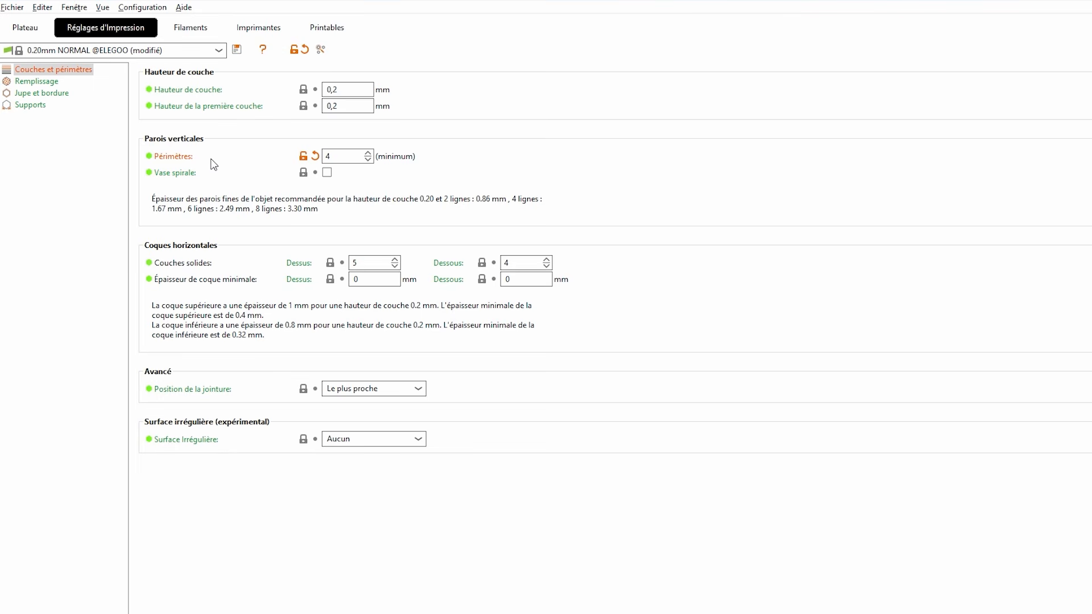
pyautogui.click(368, 160)
pyautogui.click(368, 159)
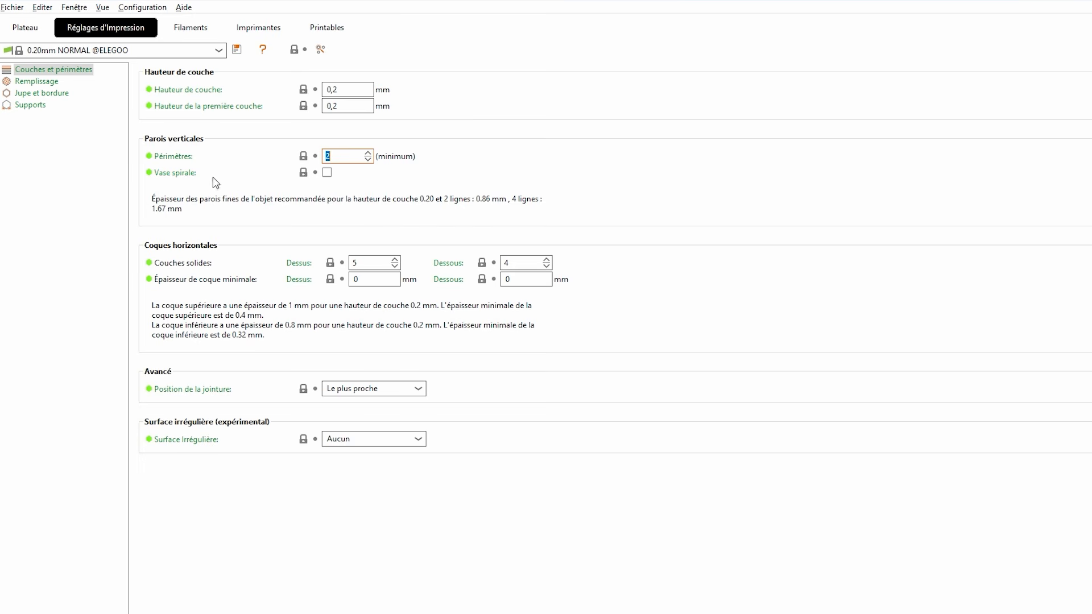
pyautogui.click(1047, 8)
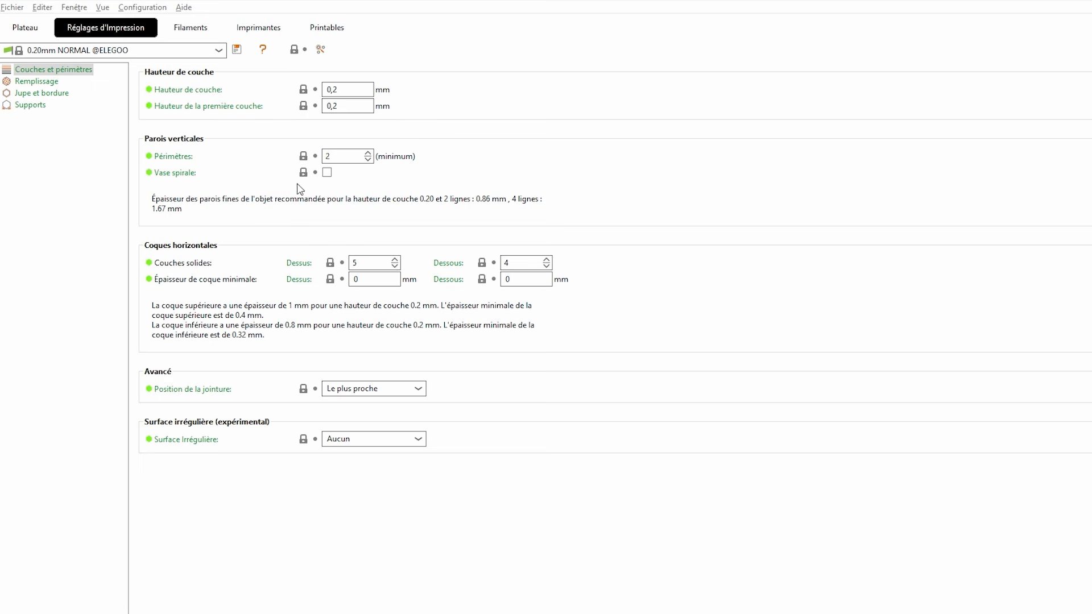
# - Reslice the support and raise the preview's top layer to 9.00 mm to show the whole part
pyautogui.click(36, 29)
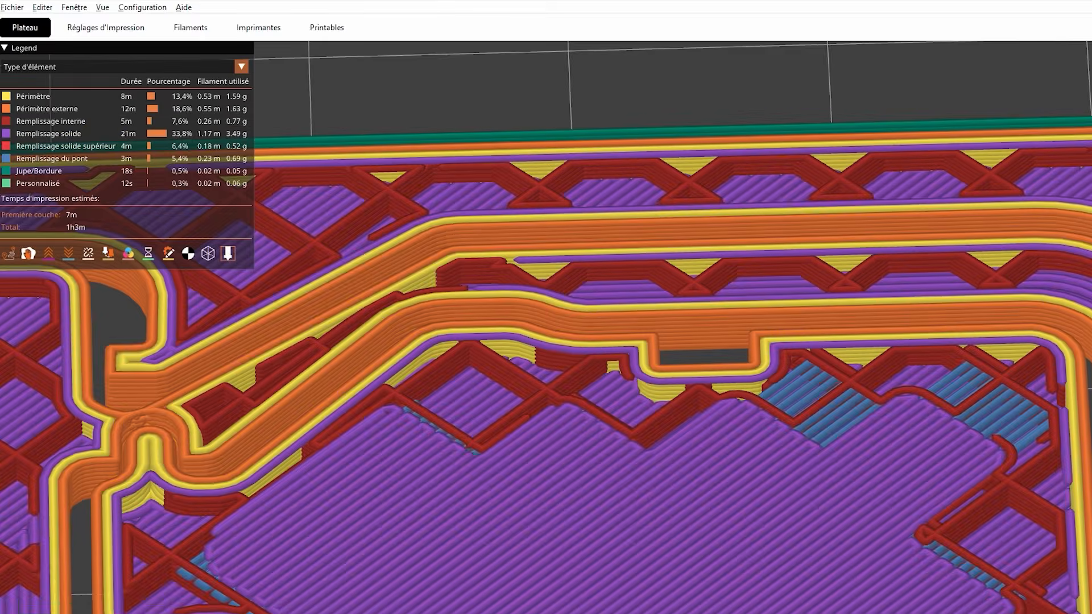
pyautogui.moveTo(952, 341); pyautogui.dragTo(952, 41)
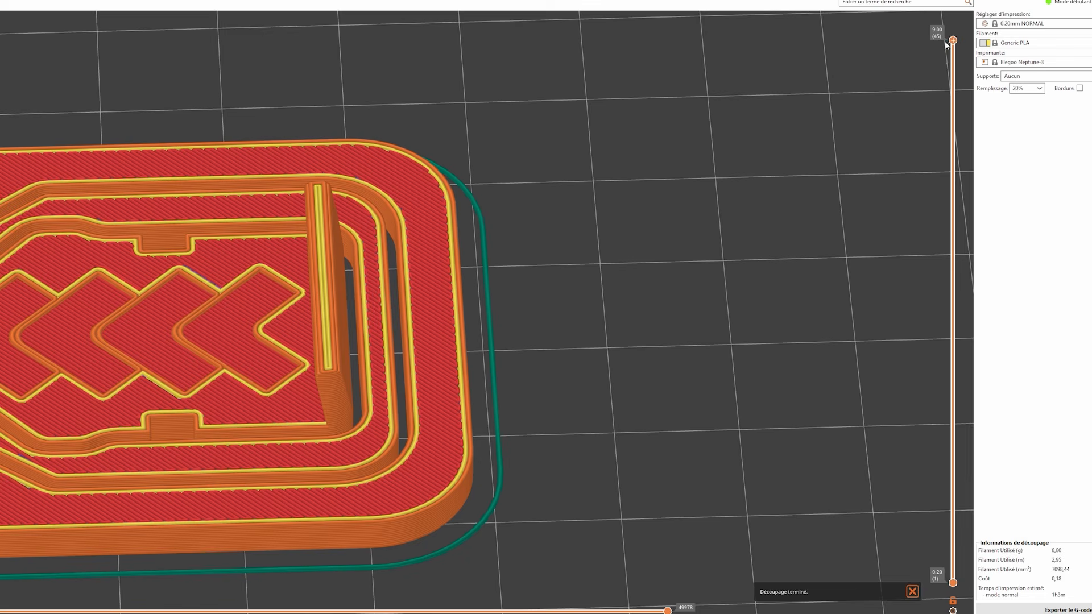
pyautogui.scroll(-5, 651, 358)
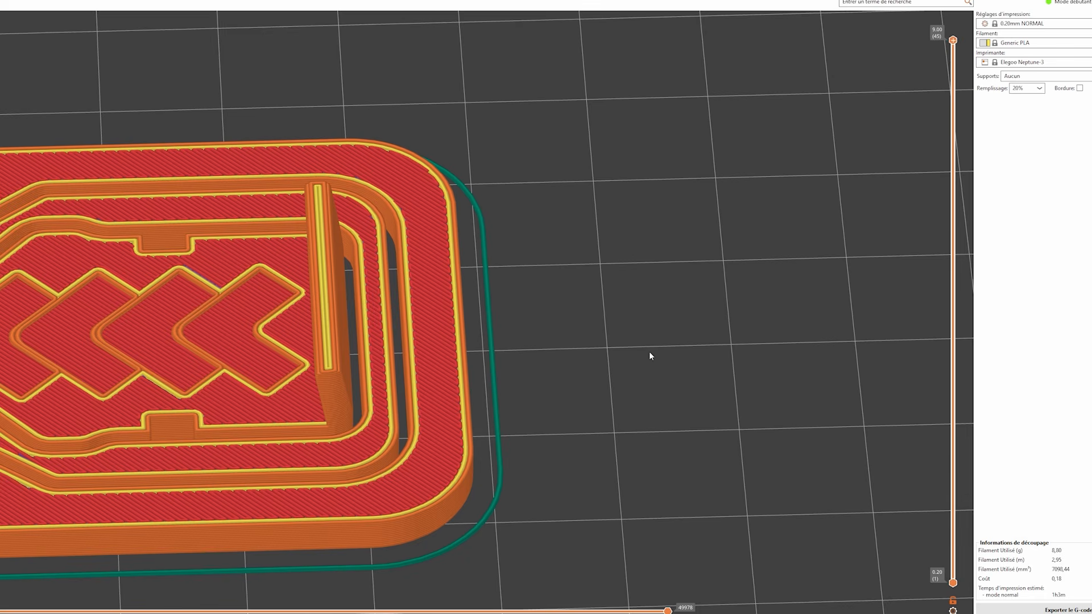
pyautogui.moveTo(650, 358); pyautogui.dragTo(633, 341)
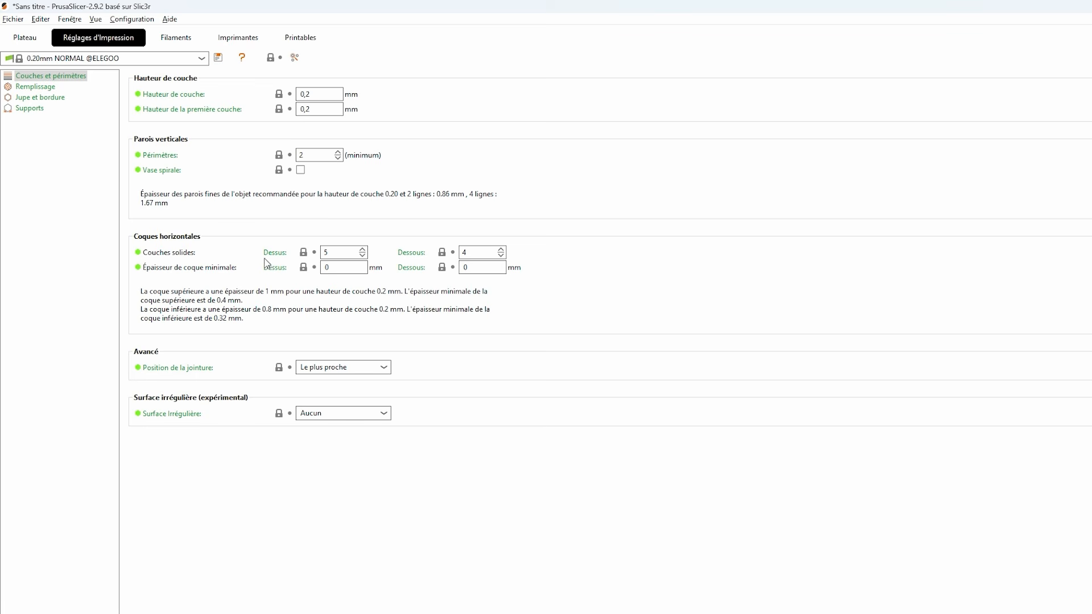
# - Check the top and bottom solid layer counts, and lower the sliced preview past the raised ledge to the main top surface
pyautogui.click(322, 254)
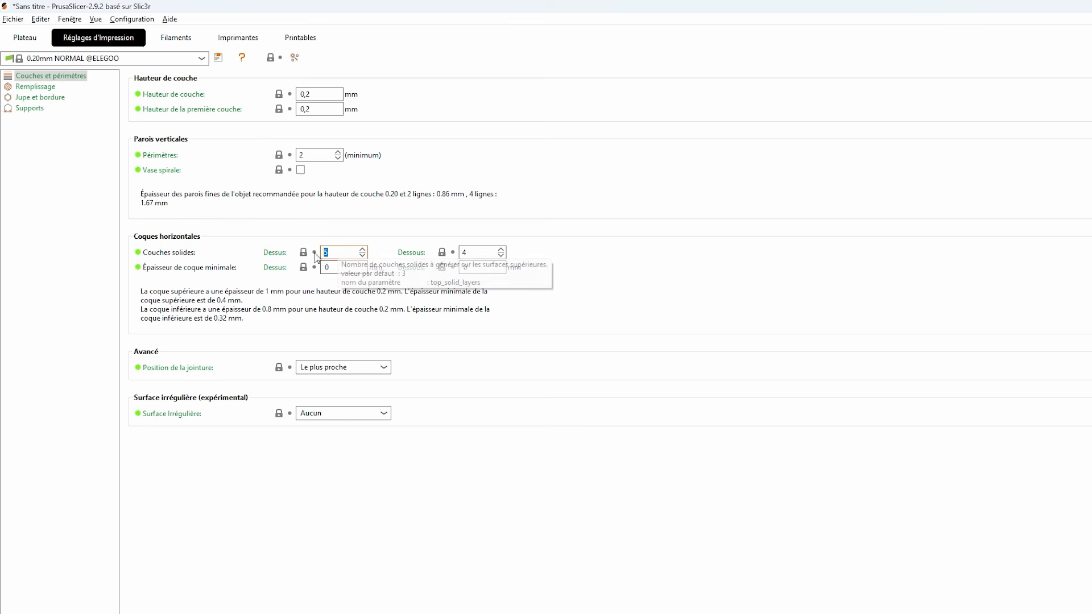
pyautogui.press('Tab')
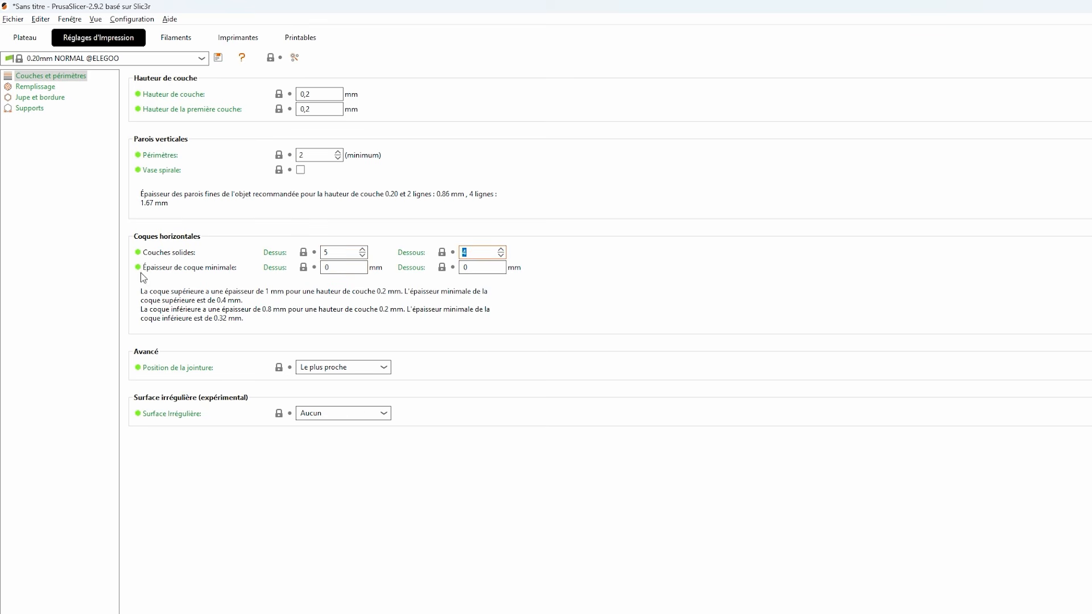
pyautogui.click(26, 38)
pyautogui.press('Down')
pyautogui.press('Down')
pyautogui.press('Down')
pyautogui.press('Down')
pyautogui.press('Down')
pyautogui.press('Down')
pyautogui.press('Down')
pyautogui.press('Down')
pyautogui.press('Down')
pyautogui.press('Down')
pyautogui.press('Down')
pyautogui.press('Down')
pyautogui.press('Down')
pyautogui.press('Down')
pyautogui.press('Down')
pyautogui.press('Down')
pyautogui.press('Down')
pyautogui.press('Down')
pyautogui.press('Down')
pyautogui.press('Down')
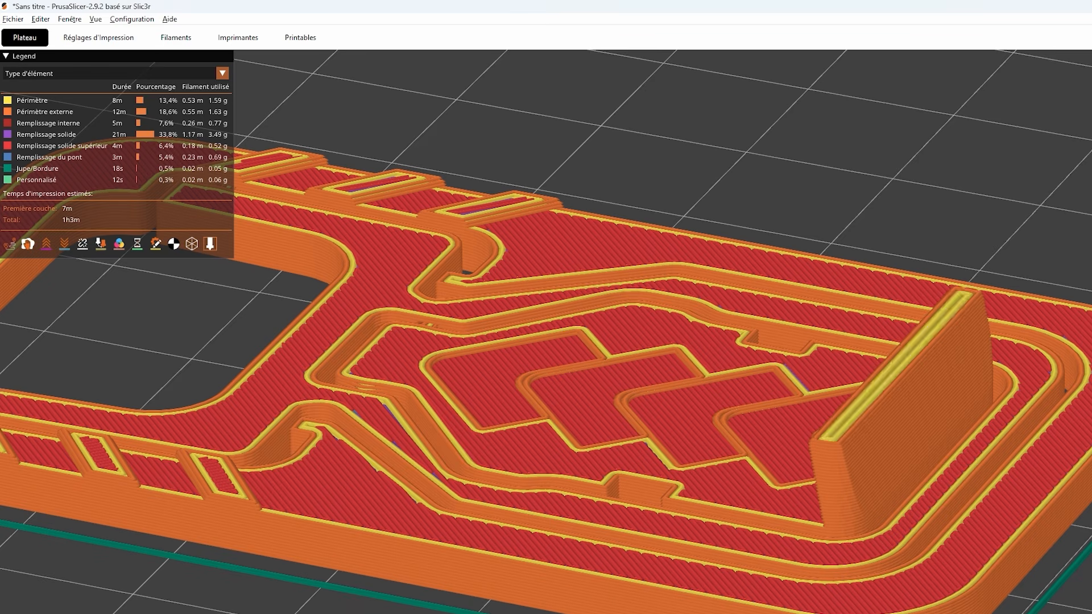
pyautogui.press('Down')
pyautogui.press('Down')
pyautogui.press('Down')
pyautogui.press('Down')
pyautogui.press('Down')
pyautogui.press('Down')
pyautogui.press('Down')
pyautogui.press('Down')
pyautogui.press('Down')
pyautogui.press('Down')
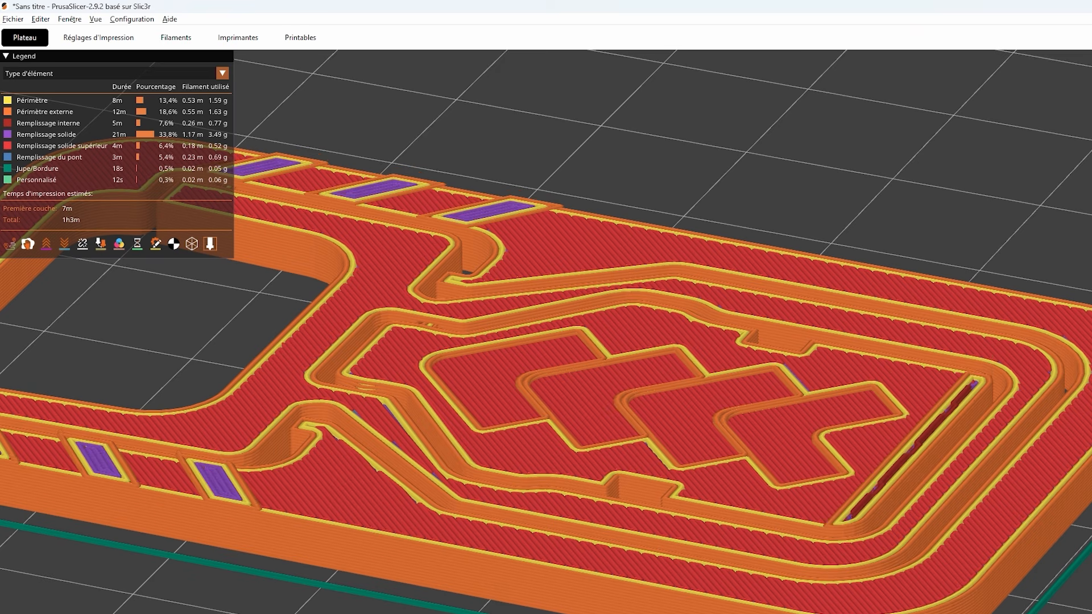
# - Examine the solid layers beneath the chevron pattern up close, going down layer by layer to the bridge and internal infill
pyautogui.scroll(10, 912, 452)
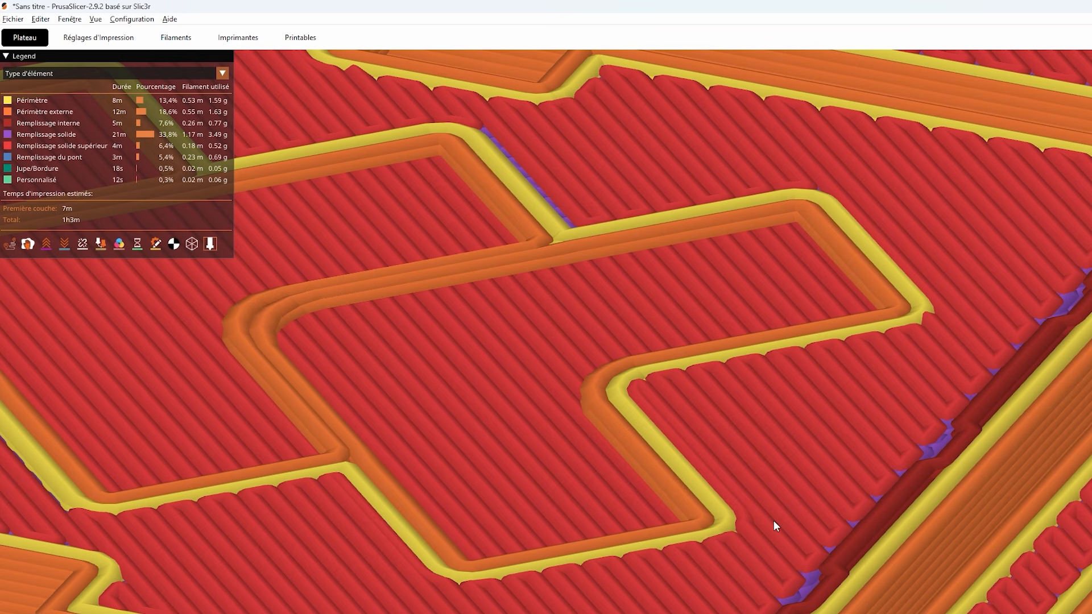
pyautogui.press('Down')
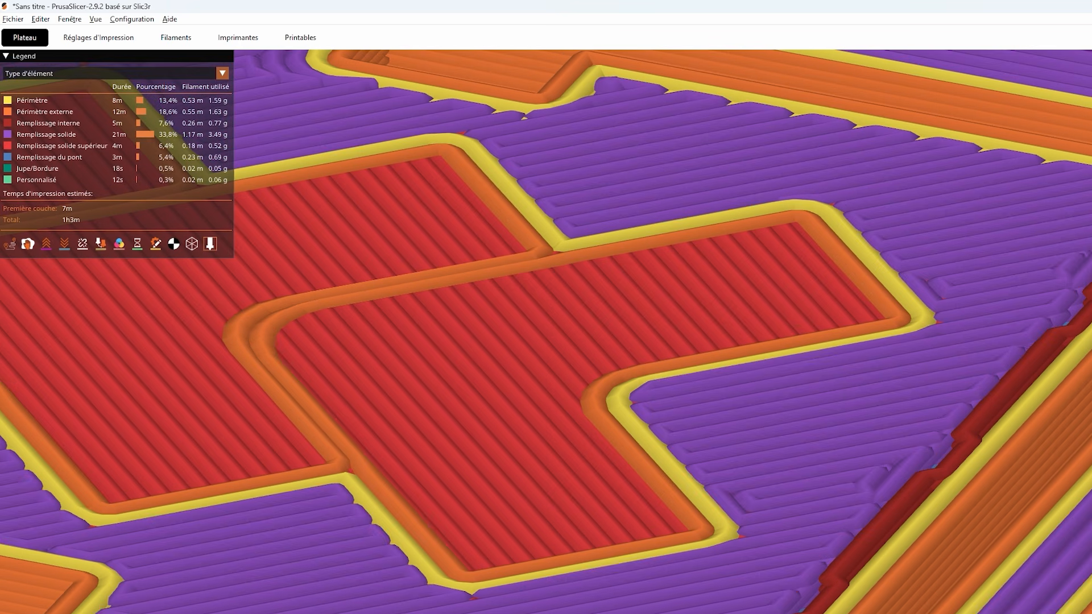
pyautogui.press('Up')
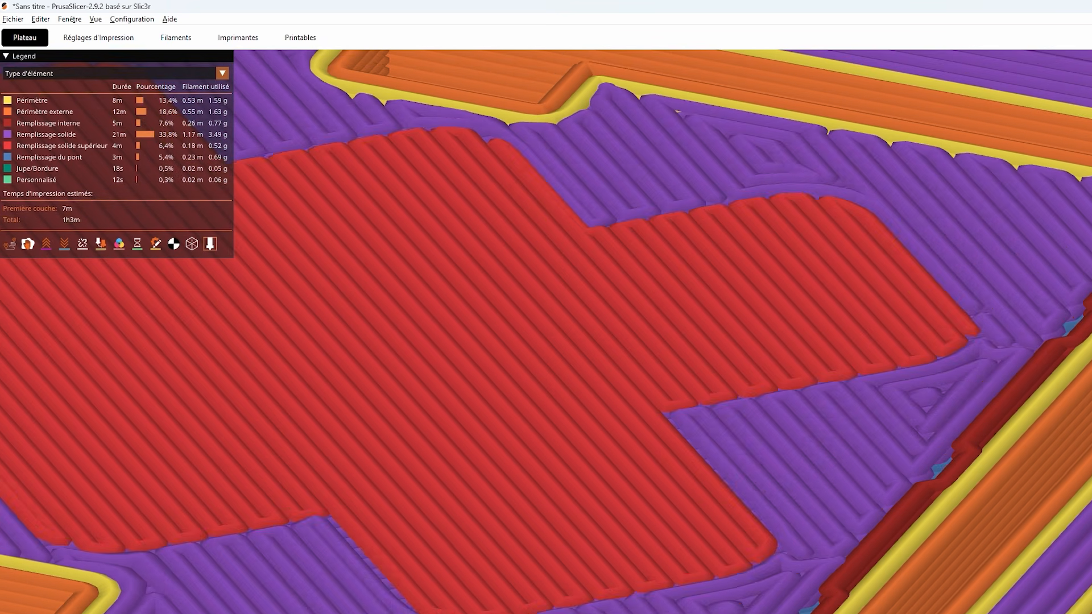
pyautogui.press('Down')
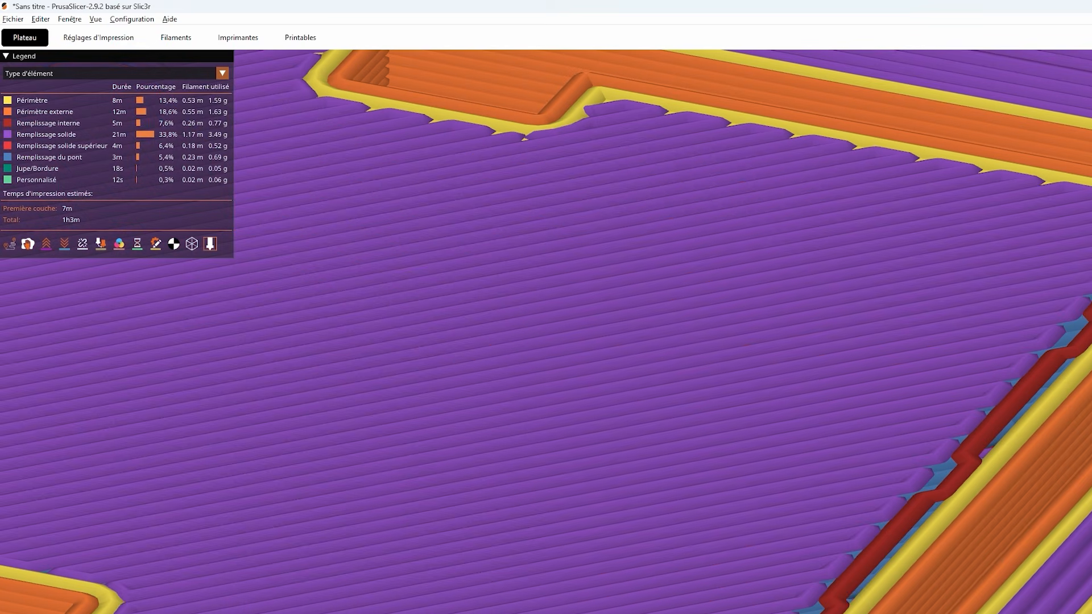
pyautogui.press('Down')
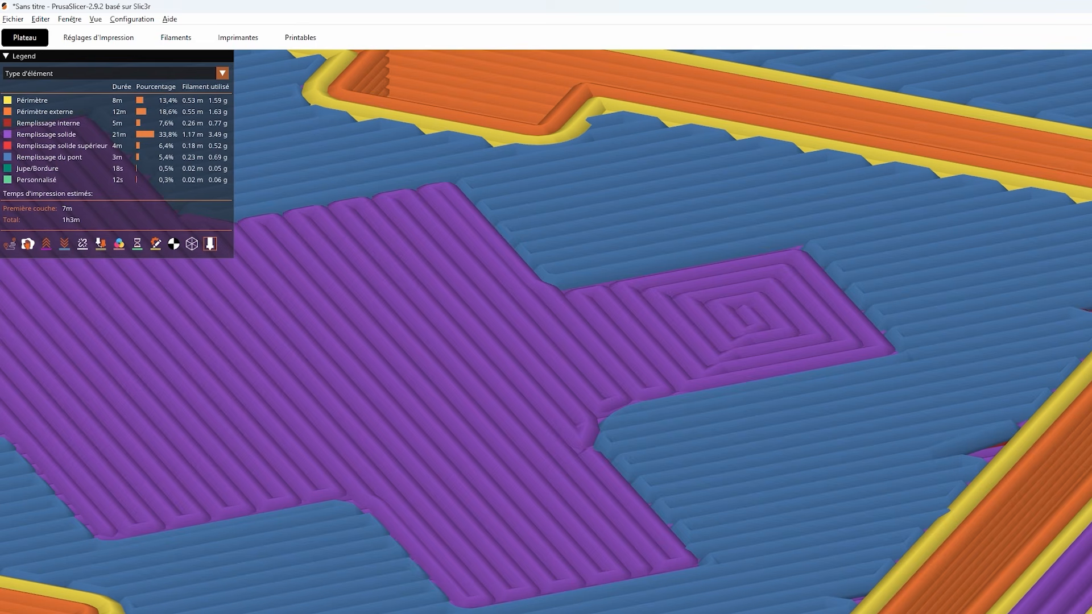
pyautogui.press('Up')
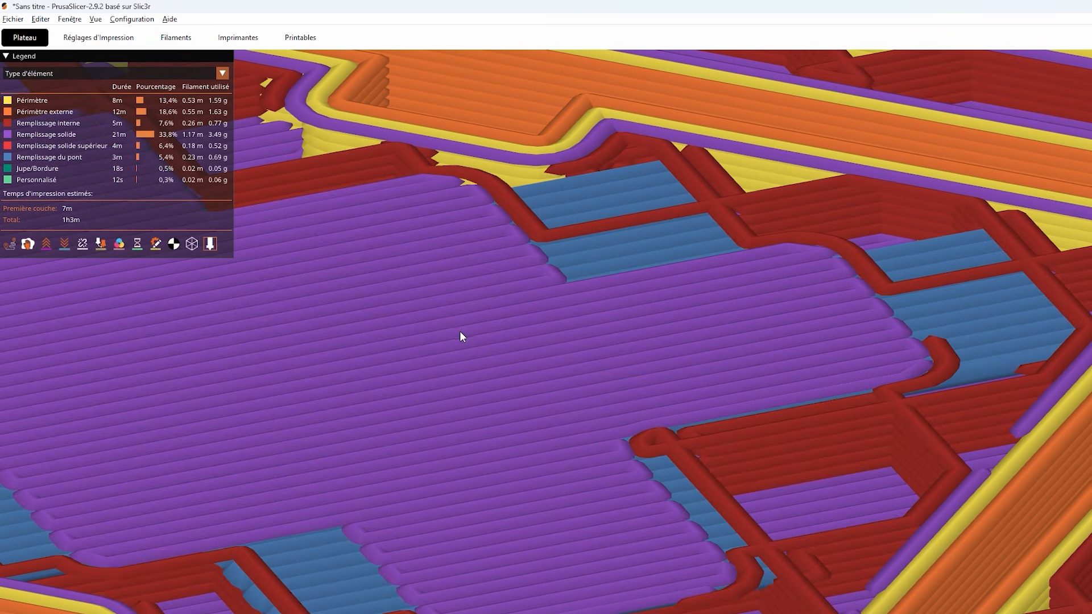
# - Compare the top solid layer setting with the exposed solid infill and surrounding internal infill in the preview
pyautogui.hotkey('ctrl', '2')
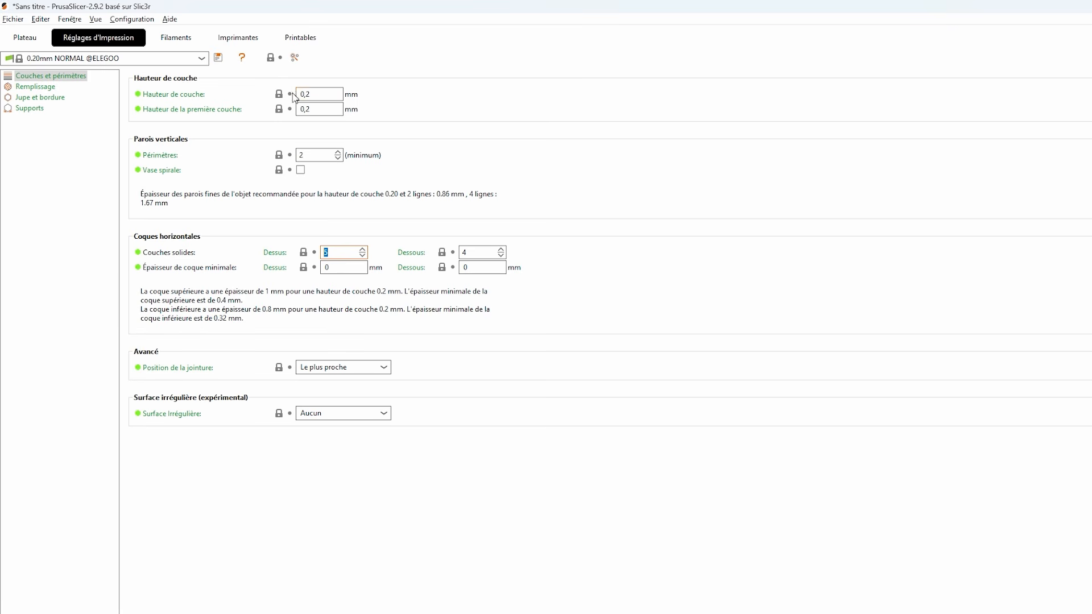
pyautogui.click(24, 38)
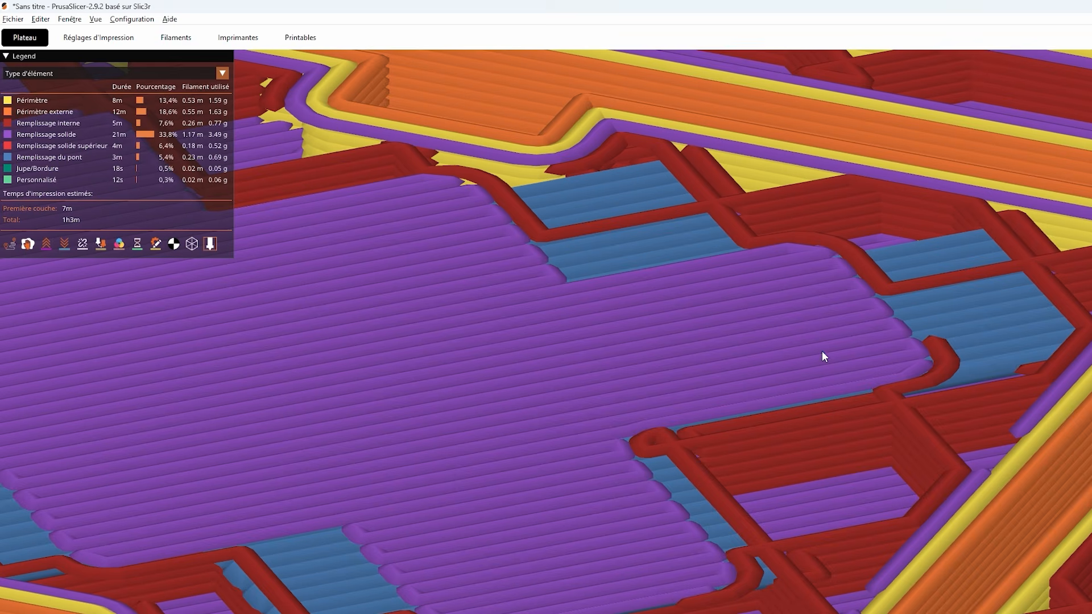
pyautogui.scroll(-5, 823, 354)
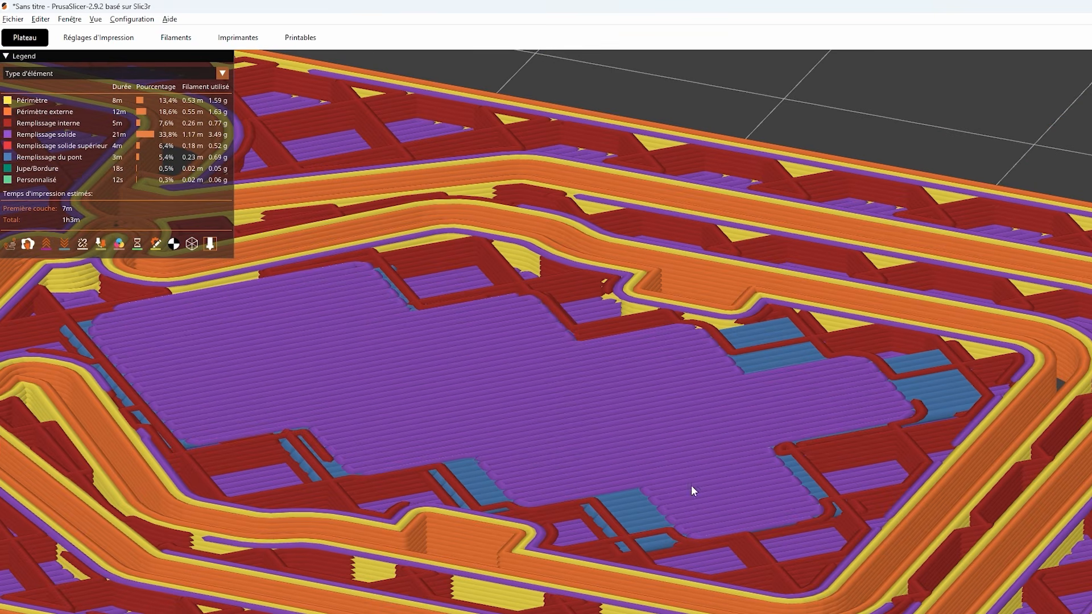
# - Review the top and bottom solid layer counts and the minimum shell thickness in relation to the layer height
pyautogui.click(97, 37)
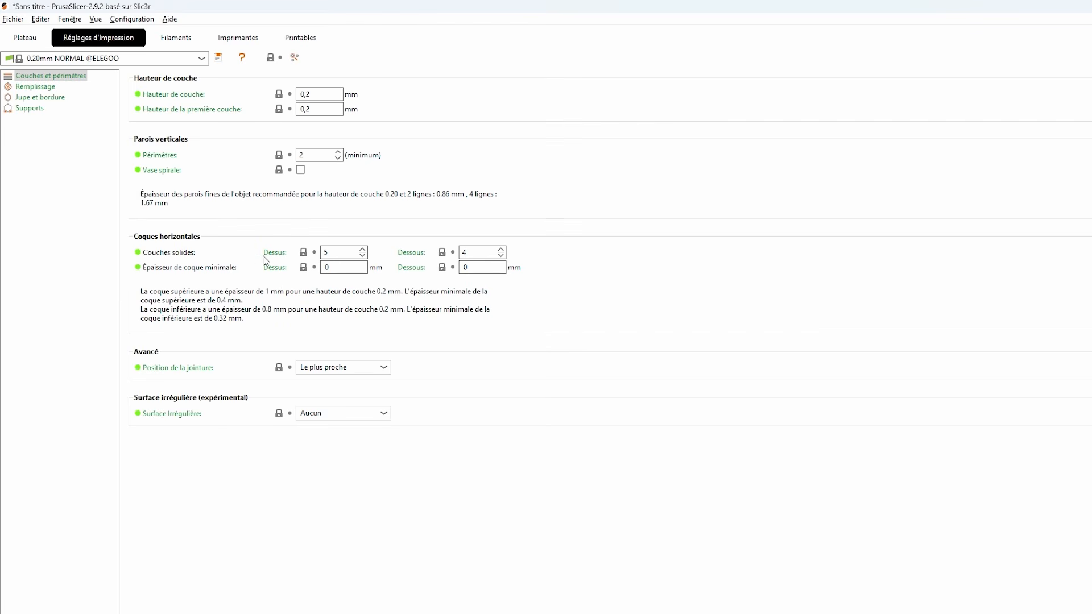
pyautogui.click(328, 255)
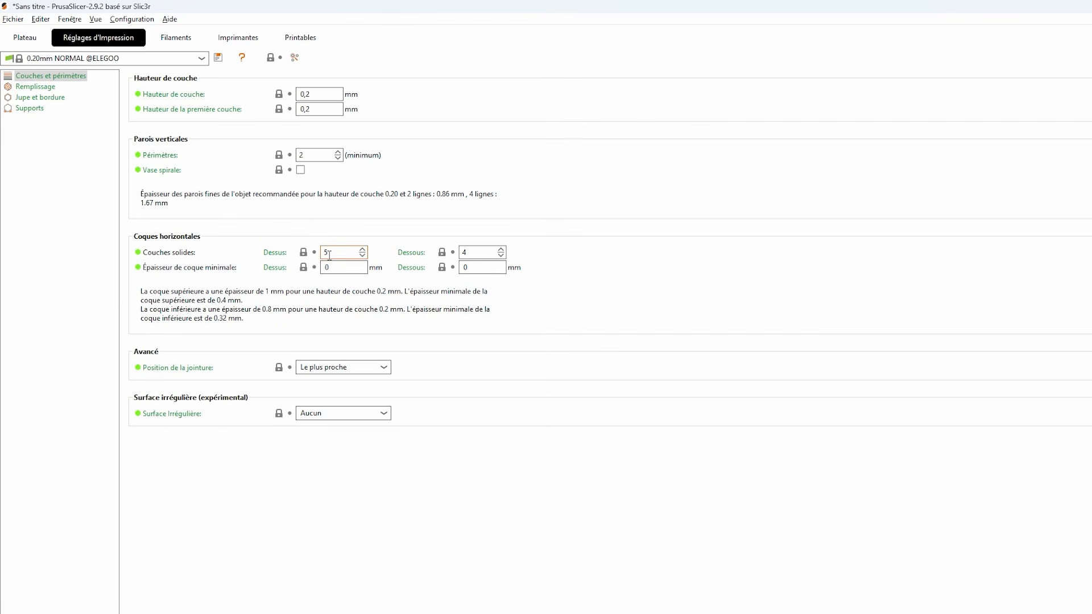
pyautogui.click(319, 94)
pyautogui.click(476, 253)
pyautogui.doubleClick(476, 252)
pyautogui.click(350, 267)
pyautogui.doubleClick(350, 267)
pyautogui.click(332, 95)
# - Examine the whole sliced support in the preview, including the outer wall around the rectangular opening
pyautogui.click(24, 37)
pyautogui.scroll(-6, 984, 540)
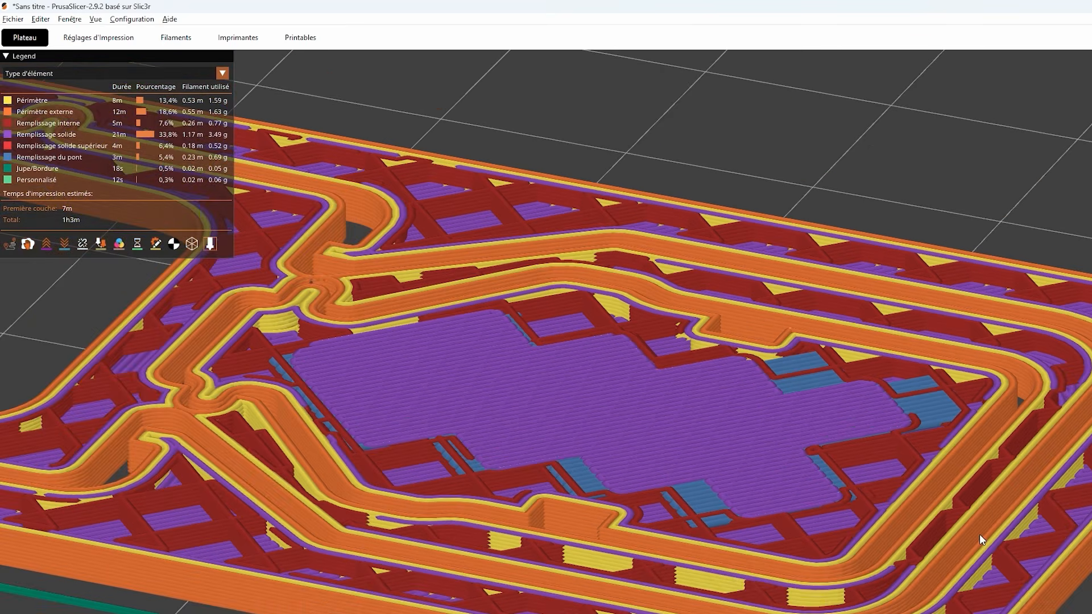
pyautogui.scroll(-2, 961, 544)
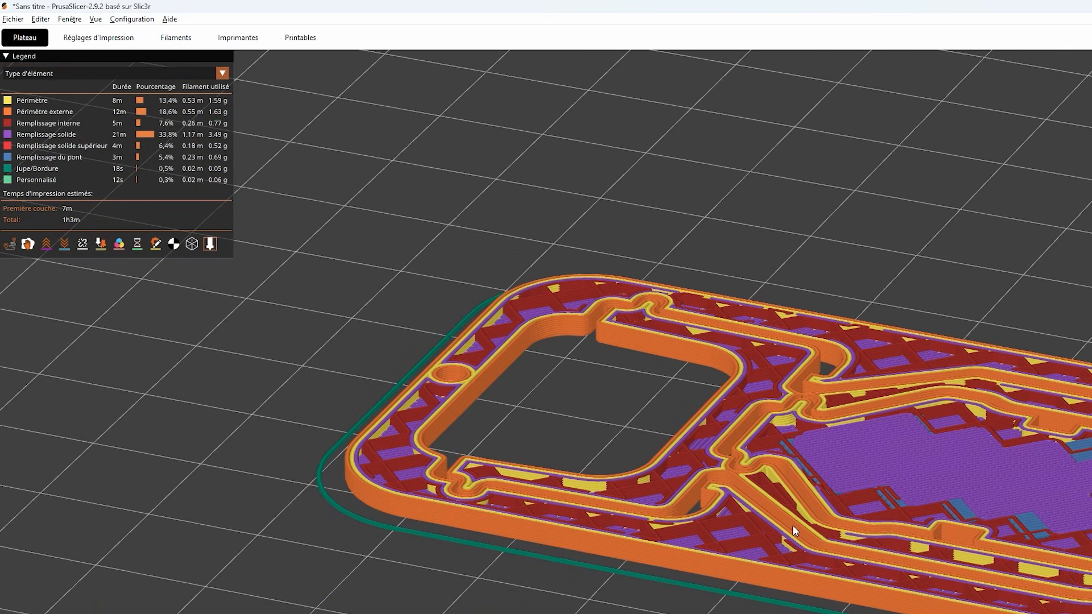
pyautogui.scroll(3, 626, 602)
pyautogui.scroll(-2, 398, 484)
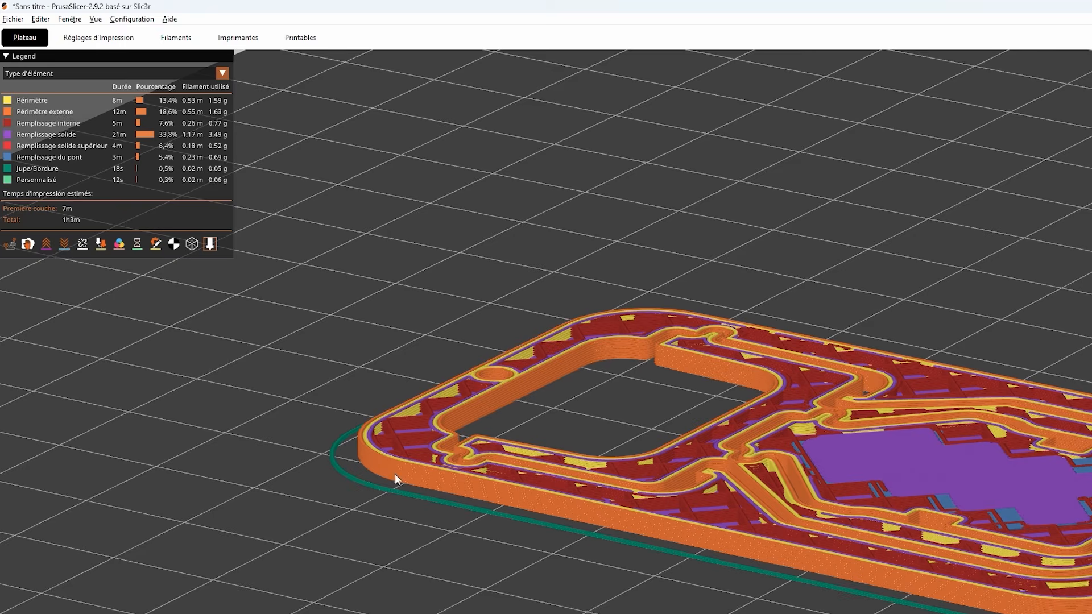
# - Set the seam position (Position de la jointure) to Aligné in the print settings
pyautogui.click(99, 37)
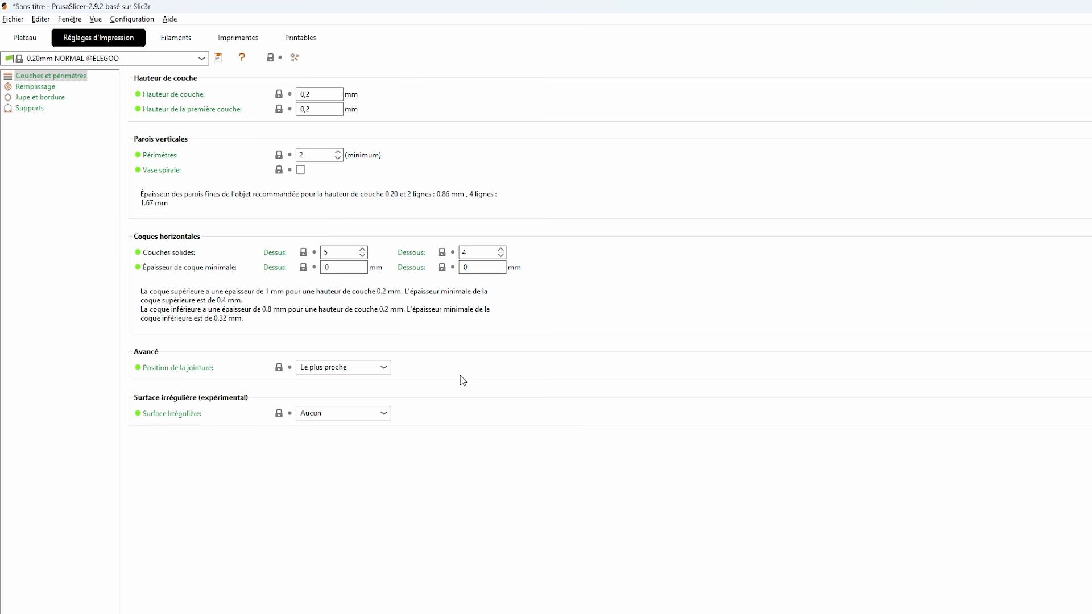
pyautogui.click(384, 368)
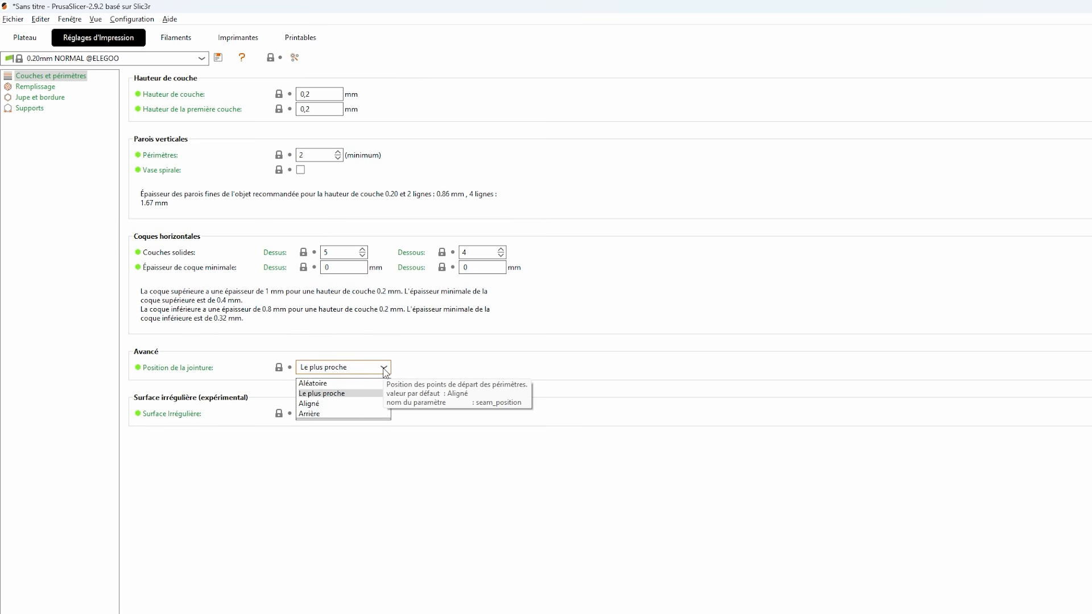
pyautogui.click(318, 403)
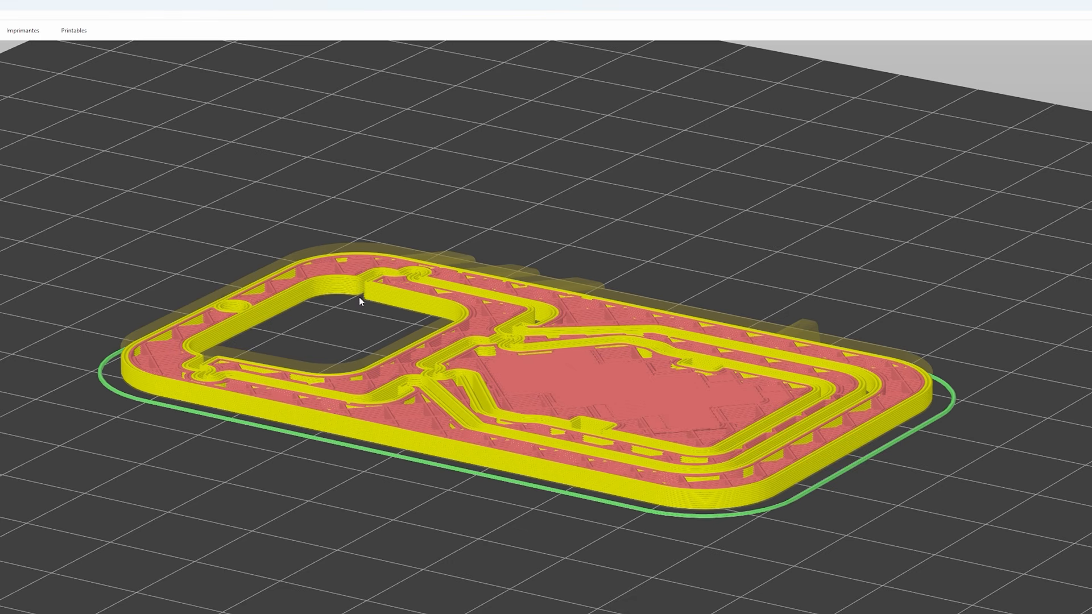
# - Slice the support with the aligned seam position and display the seams (Jointures) in the preview
pyautogui.moveTo(359, 295); pyautogui.dragTo(461, 472)
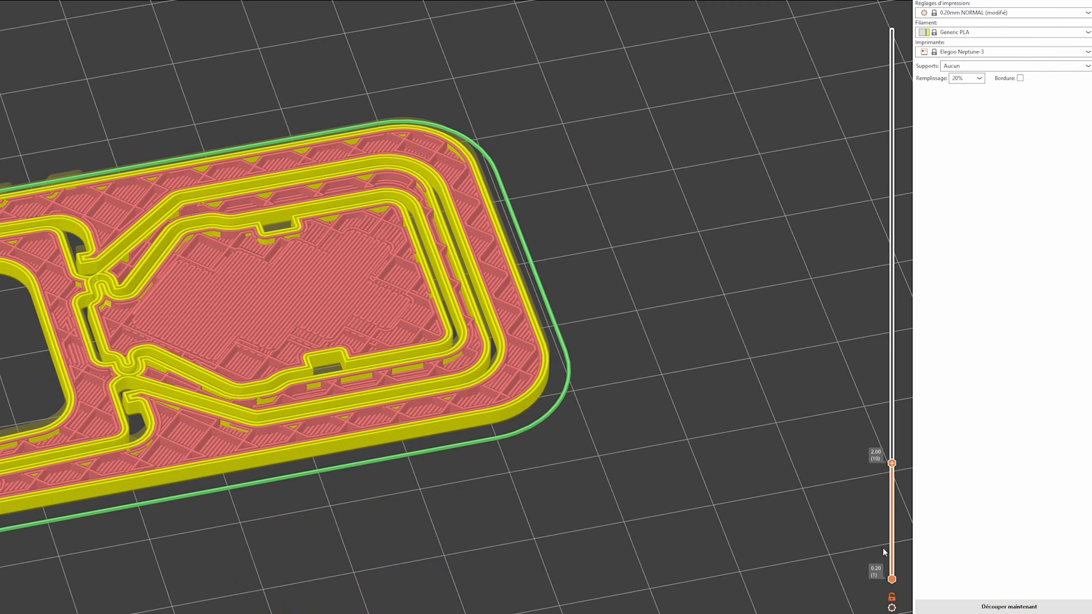
pyautogui.click(1009, 605)
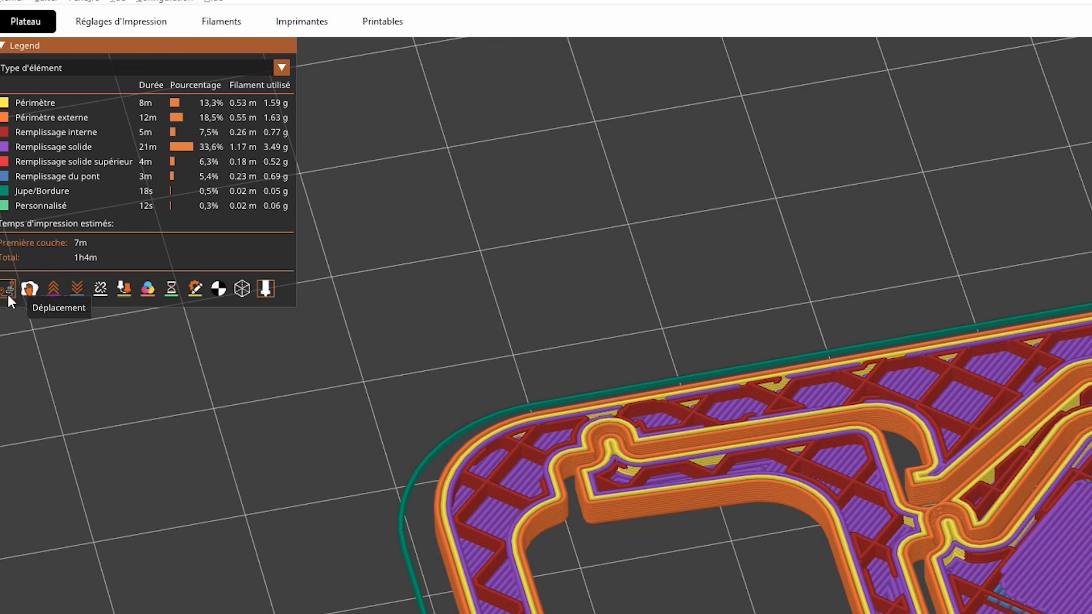
pyautogui.click(99, 286)
# - Examine the seam locations in the small hole, around the rectangular opening and along the inner contours of the sliced support
pyautogui.scroll(5, 535, 500)
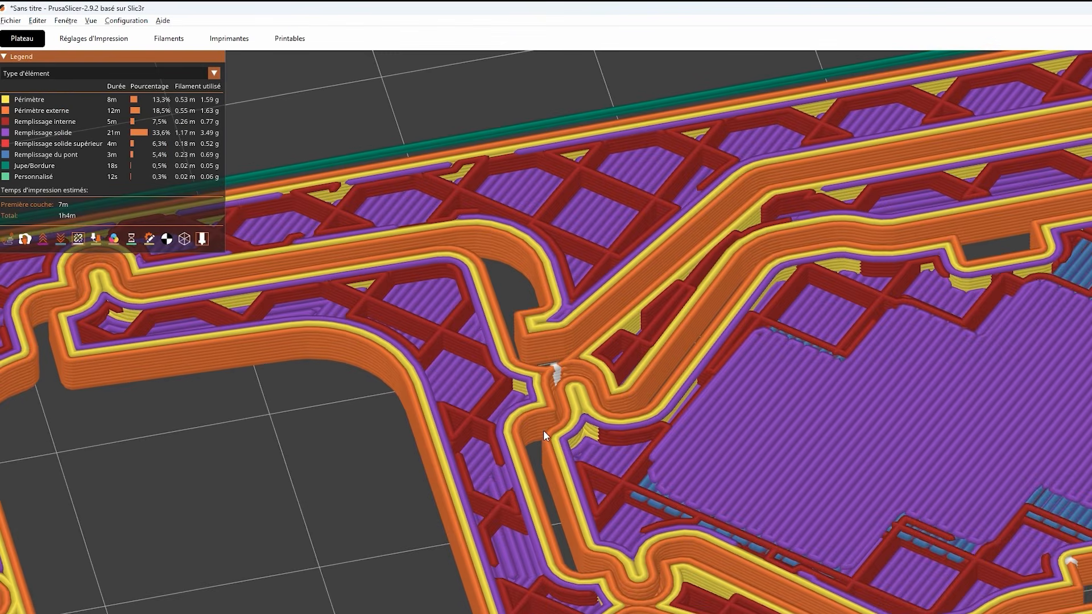
pyautogui.moveTo(536, 444); pyautogui.dragTo(766, 424, button='middle')
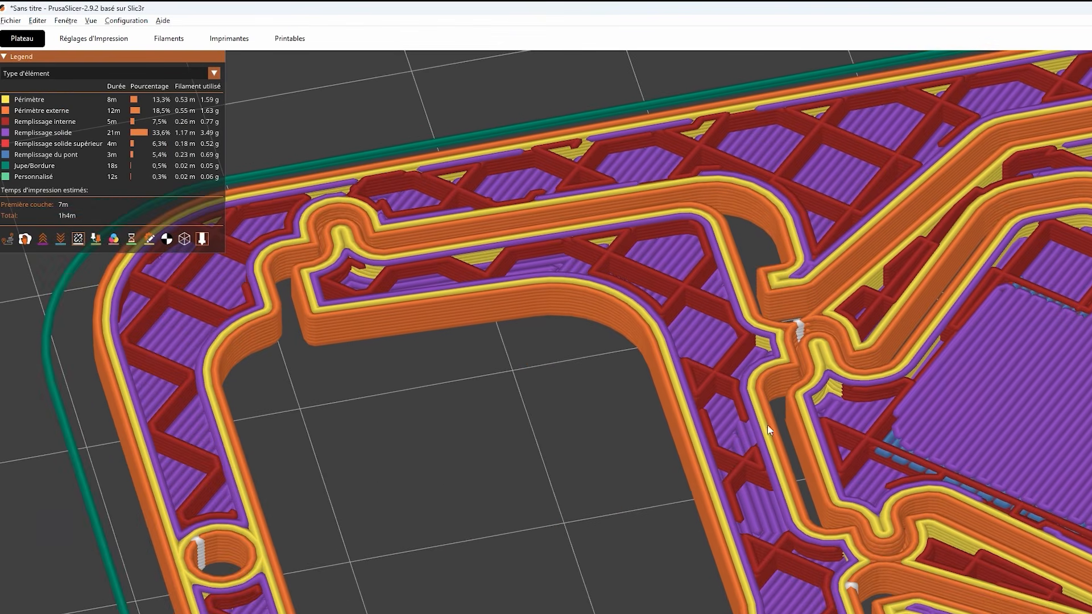
pyautogui.moveTo(396, 564); pyautogui.dragTo(384, 549)
pyautogui.moveTo(334, 513); pyautogui.dragTo(475, 523, button='middle')
pyautogui.moveTo(445, 483); pyautogui.dragTo(438, 492)
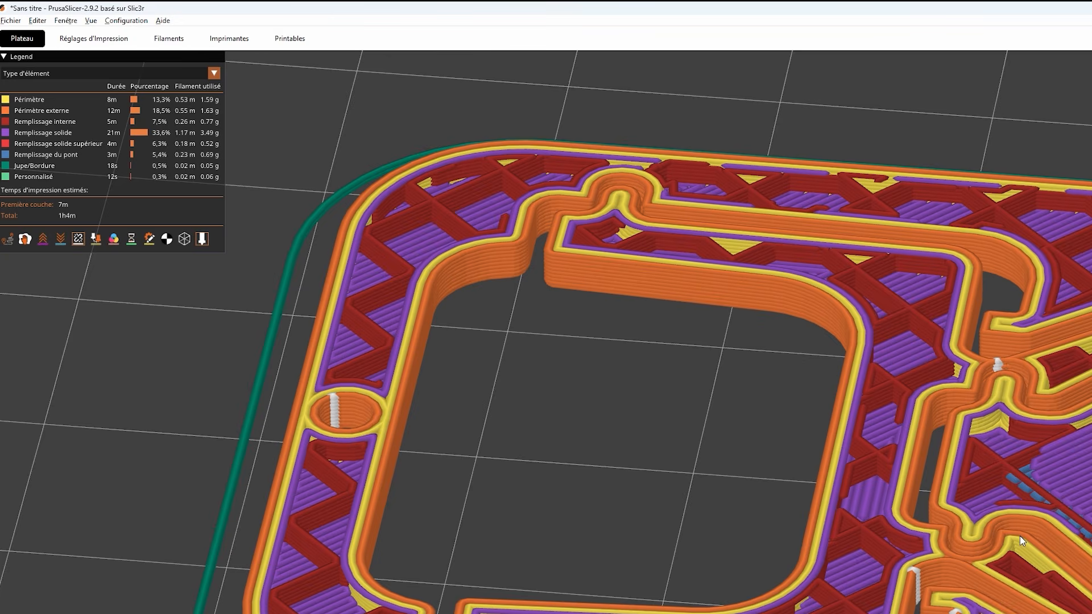
pyautogui.scroll(-5, 1020, 537)
pyautogui.moveTo(1020, 537); pyautogui.dragTo(1003, 540)
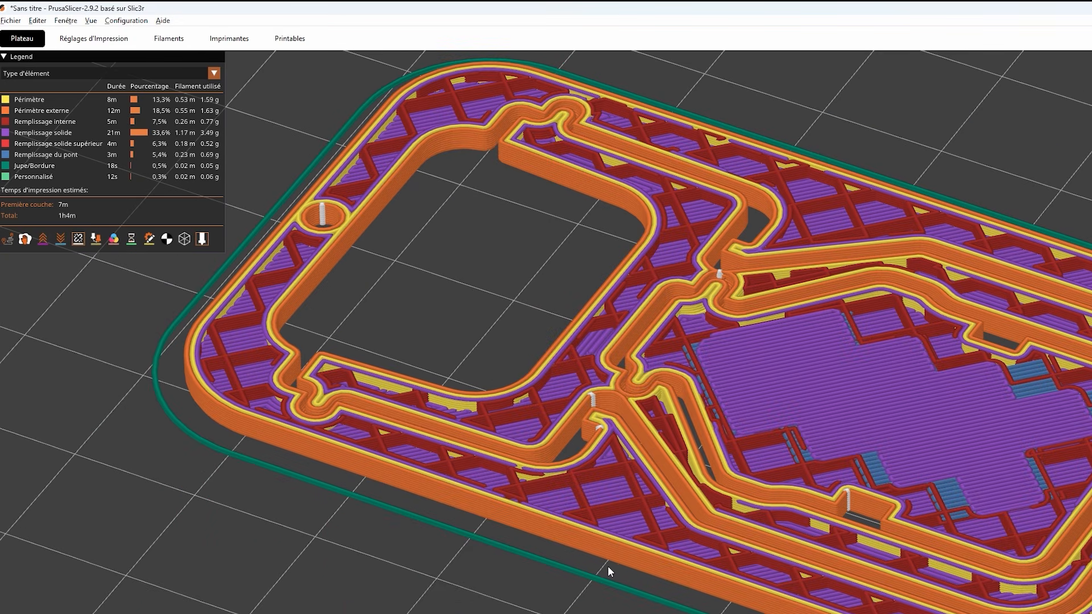
pyautogui.moveTo(897, 570); pyautogui.dragTo(876, 575)
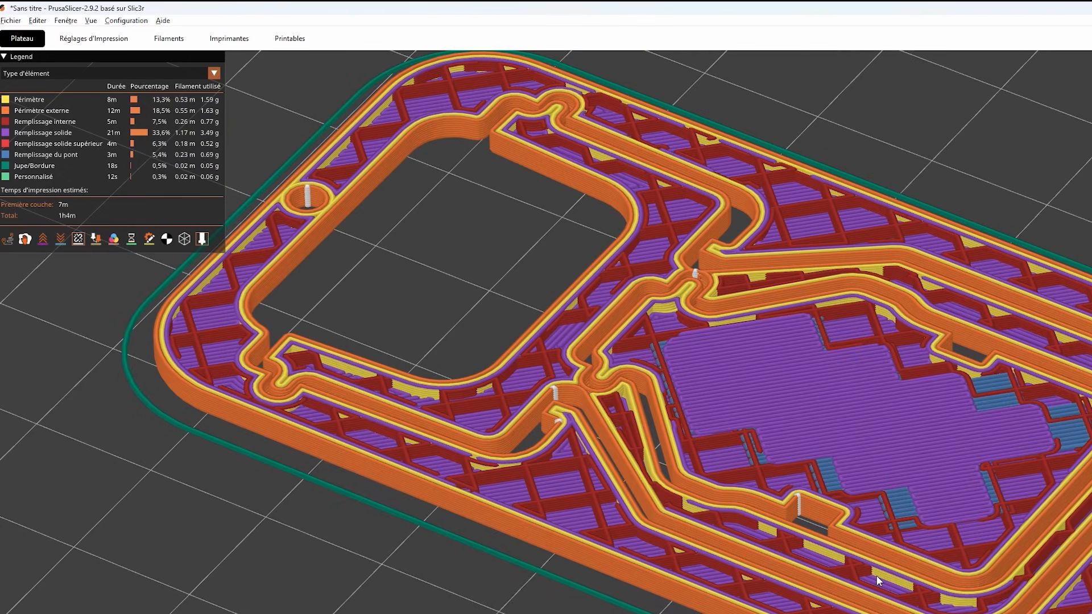
# - Set the irregular surface option (Surface Irrégulière) to Toutes les parois and slice the support again
pyautogui.hotkey('ctrl', '2')
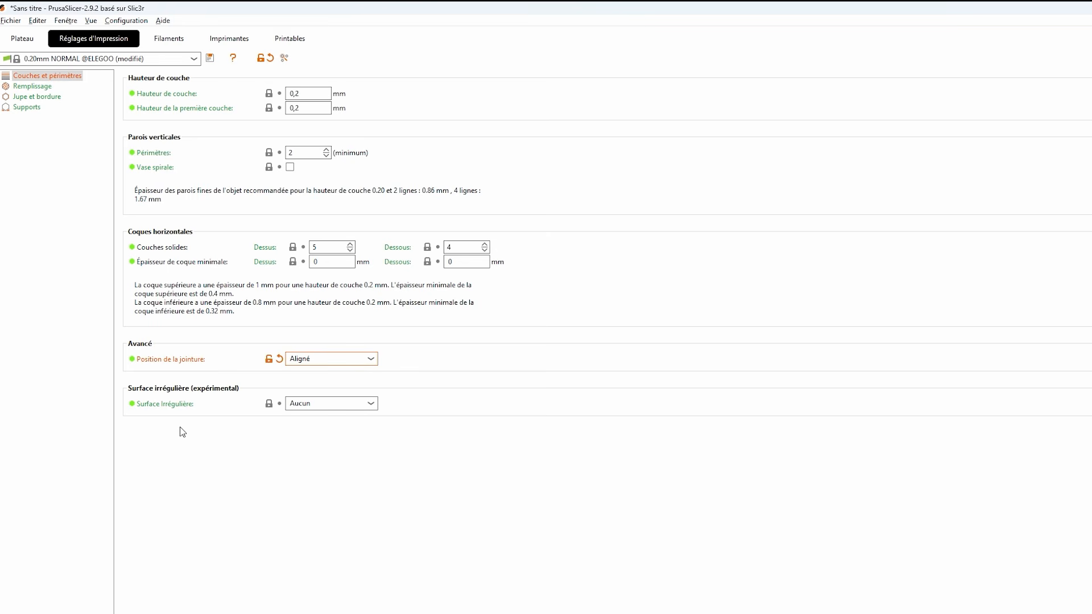
pyautogui.click(24, 39)
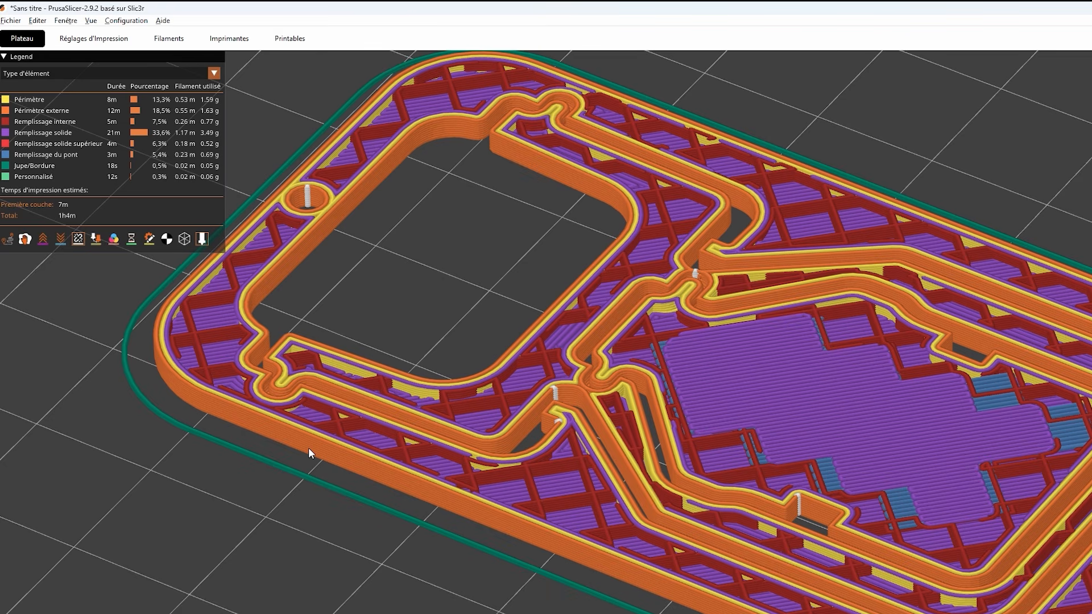
pyautogui.click(79, 44)
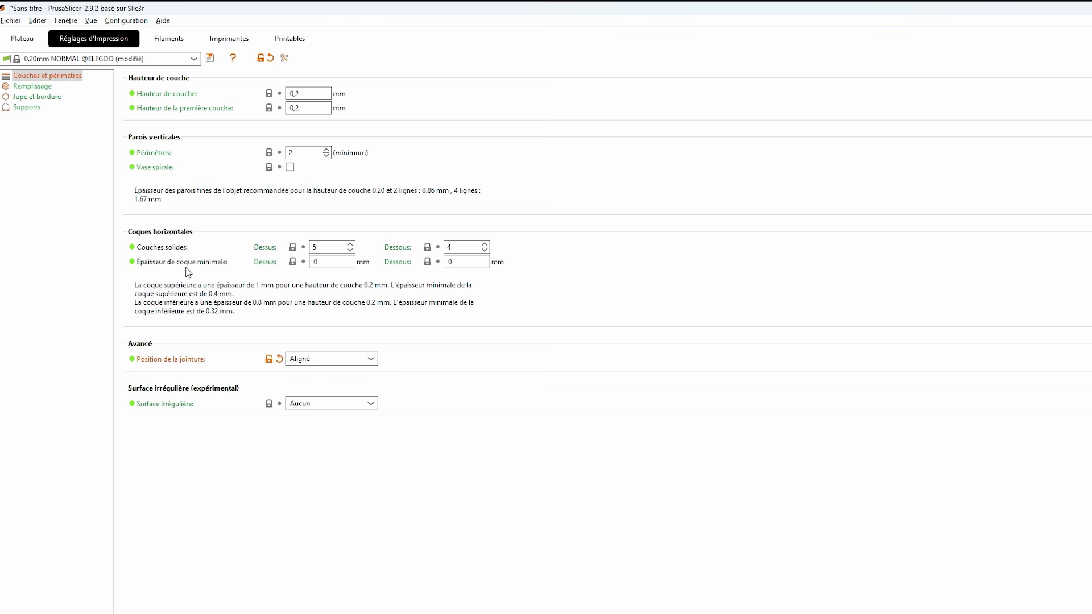
pyautogui.click(328, 409)
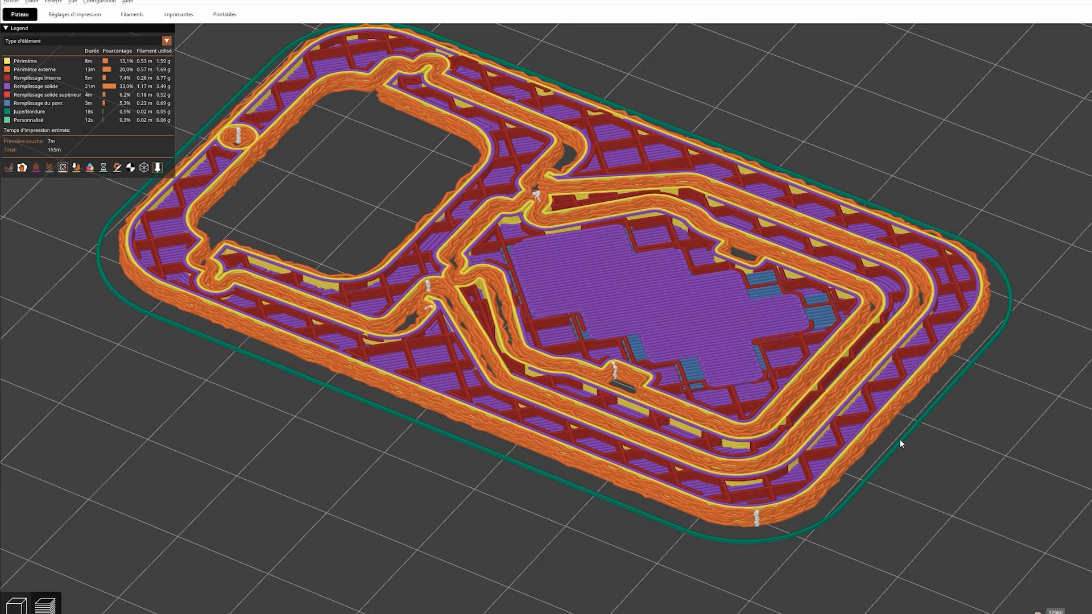
# - Examine the irregular surface texture on the outer and inner walls of the sliced support
pyautogui.scroll(5, 803, 395)
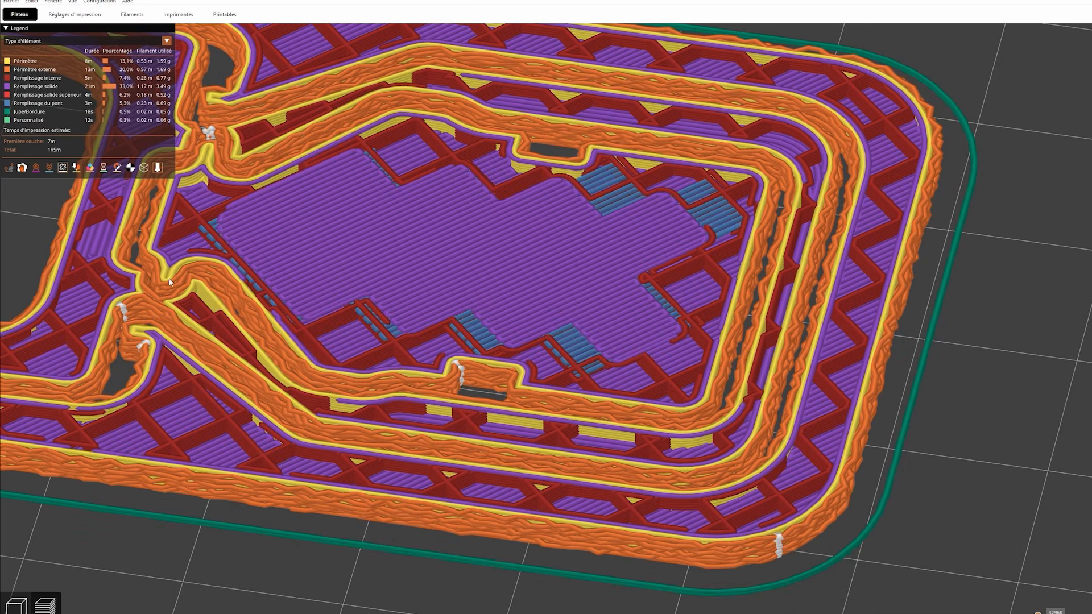
pyautogui.moveTo(292, 285); pyautogui.dragTo(546, 339, button='middle')
pyautogui.moveTo(212, 270); pyautogui.dragTo(546, 332, button='middle')
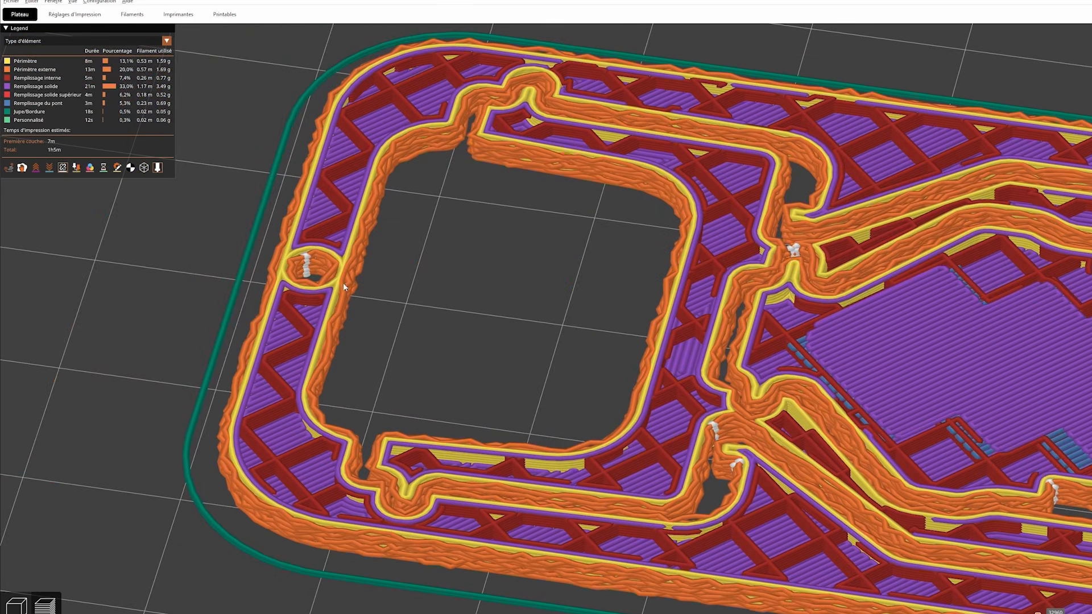
pyautogui.scroll(-8, 455, 392)
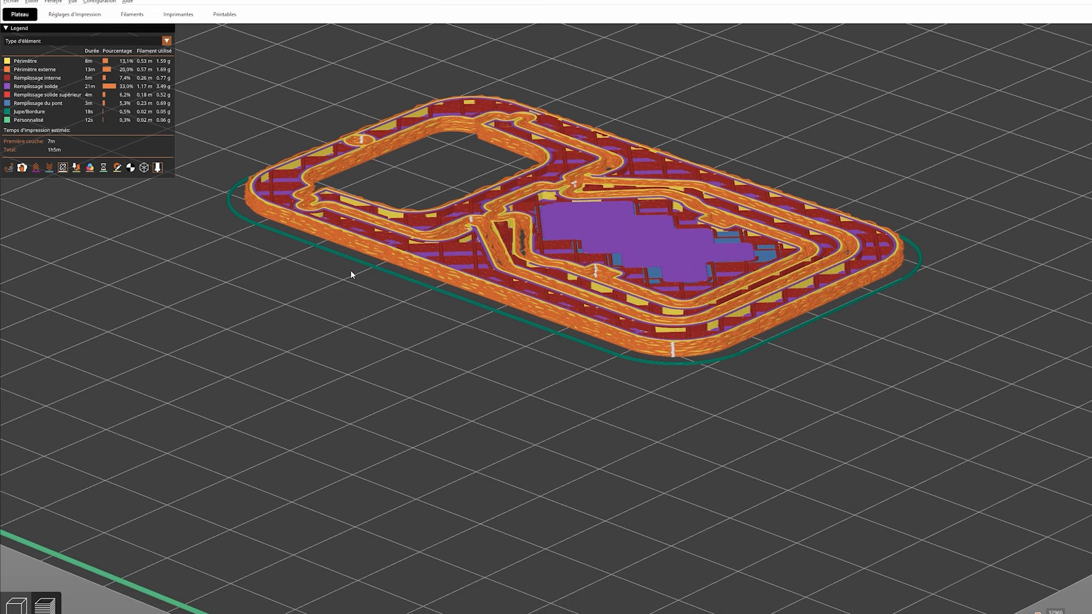
# - Reset the irregular surface option (Surface Irrégulière) to Aucun
pyautogui.click(84, 21)
pyautogui.click(424, 514)
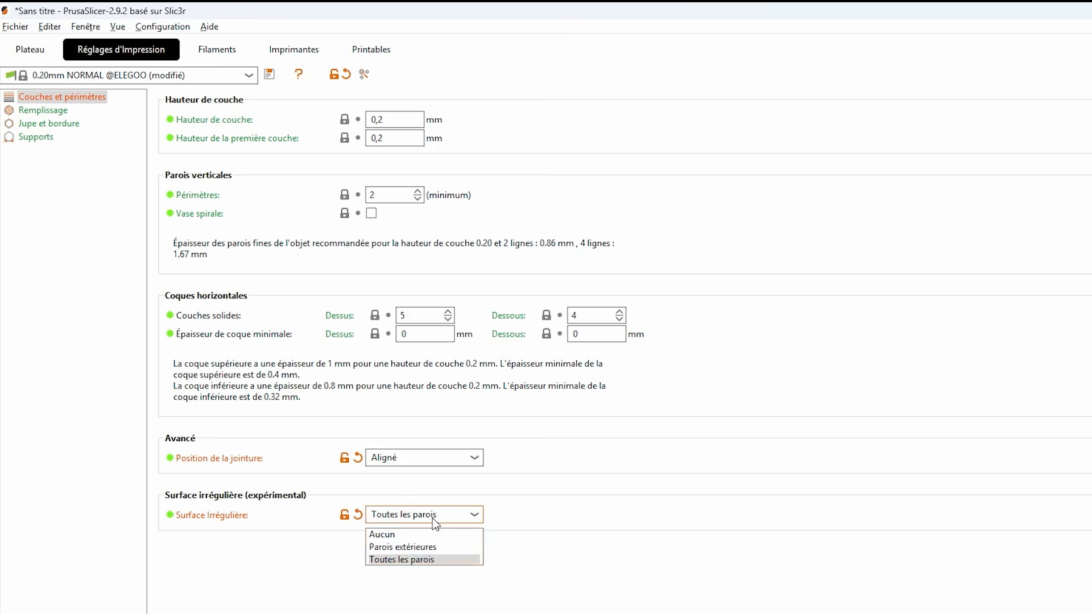
pyautogui.click(395, 533)
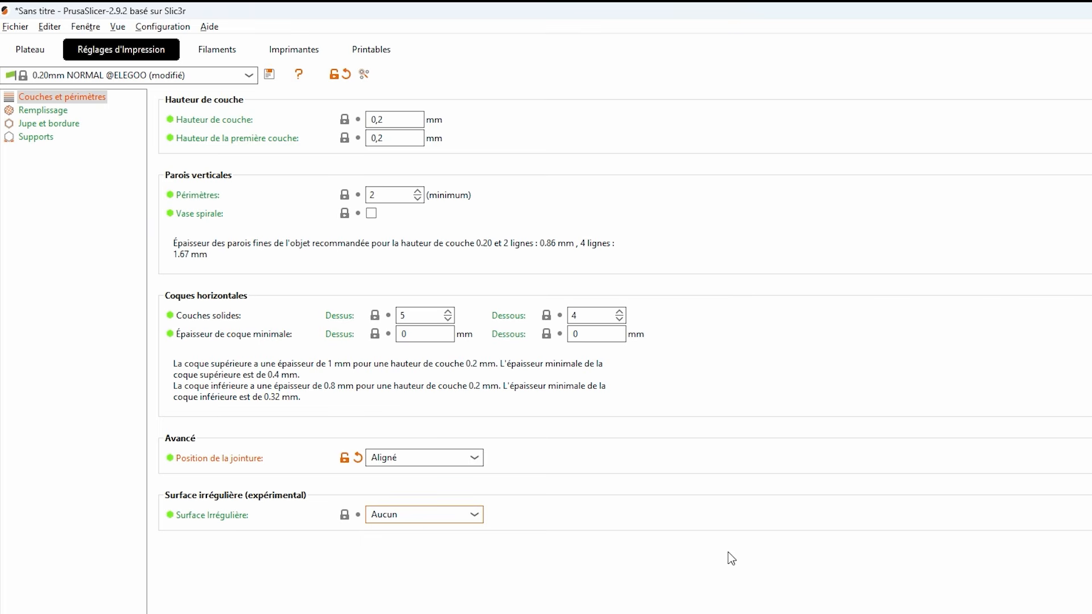
# - Review the infill settings and examine the grid infill inside the sliced support from above
pyautogui.click(41, 111)
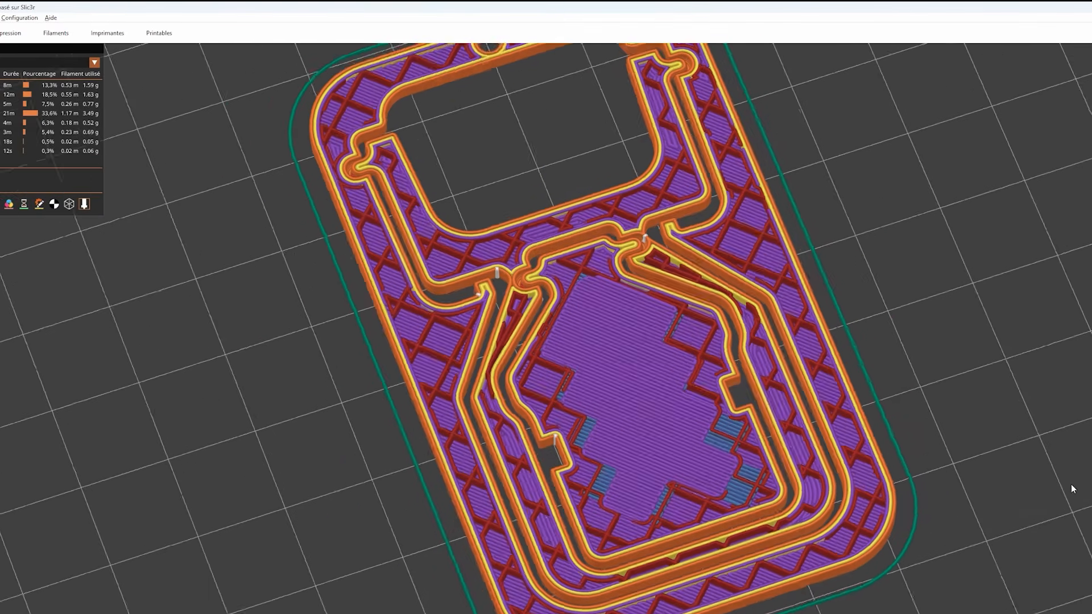
pyautogui.moveTo(1071, 485); pyautogui.dragTo(1065, 484)
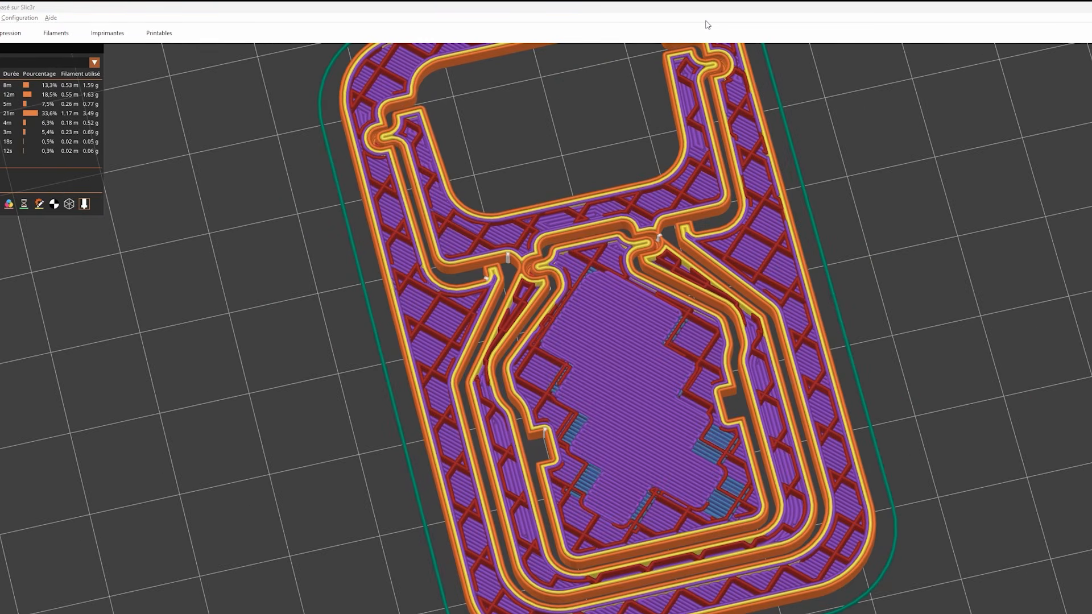
pyautogui.moveTo(873, 293); pyautogui.dragTo(861, 318)
pyautogui.moveTo(824, 288); pyautogui.dragTo(830, 306)
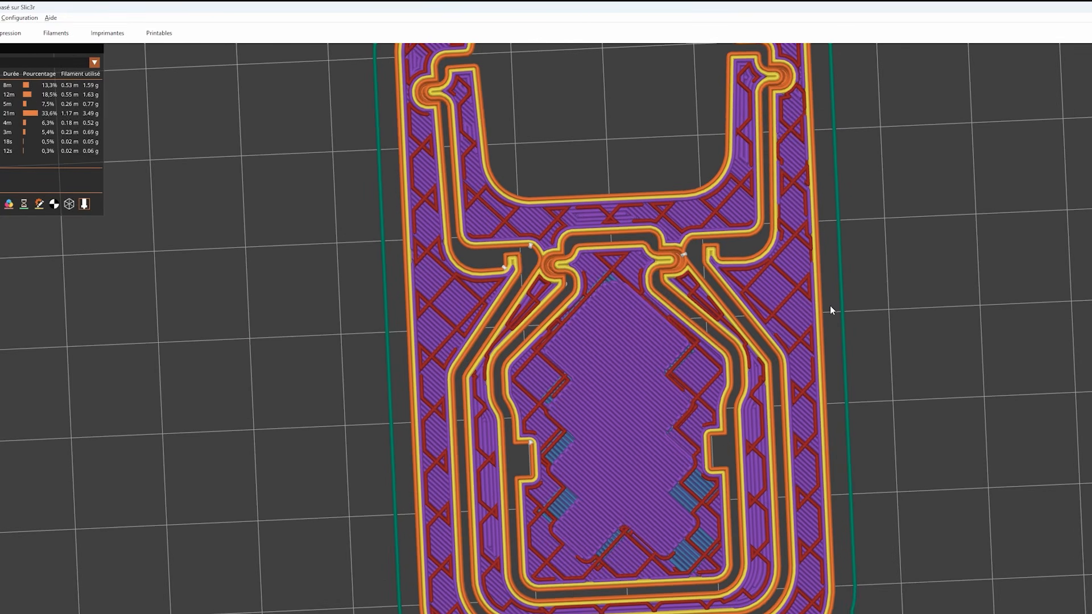
pyautogui.moveTo(516, 299); pyautogui.dragTo(652, 282, button='right')
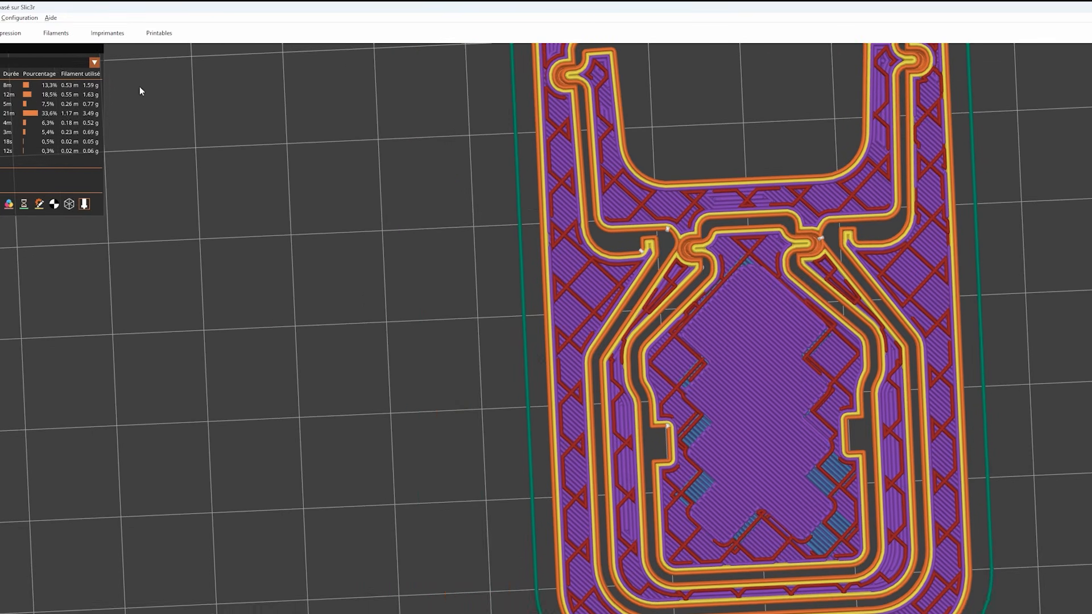
# - Set the infill pattern (Motif de remplissage) to Cubique adaptatif and the infill density to 15%
pyautogui.click(3, 36)
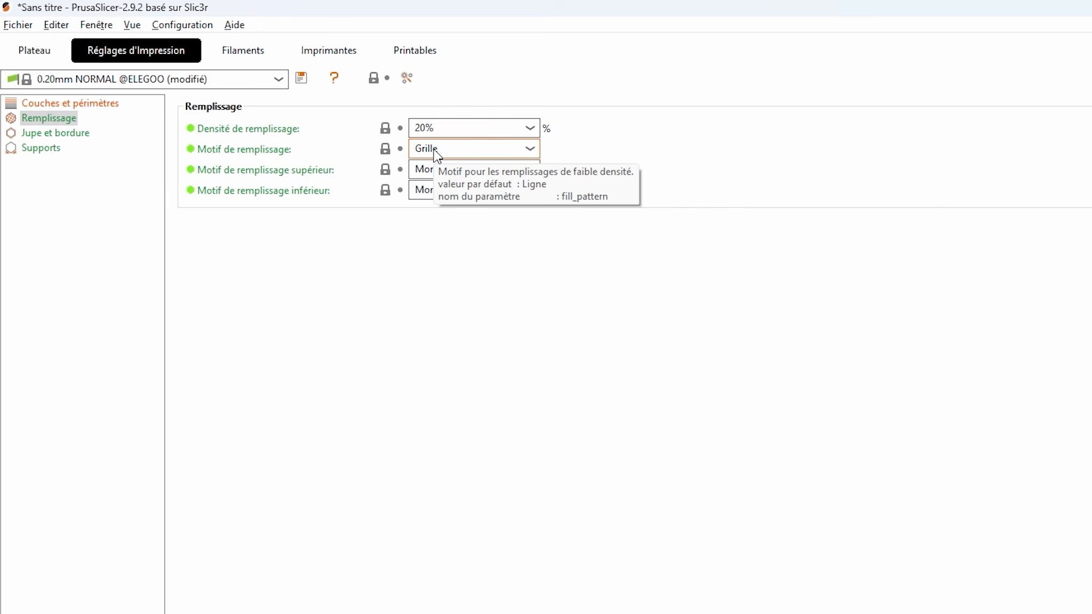
pyautogui.click(436, 153)
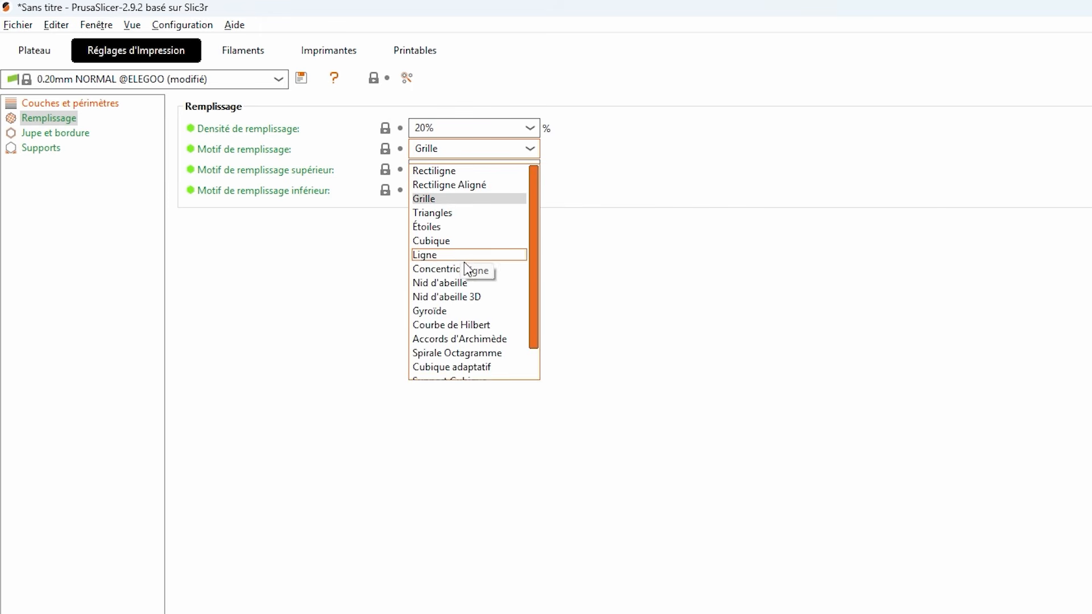
pyautogui.click(465, 368)
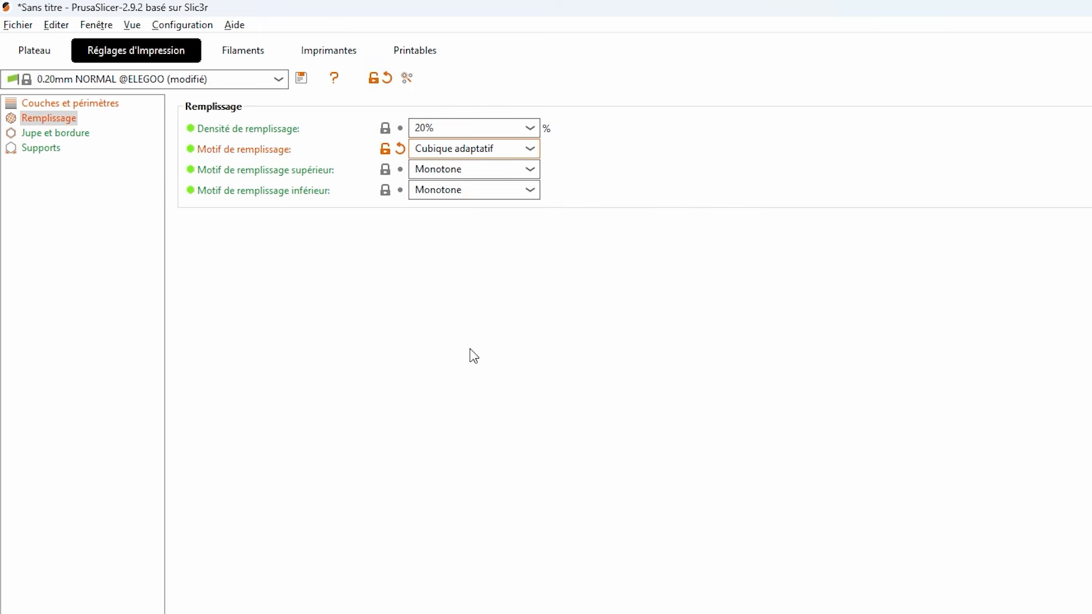
pyautogui.click(419, 128)
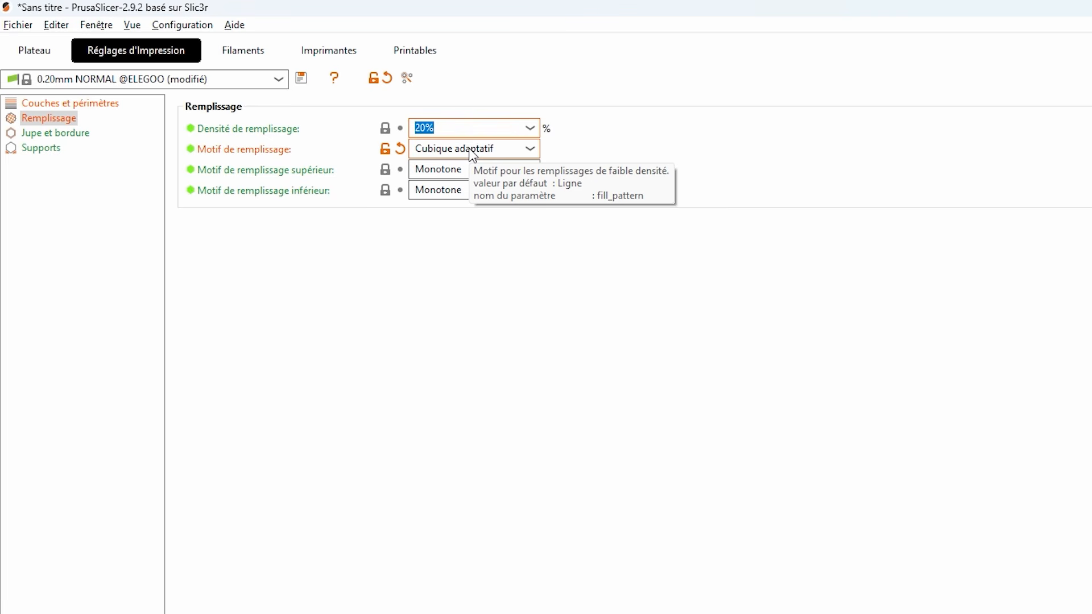
pyautogui.write('15')
pyautogui.press('Tab')
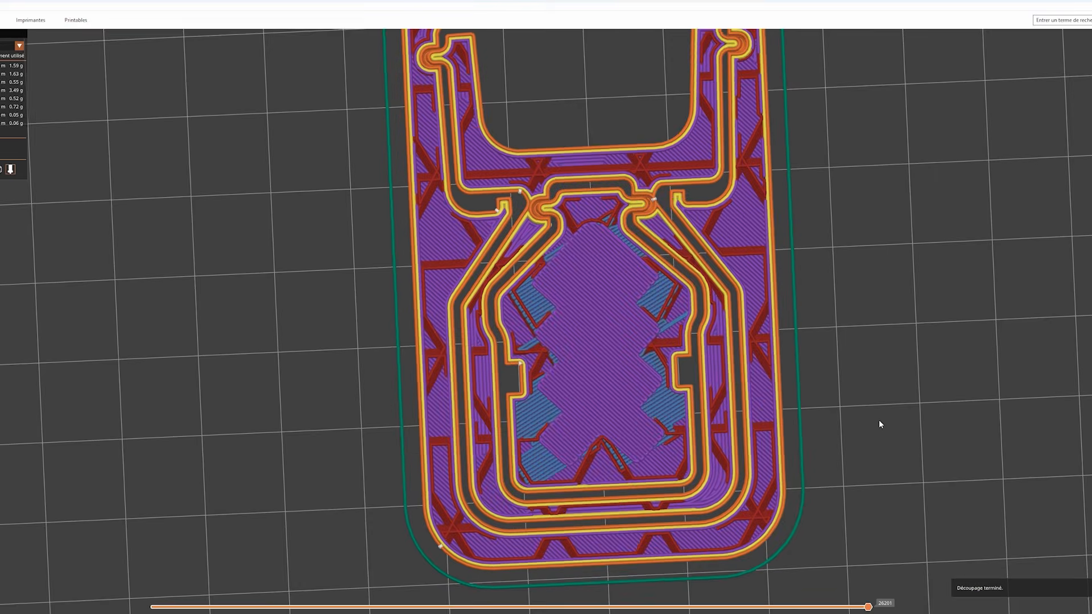
# - Examine the adaptive cubic infill of the sliced support from above and at an angle
pyautogui.moveTo(879, 420); pyautogui.dragTo(901, 395)
pyautogui.moveTo(835, 395); pyautogui.dragTo(801, 436, button='right')
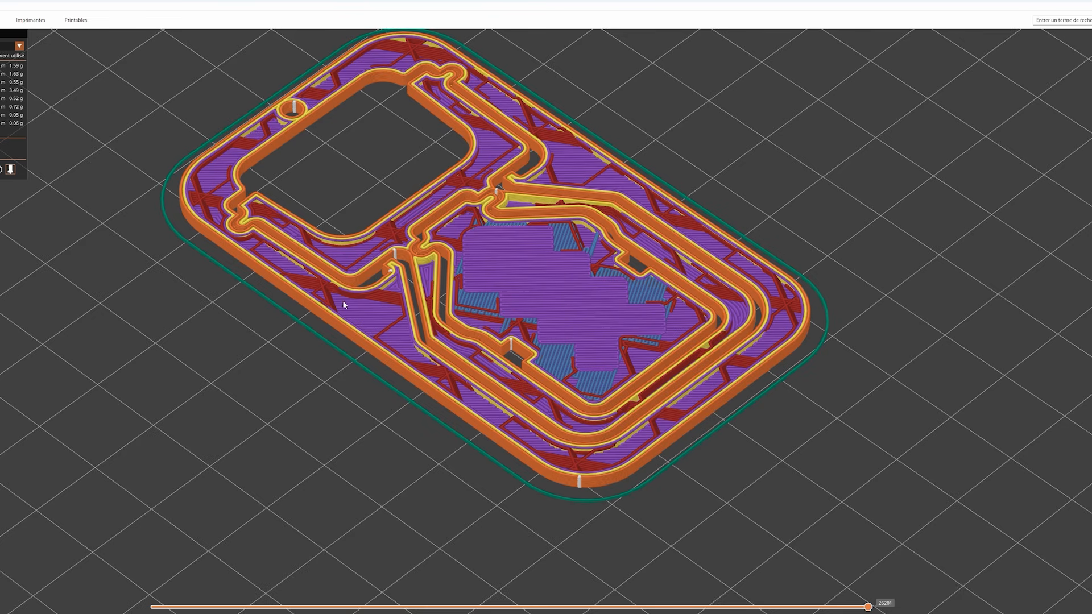
pyautogui.moveTo(614, 320); pyautogui.dragTo(592, 331)
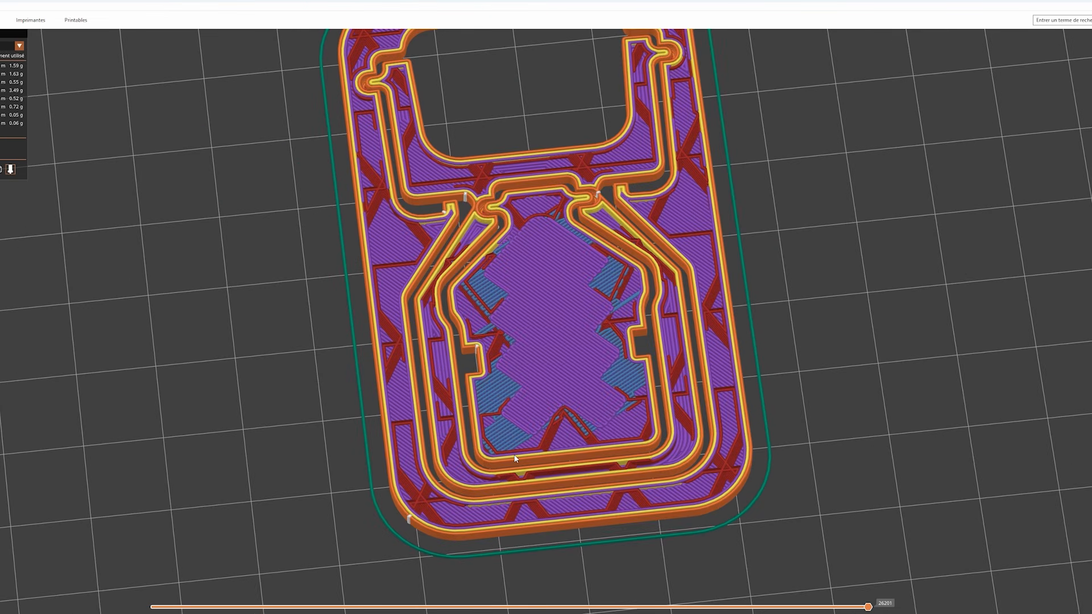
pyautogui.moveTo(541, 384); pyautogui.dragTo(544, 393)
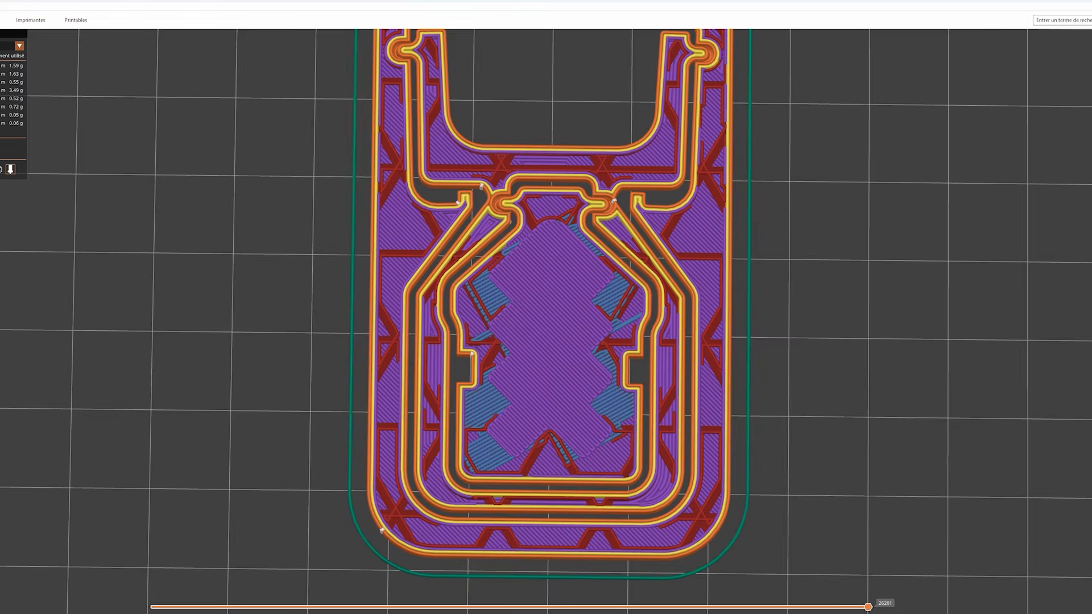
# - Set the infill pattern to Gyroïde and slice the support to preview it
pyautogui.click(146, 66)
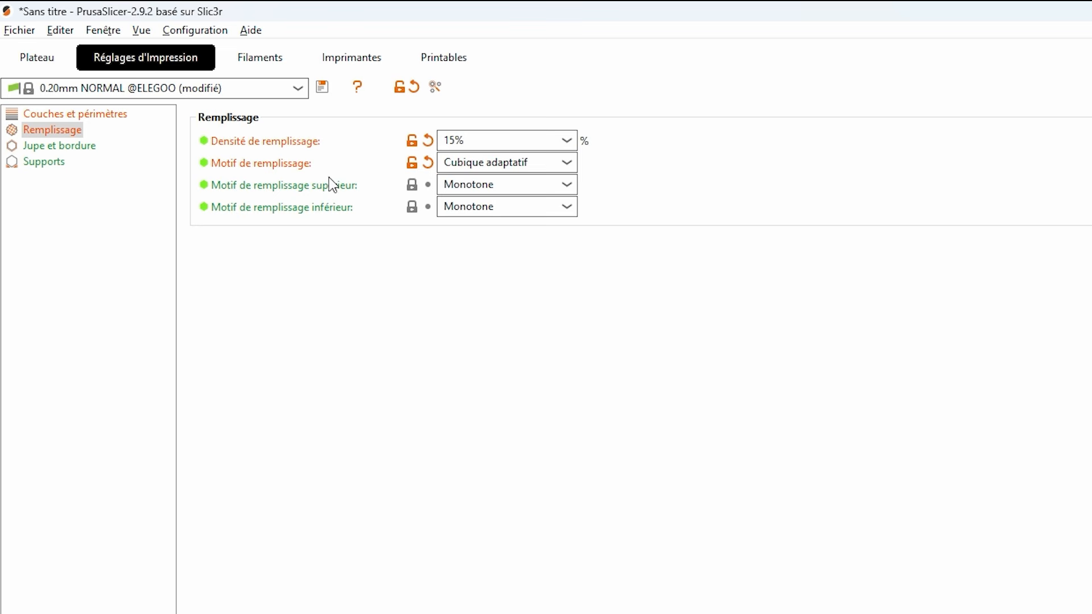
pyautogui.click(486, 166)
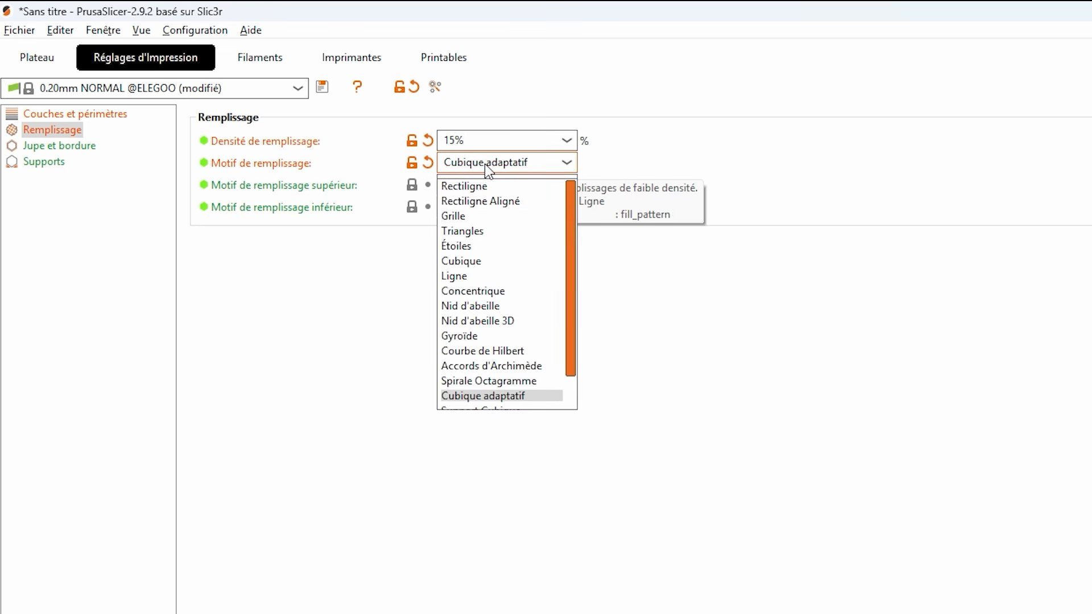
pyautogui.scroll(-1, 516, 333)
pyautogui.click(465, 298)
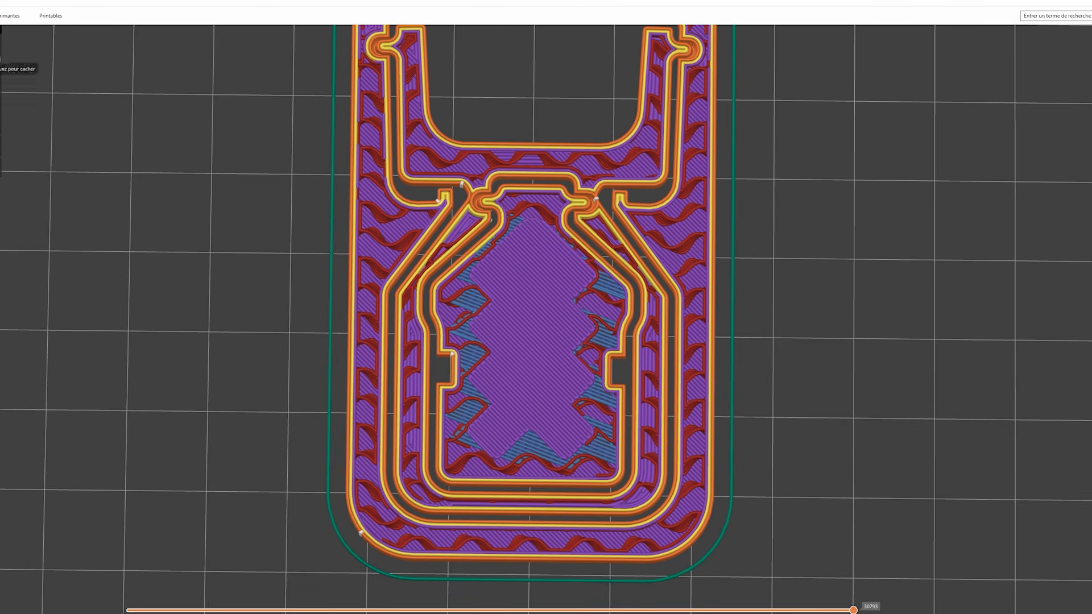
# - Set the infill pattern to Nid d'abeille 3D and slice the support to preview it
pyautogui.click(124, 60)
pyautogui.click(481, 164)
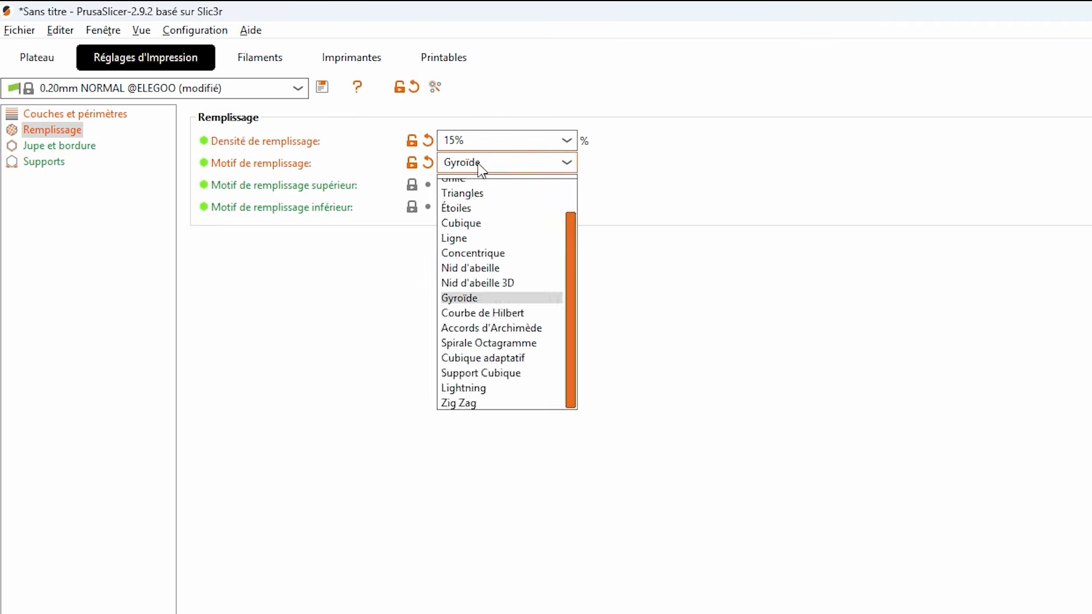
pyautogui.click(494, 287)
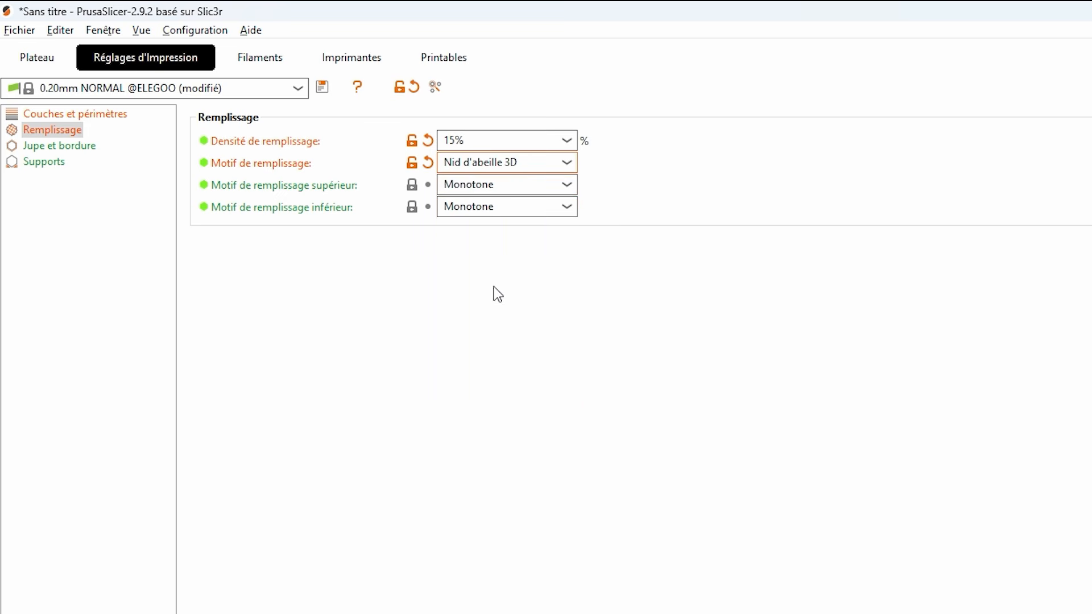
pyautogui.click(63, 59)
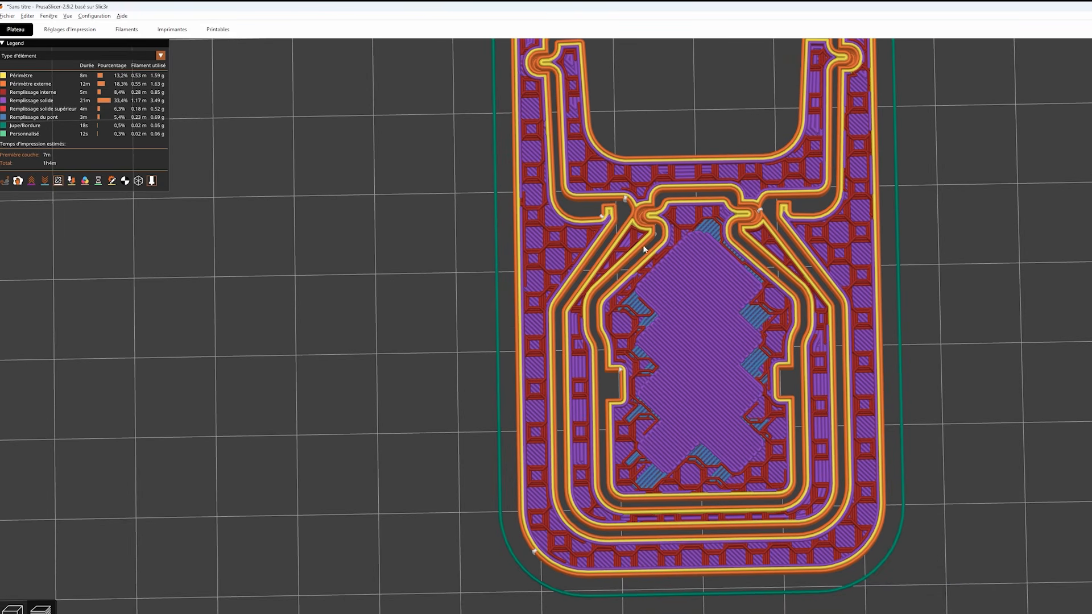
# - Set the infill pattern to Lightning and inspect the sliced support's interior from above and at an angle
pyautogui.click(72, 30)
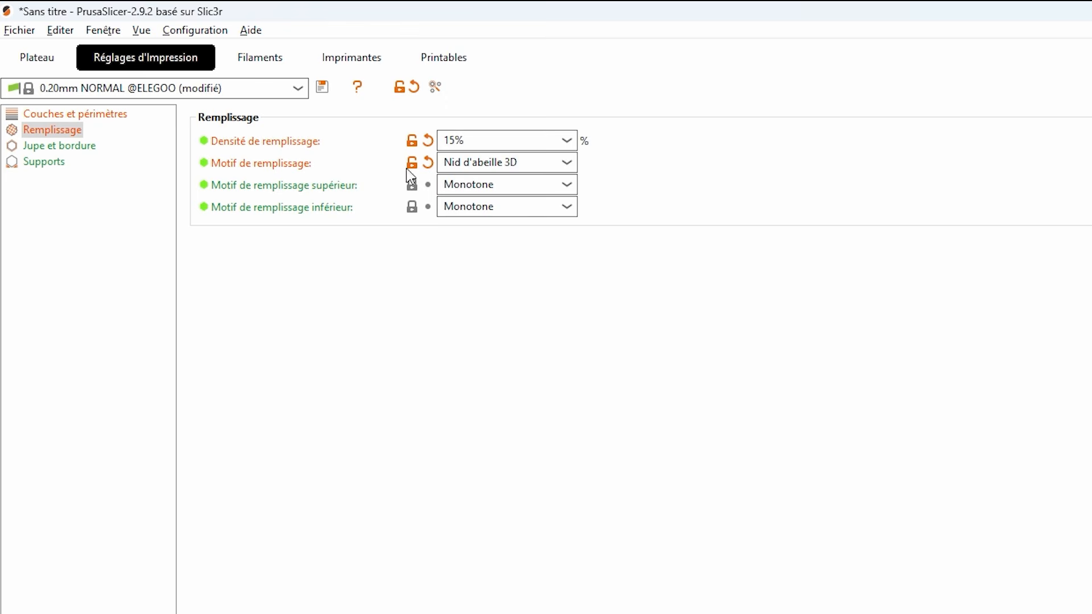
pyautogui.click(463, 170)
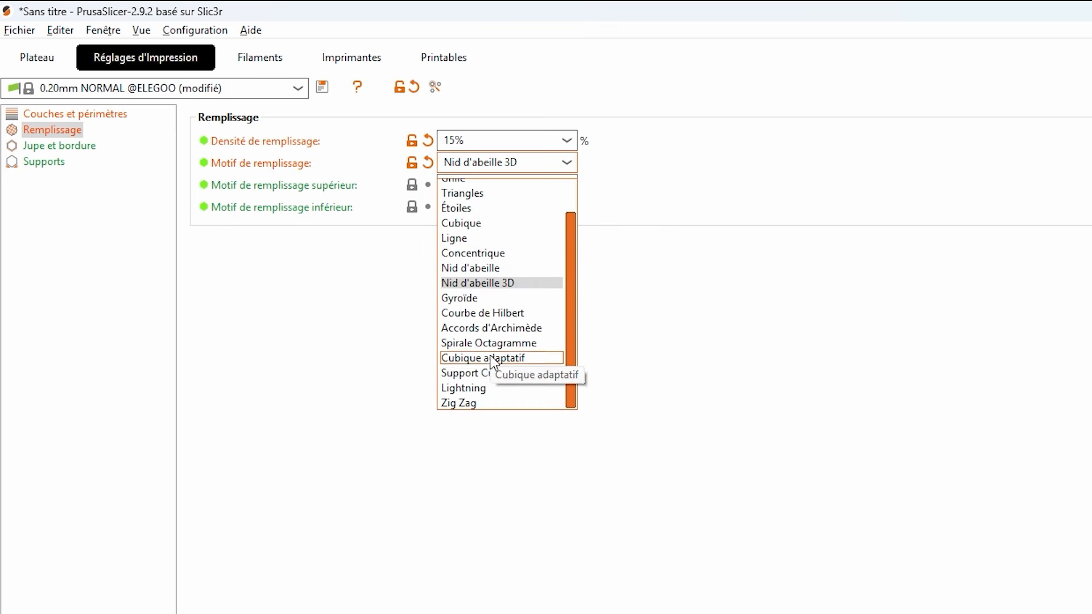
pyautogui.click(476, 391)
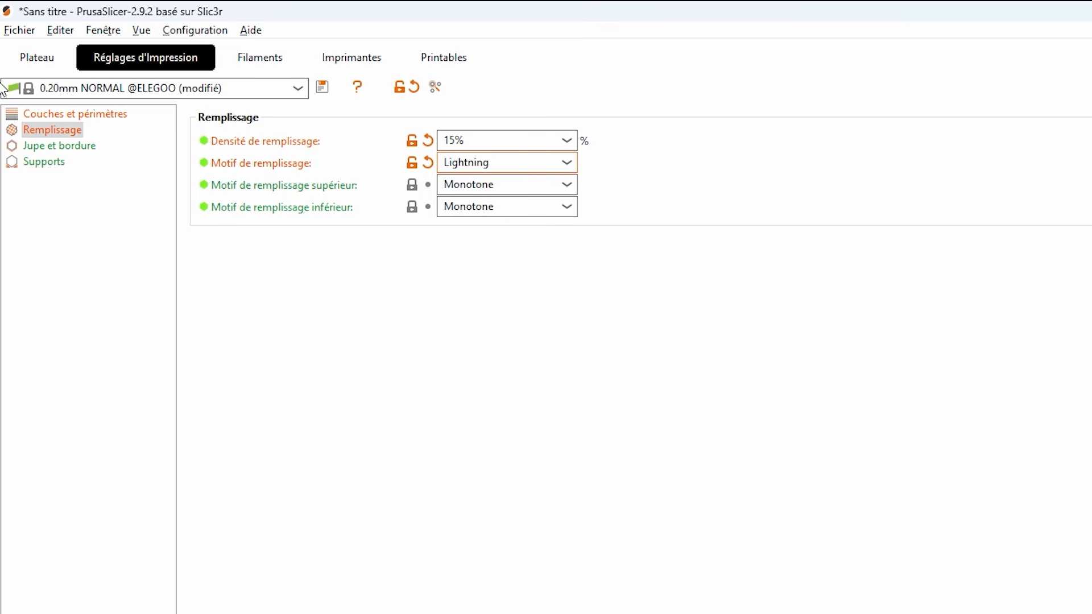
pyautogui.click(37, 57)
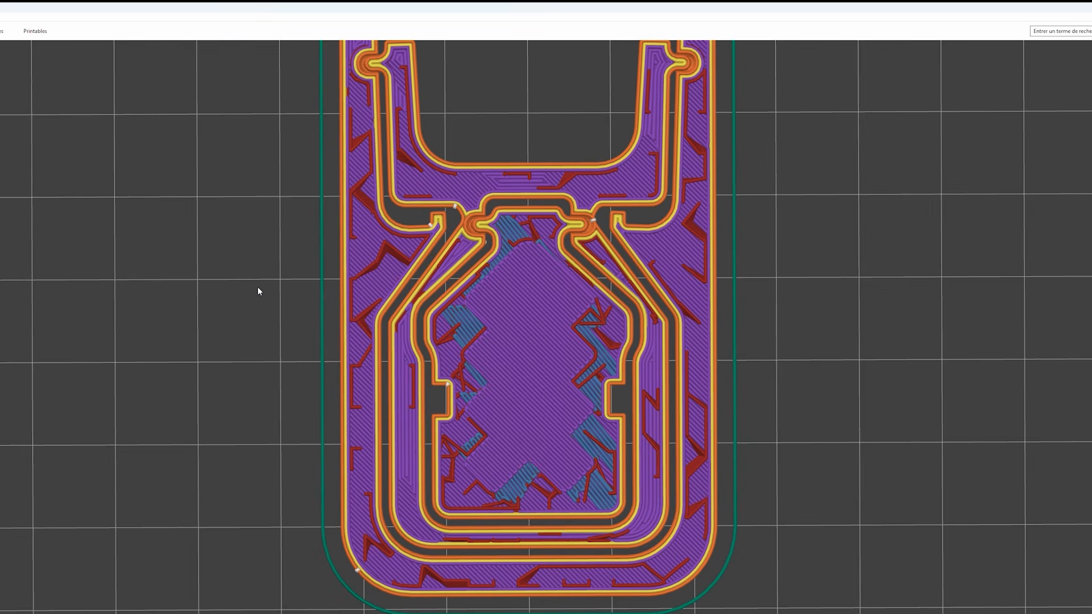
pyautogui.moveTo(257, 290); pyautogui.dragTo(485, 401)
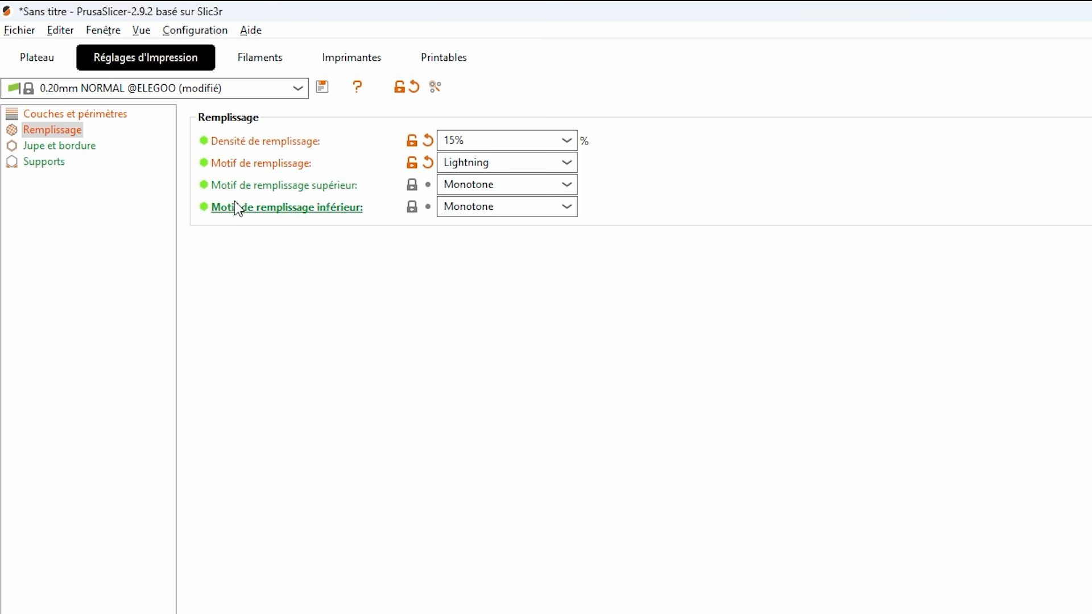
# - Review the top and bottom infill pattern settings, the support's top surface, and the options offered for Motif de remplissage supérieur
pyautogui.moveTo(243, 194)
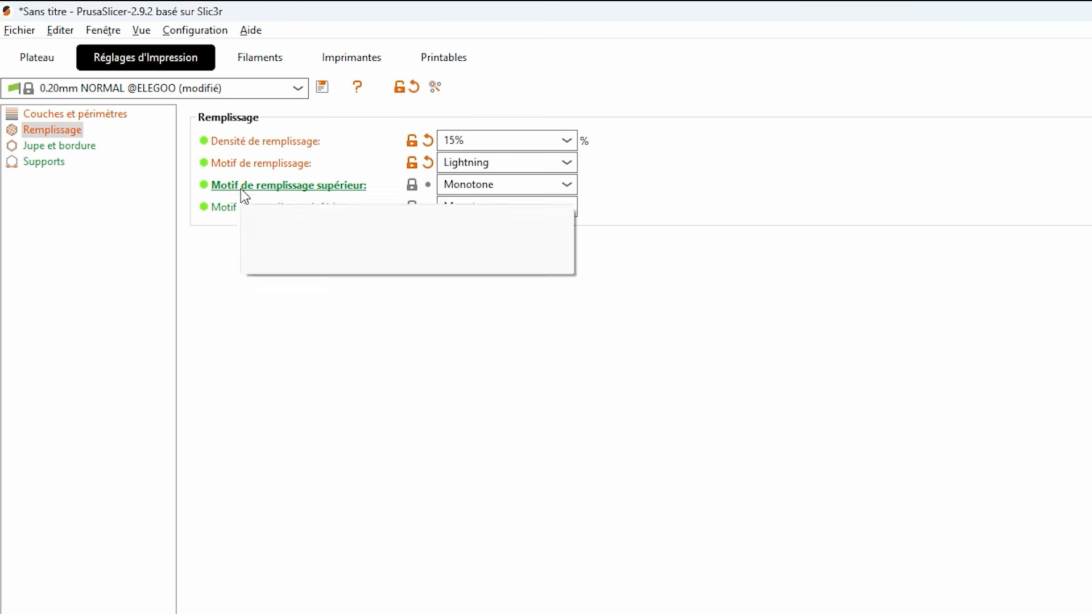
pyautogui.moveTo(328, 210)
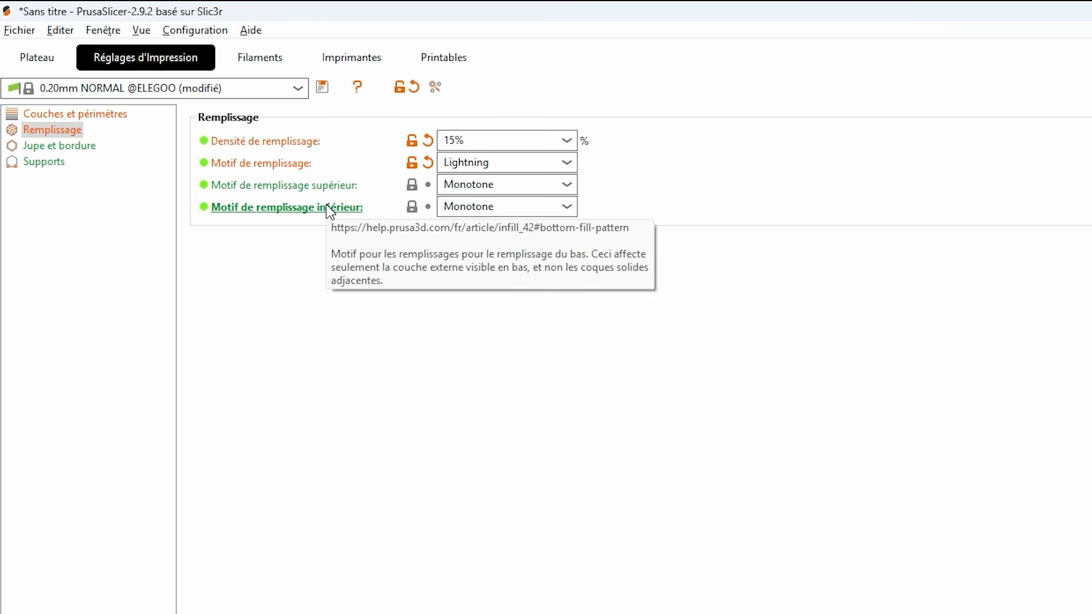
pyautogui.moveTo(490, 192)
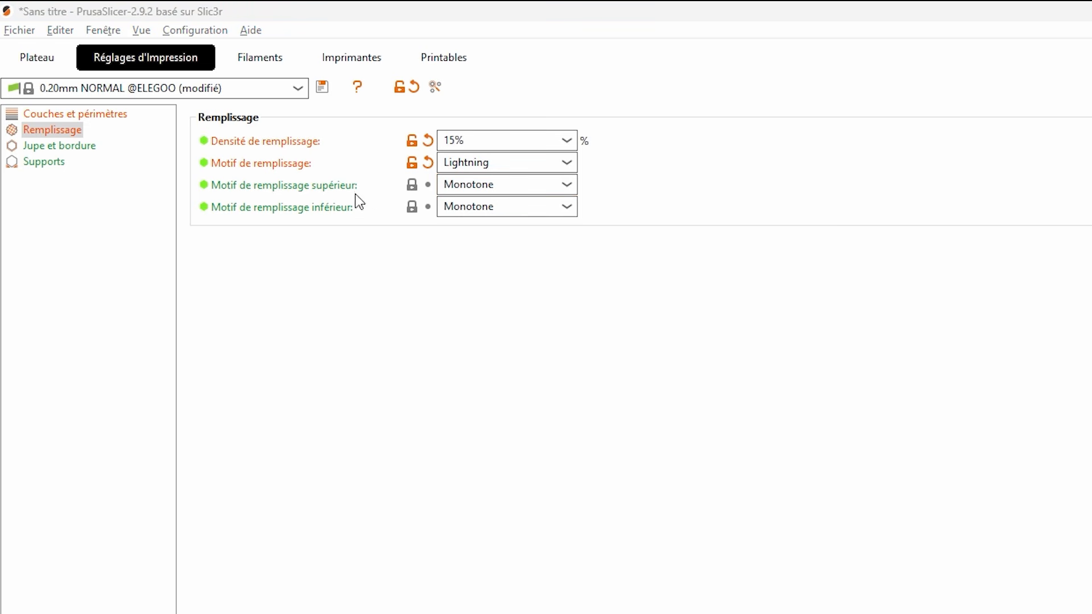
pyautogui.click(50, 66)
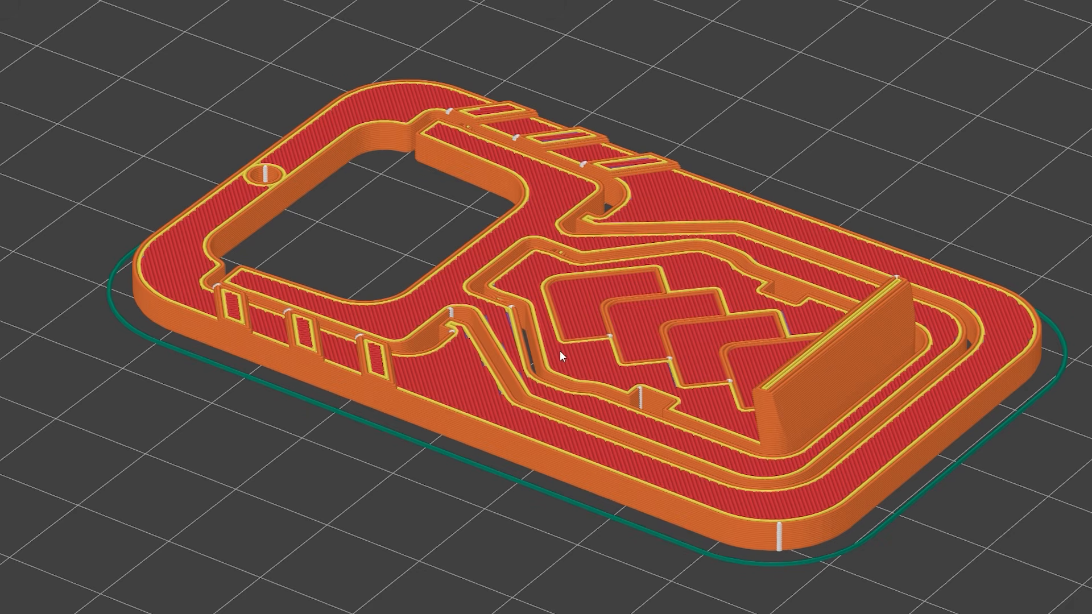
pyautogui.moveTo(629, 383); pyautogui.dragTo(578, 409)
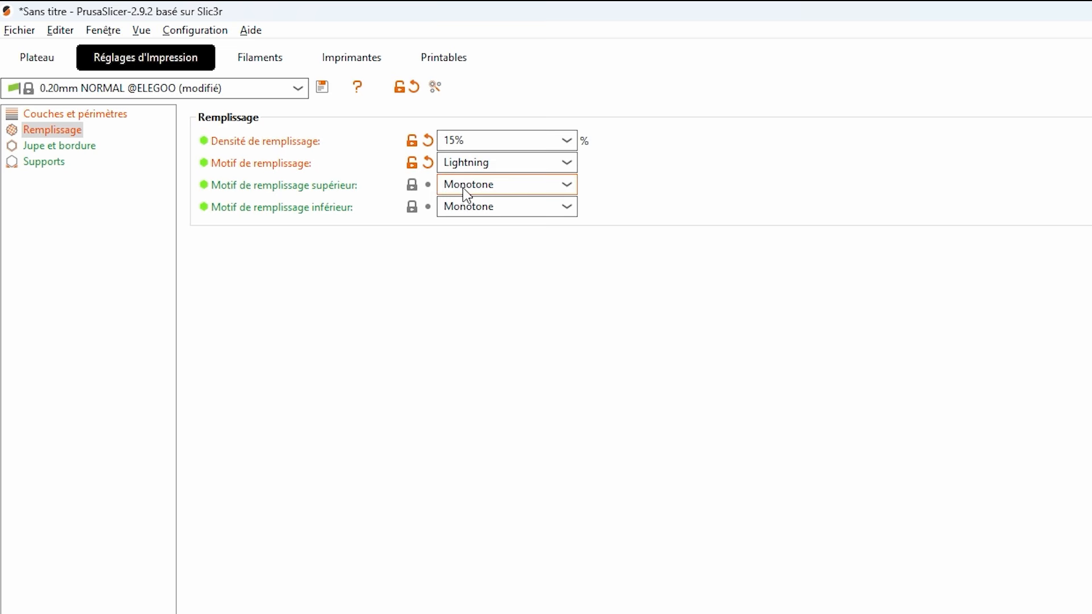
pyautogui.moveTo(483, 193)
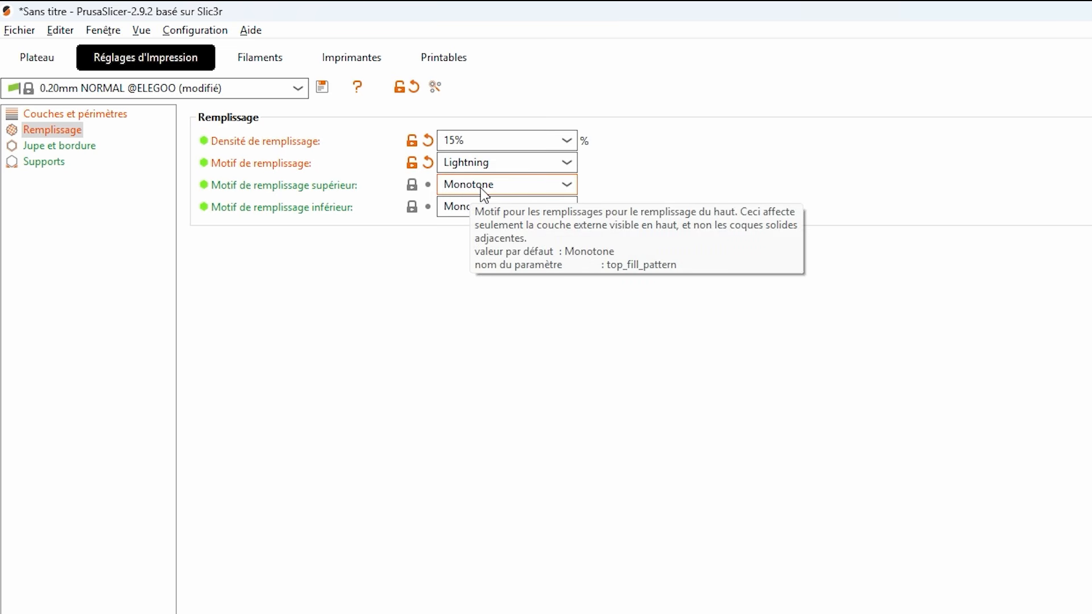
pyautogui.click(481, 190)
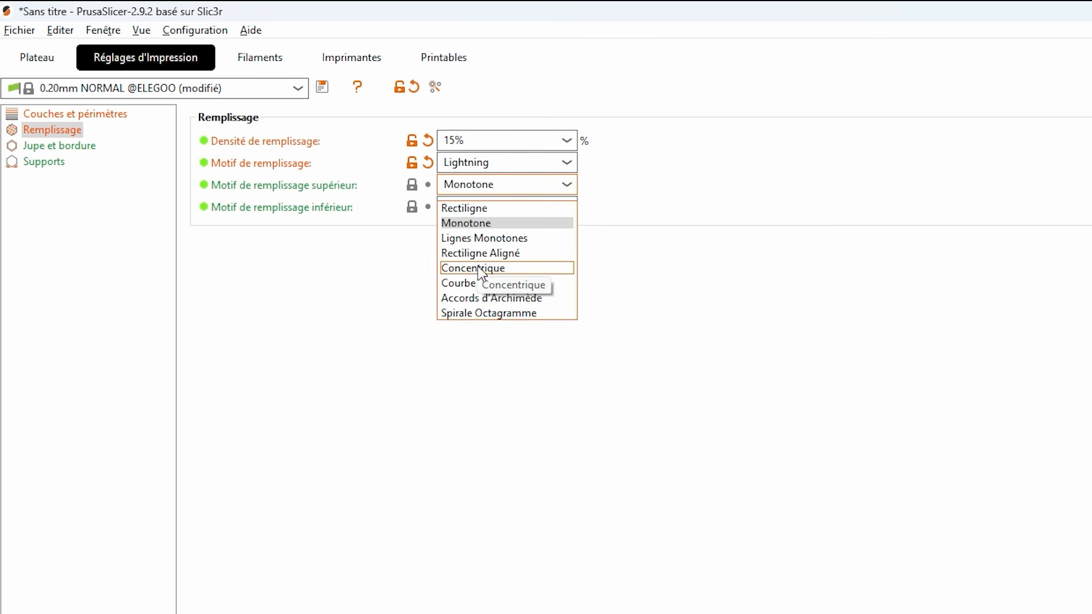
pyautogui.click(477, 187)
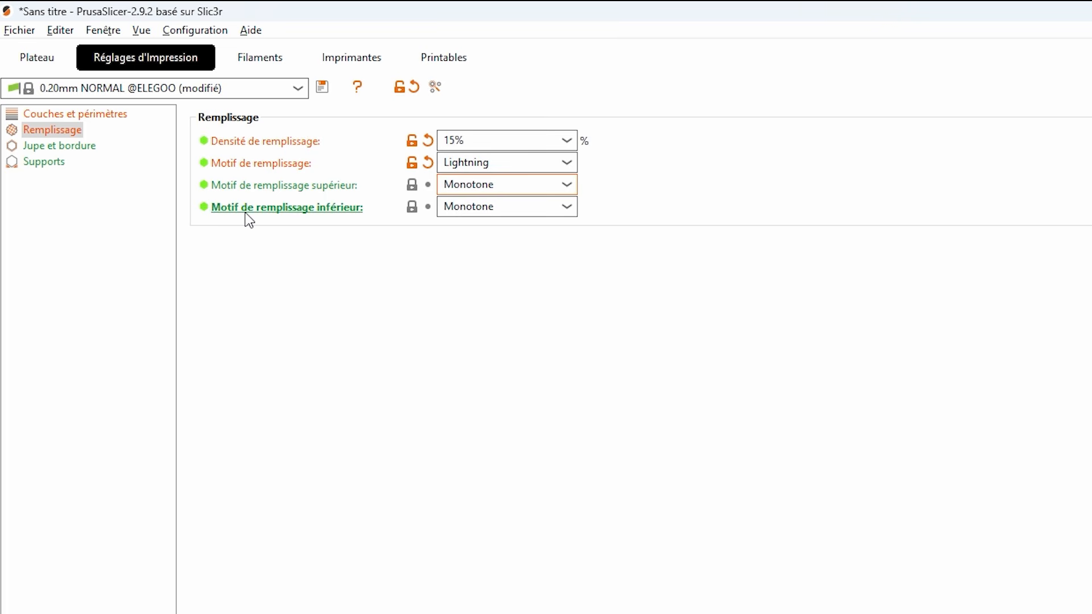
# - Set the bottom infill pattern (Motif de remplissage inférieur) to Concentrique and view the sliced support at an angle
pyautogui.click(454, 218)
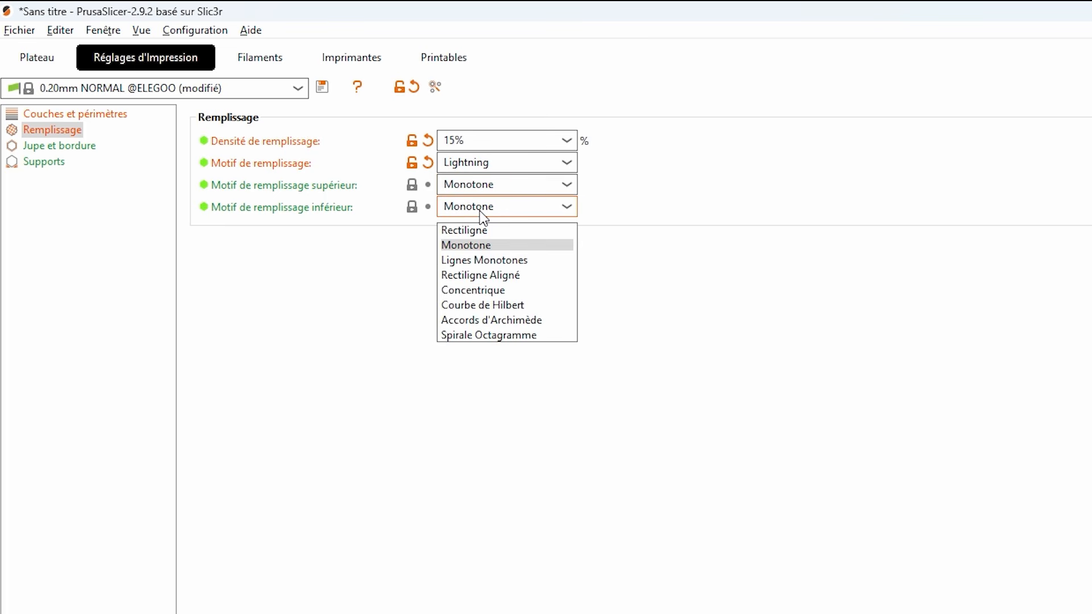
pyautogui.click(481, 289)
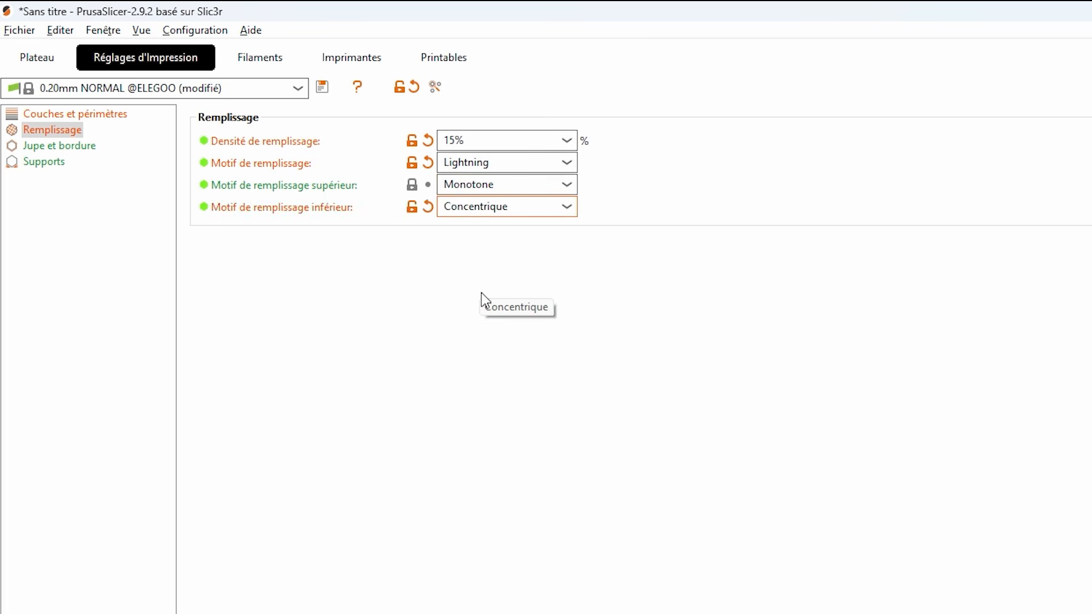
pyautogui.click(47, 64)
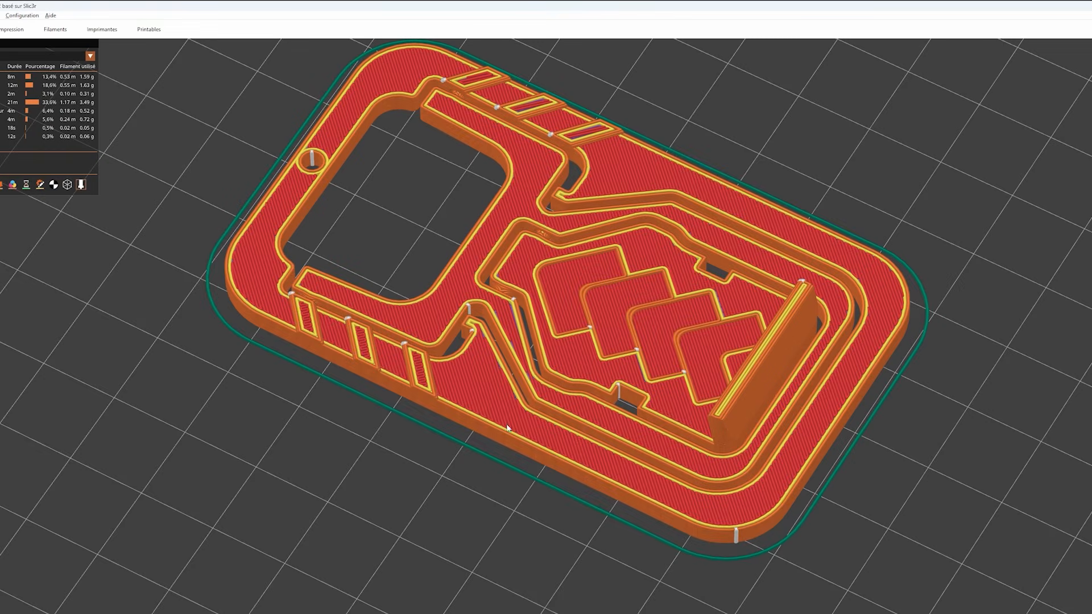
pyautogui.moveTo(572, 499); pyautogui.dragTo(571, 354)
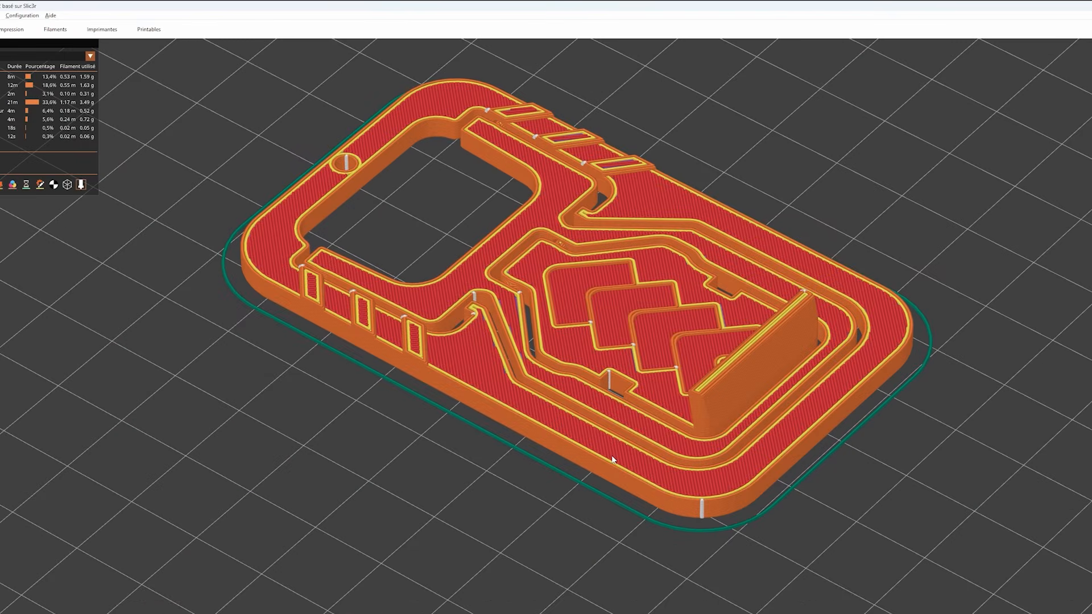
pyautogui.scroll(-5, 677, 394)
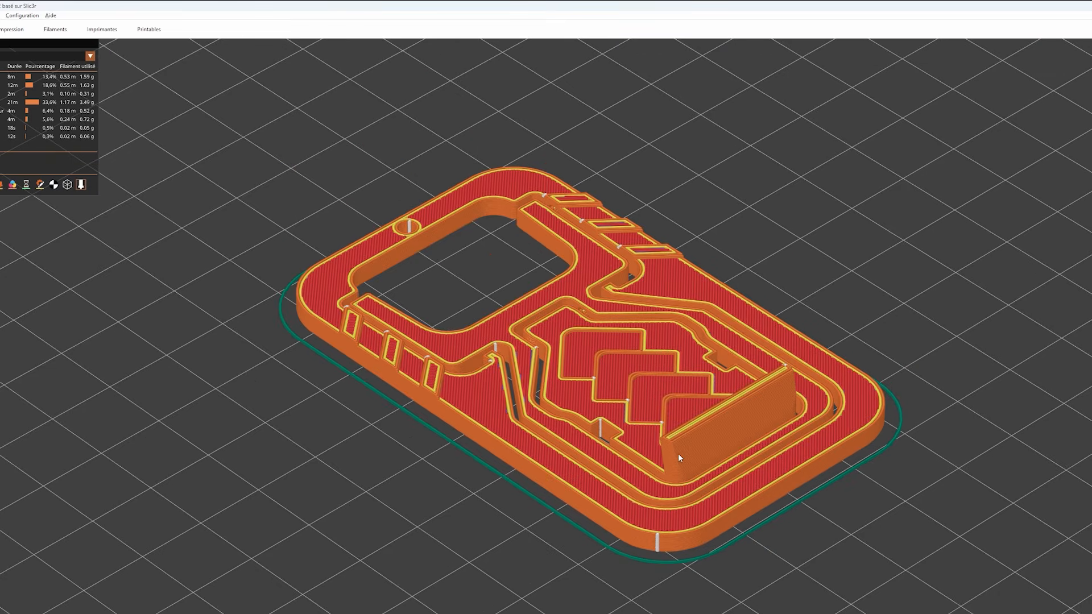
pyautogui.moveTo(677, 452); pyautogui.dragTo(677, 450)
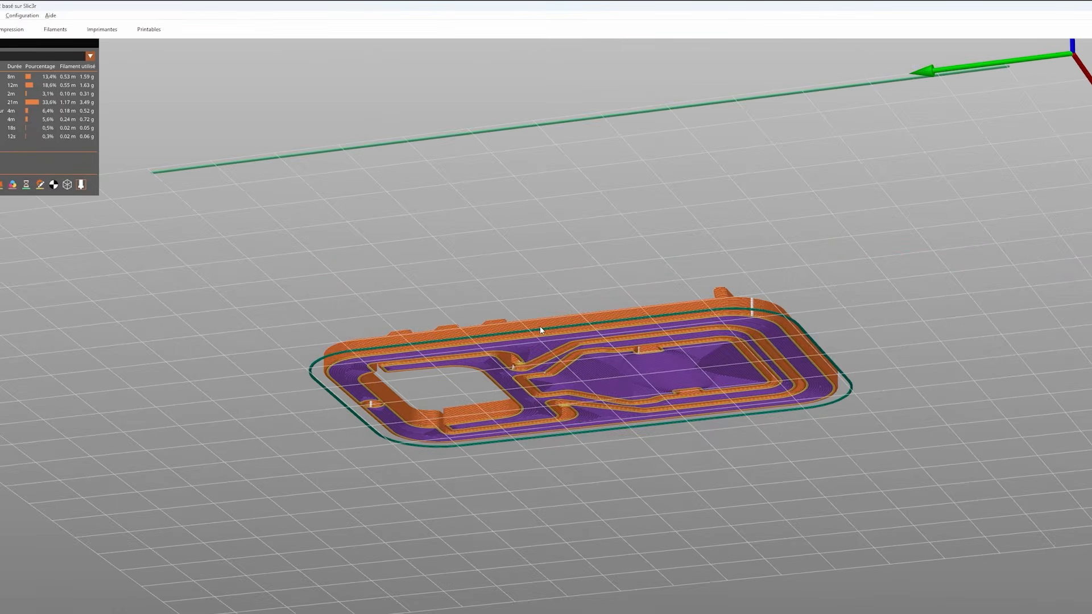
pyautogui.moveTo(540, 326); pyautogui.dragTo(530, 353)
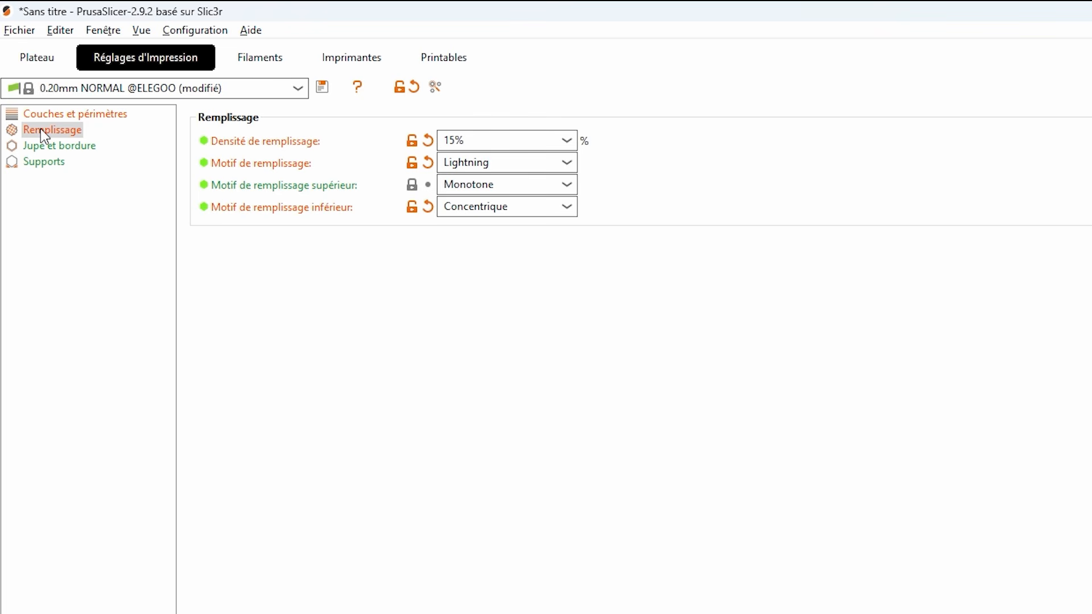
# - Review the Jupe et bordure settings and examine the skirt line around the sliced support up close
pyautogui.click(47, 146)
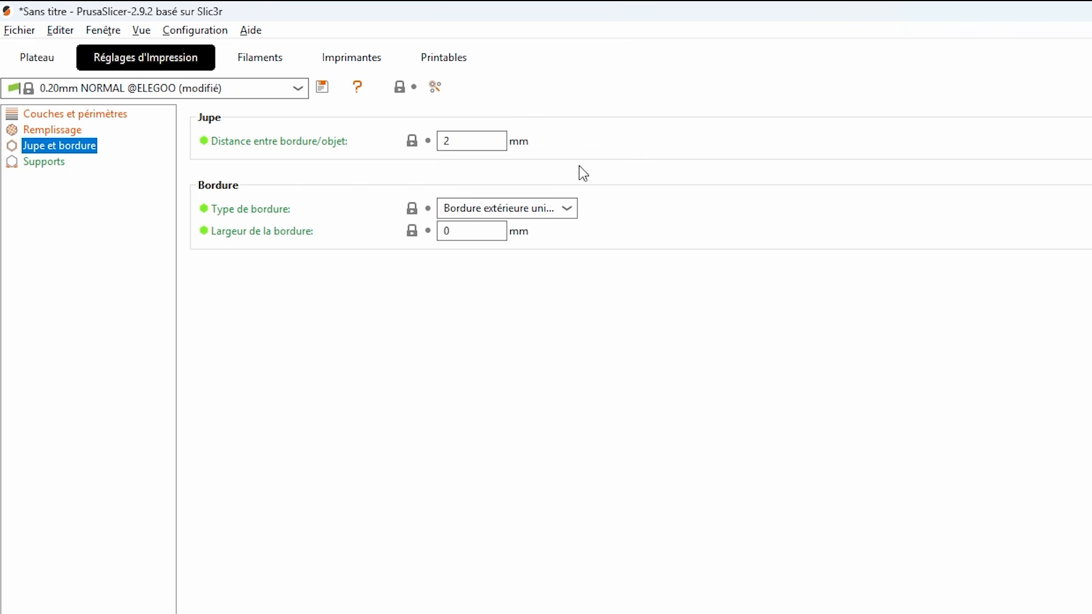
pyautogui.click(56, 60)
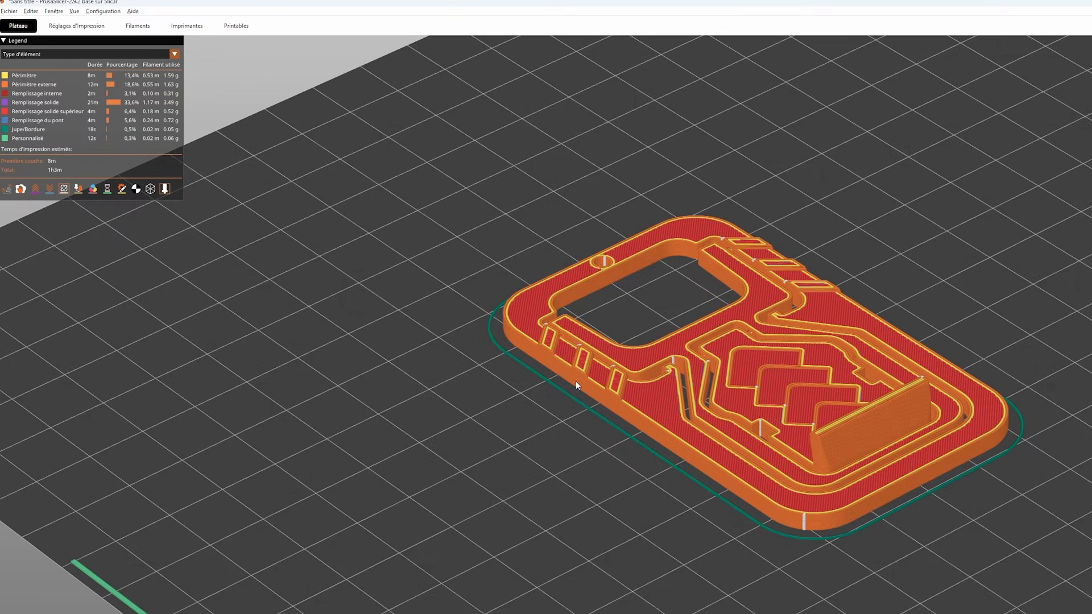
pyautogui.scroll(3, 599, 452)
pyautogui.moveTo(600, 452); pyautogui.dragTo(555, 367, button='middle')
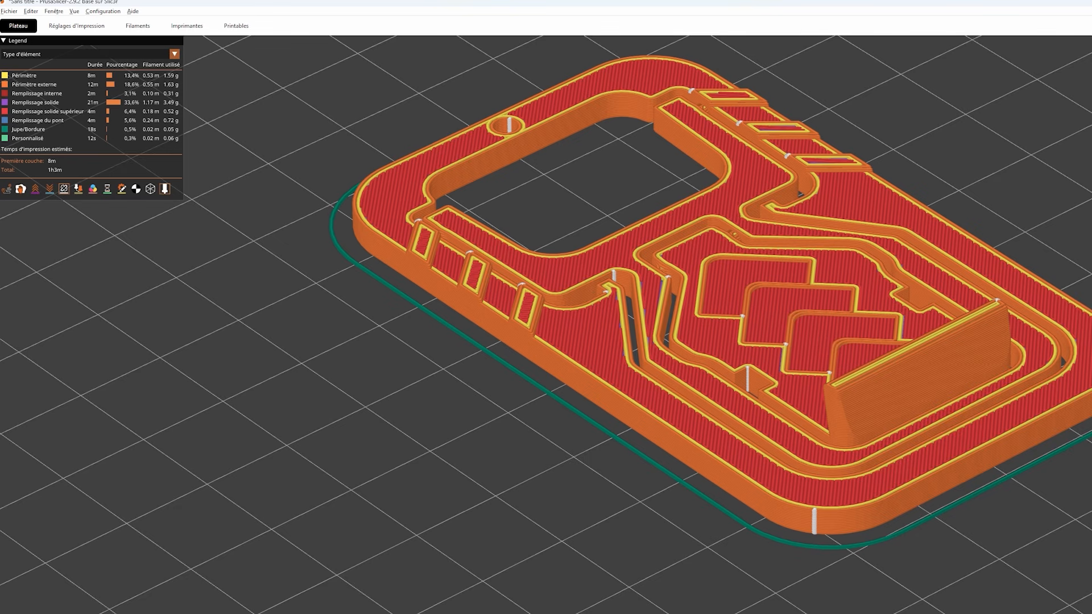
pyautogui.scroll(8, 836, 456)
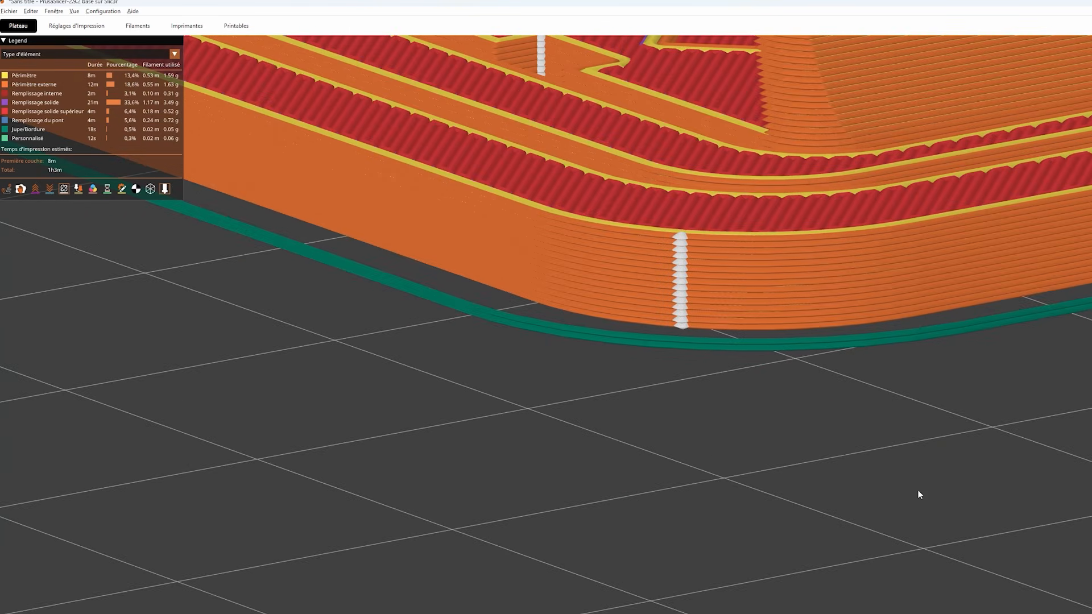
pyautogui.scroll(-5, 768, 347)
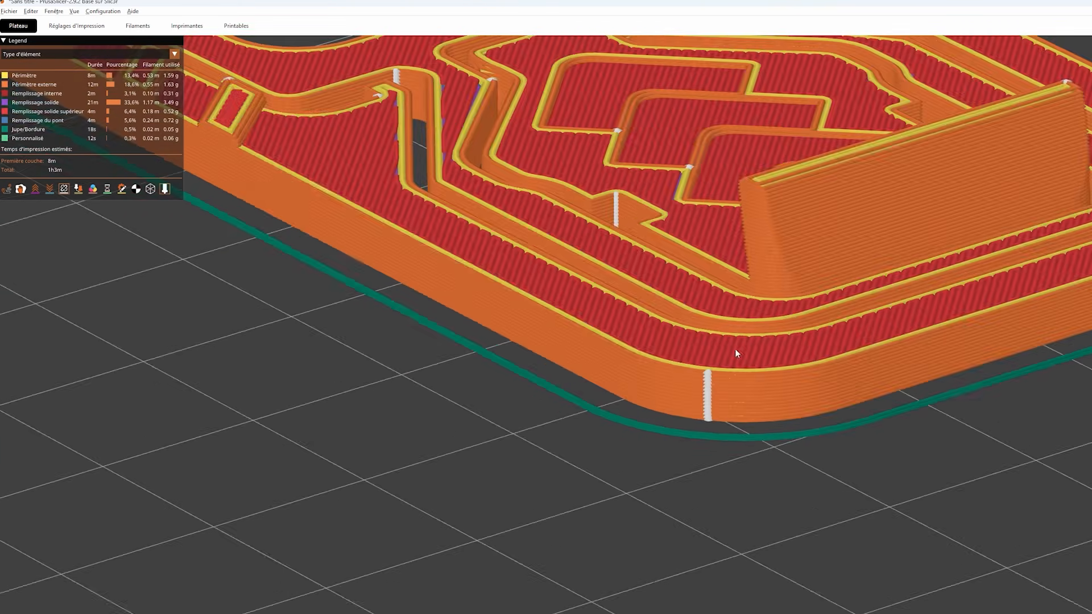
pyautogui.click(60, 26)
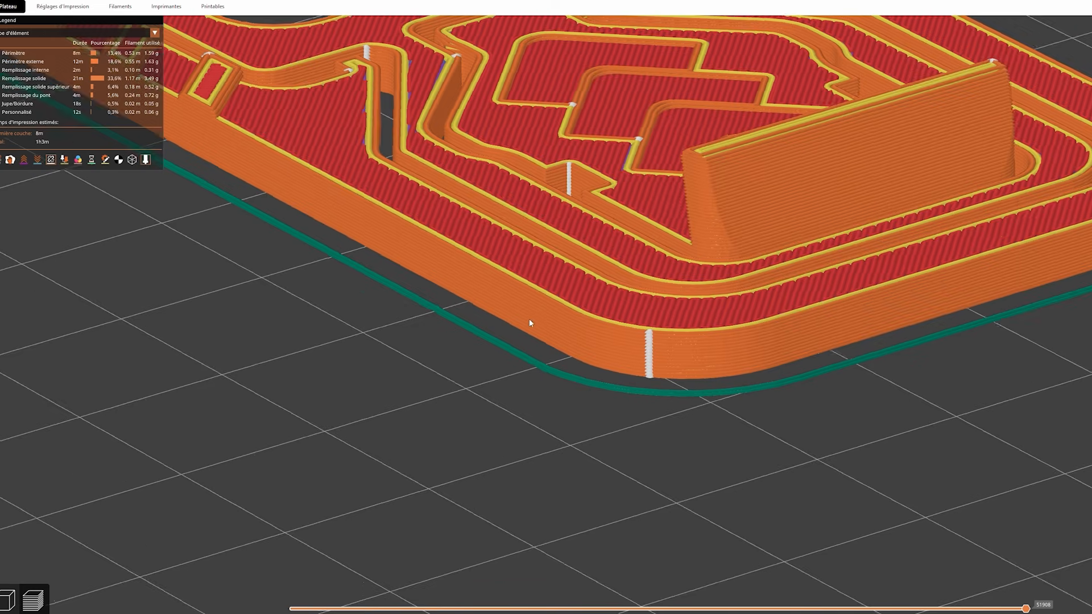
pyautogui.moveTo(529, 321); pyautogui.dragTo(414, 369)
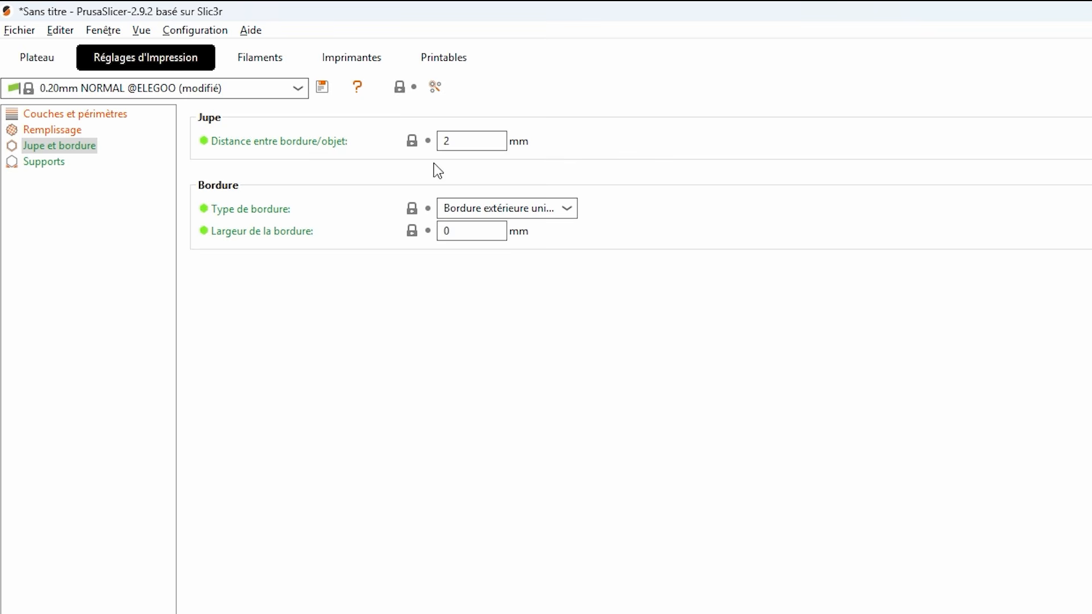
# - Review the skirt distance and brim type (Type de bordure) options, and examine the sliced support's outer and inner contours
pyautogui.click(469, 143)
pyautogui.moveTo(469, 143); pyautogui.dragTo(372, 159)
pyautogui.click(552, 213)
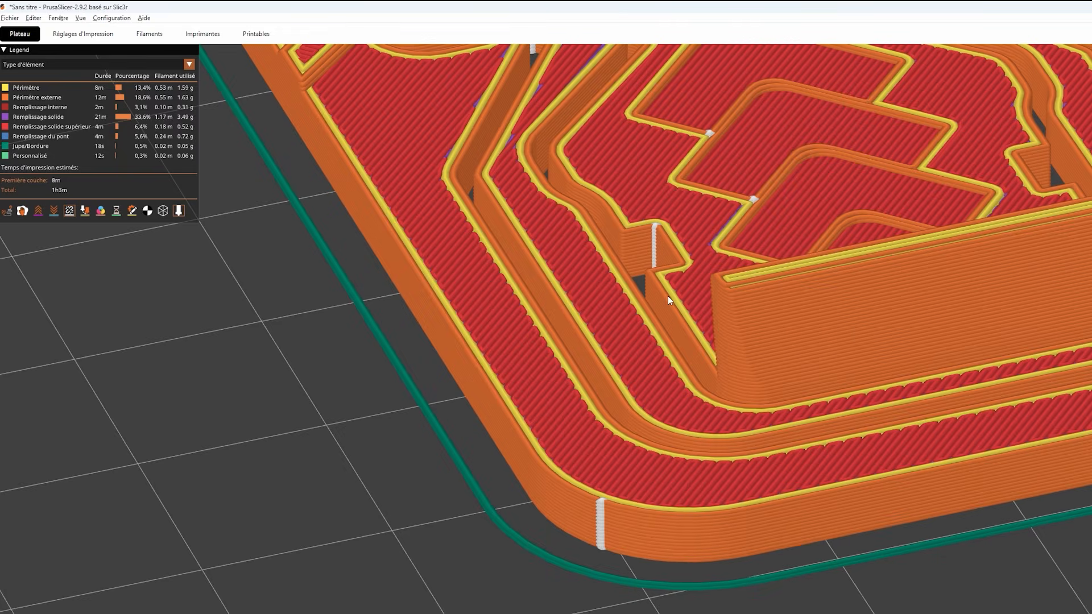
pyautogui.scroll(-3, 672, 309)
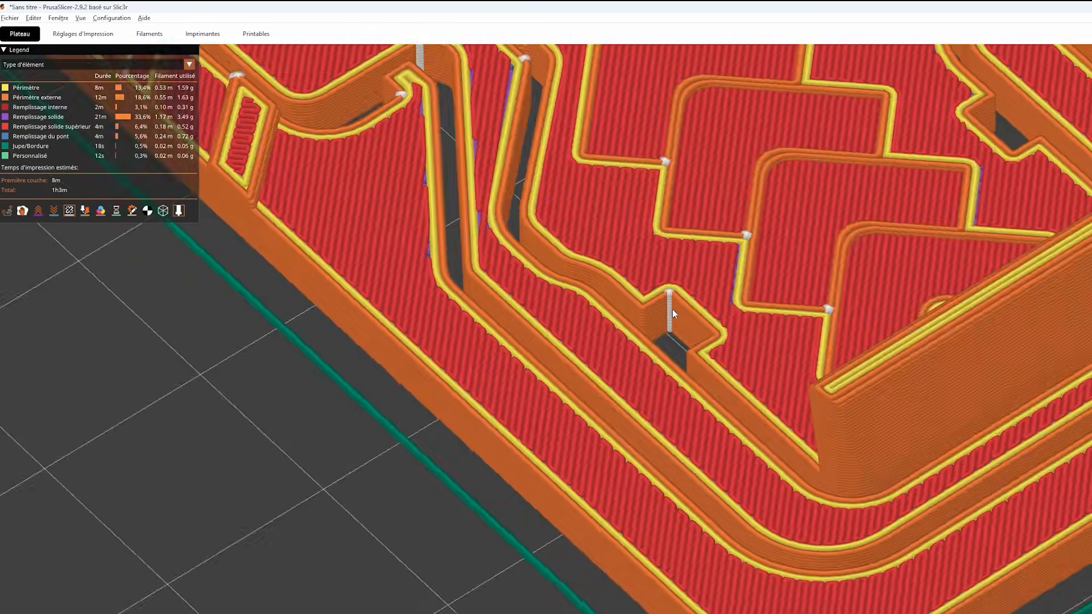
pyautogui.scroll(-4, 896, 428)
pyautogui.scroll(2, 765, 357)
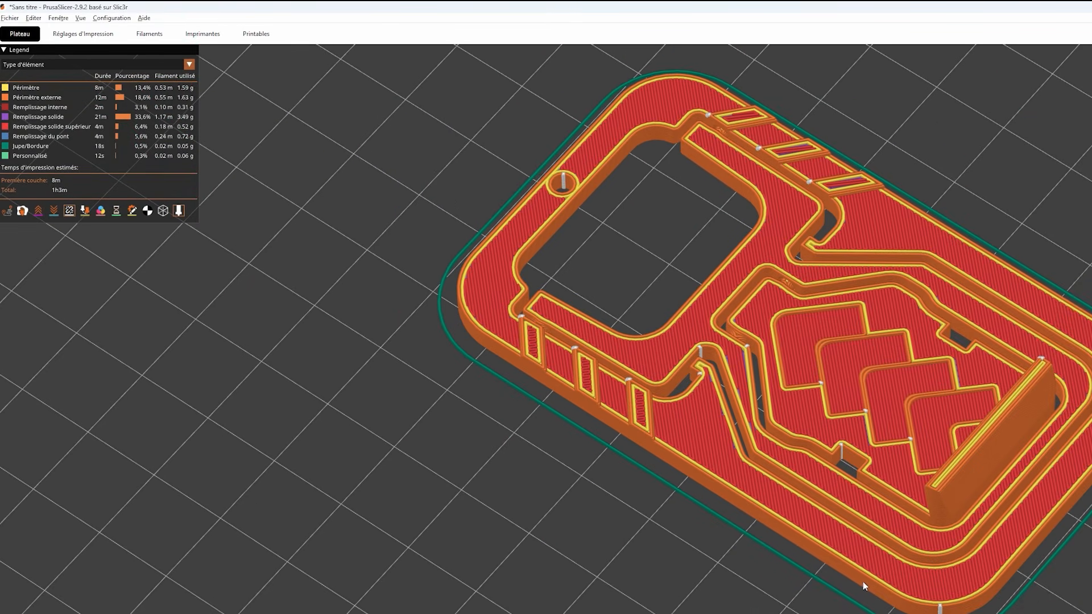
pyautogui.moveTo(725, 332); pyautogui.dragTo(715, 343)
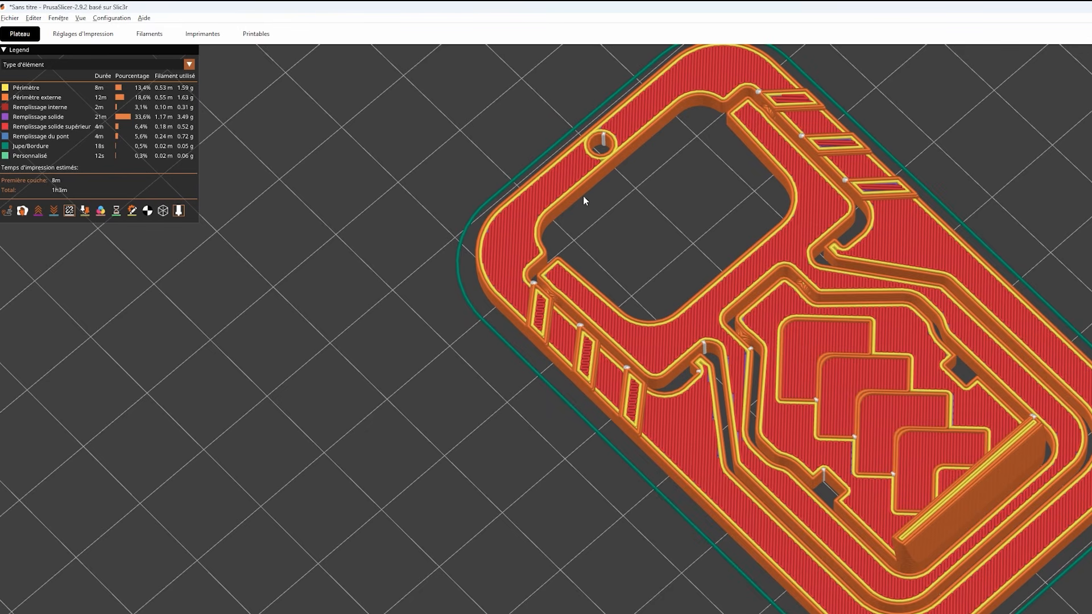
pyautogui.moveTo(443, 293)
pyautogui.mouseDown()
pyautogui.moveTo(483, 283)
pyautogui.moveTo(452, 294)
pyautogui.mouseUp()
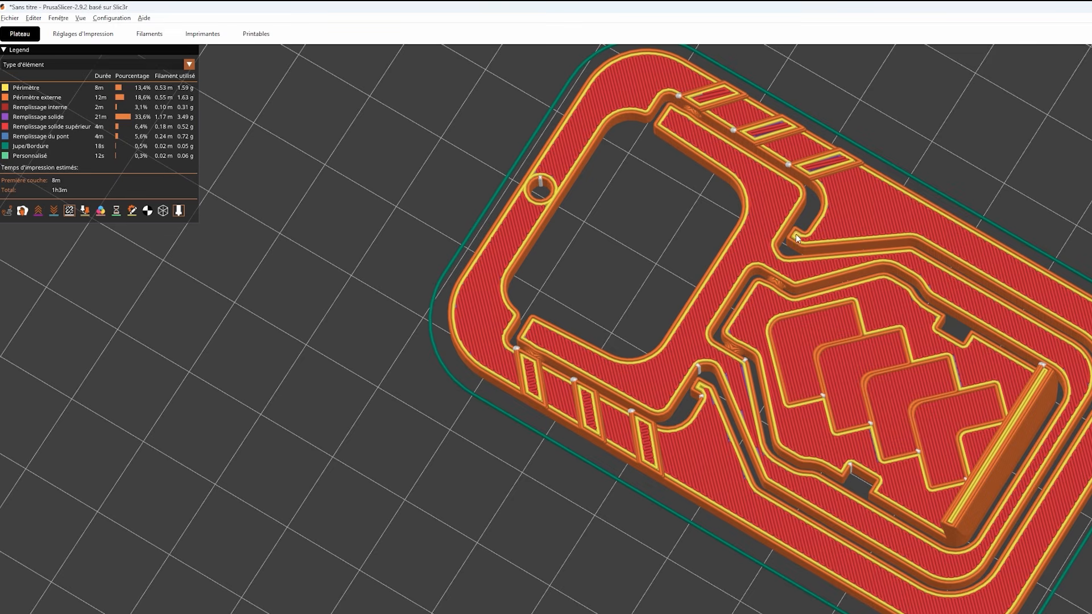
pyautogui.scroll(-5, 293, 165)
# - Check the brim width setting (Largeur de la bordure) and return to the sliced preview of the support
pyautogui.click(83, 33)
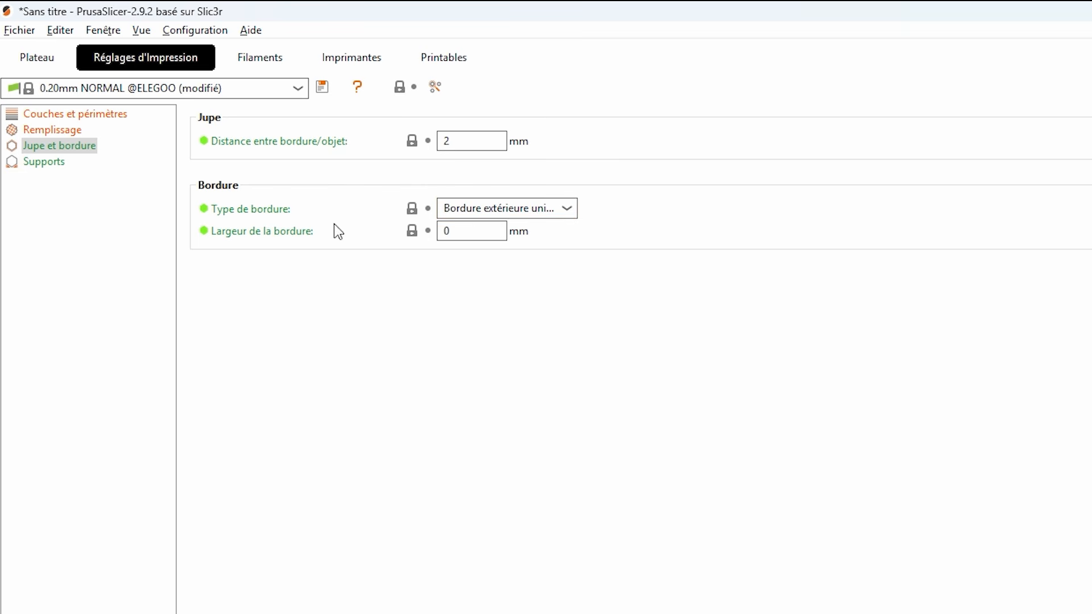
pyautogui.click(476, 235)
pyautogui.click(38, 62)
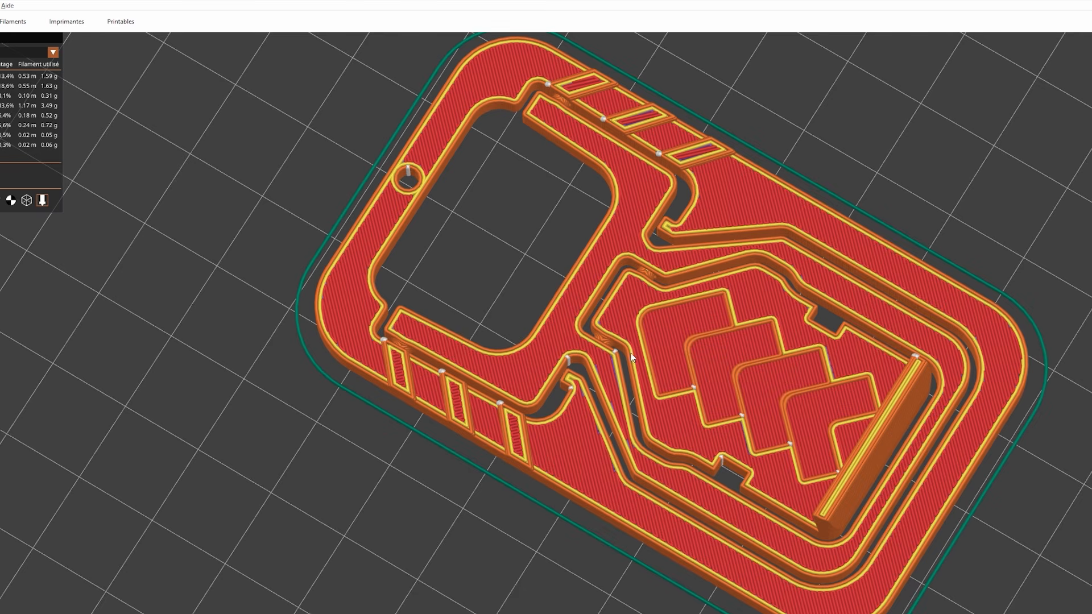
# - Set the brim width (Largeur de la bordure) to 5 mm and leave the print settings
pyautogui.moveTo(323, 366); pyautogui.dragTo(313, 351)
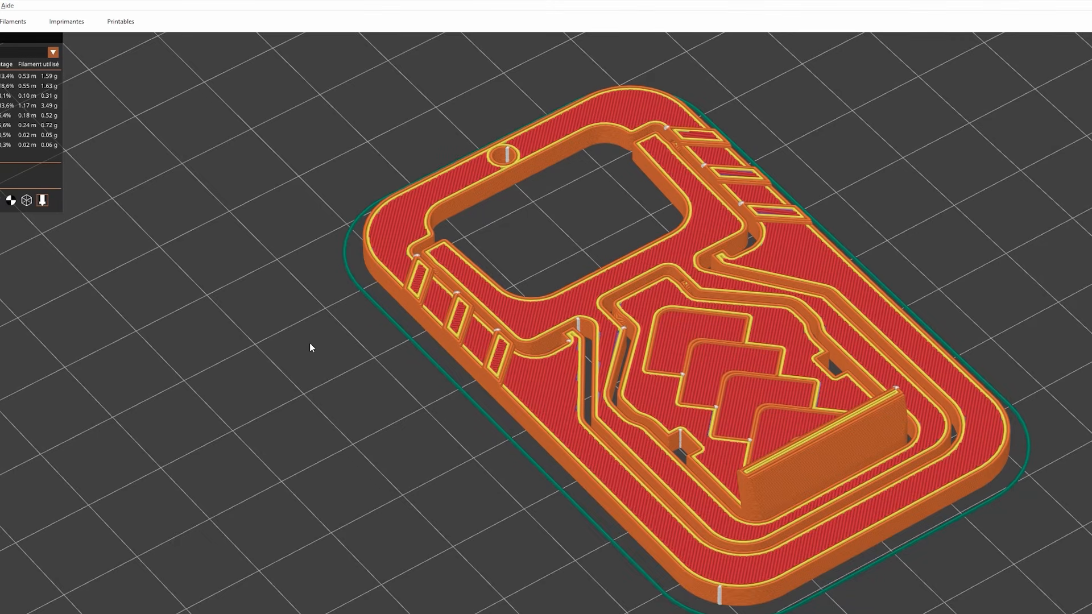
pyautogui.scroll(-6, 380, 326)
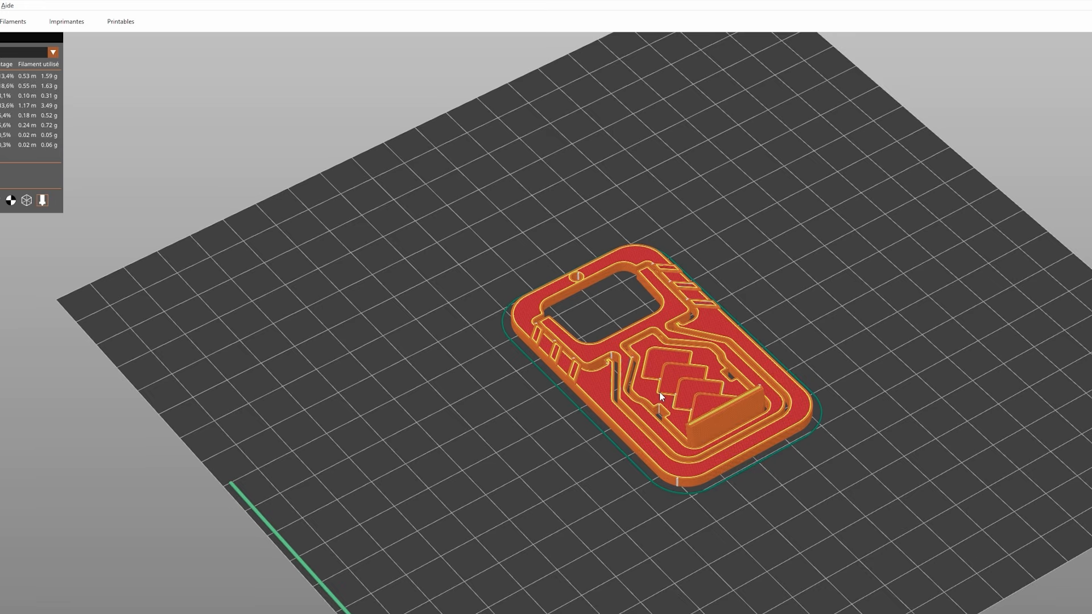
pyautogui.click(179, 60)
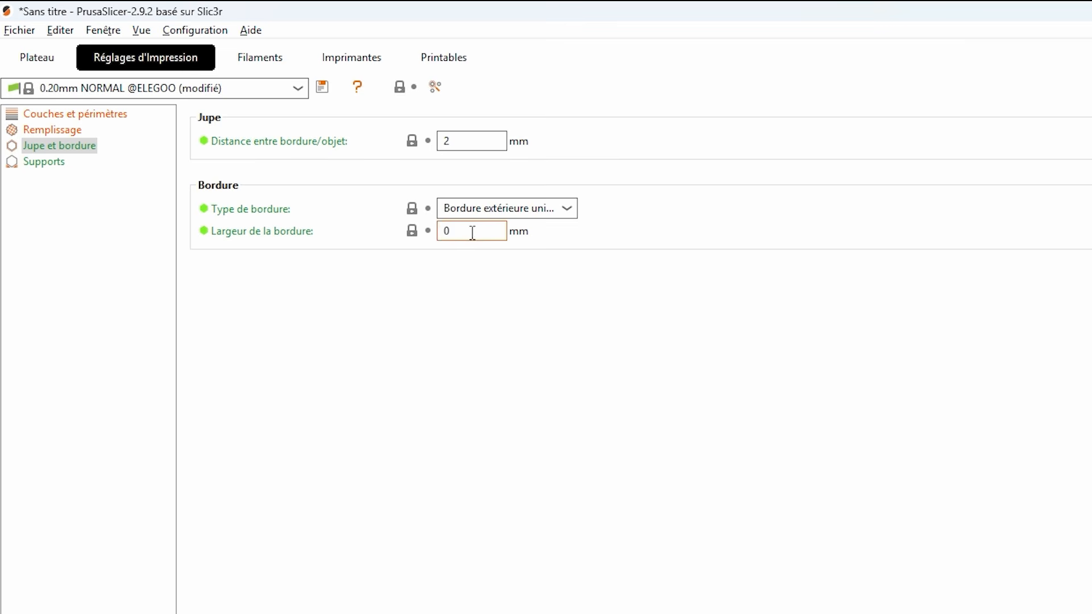
pyautogui.moveTo(472, 233); pyautogui.dragTo(440, 234)
pyautogui.write('5')
pyautogui.click(46, 65)
# - Enable support generation (Générer des supports) and switch the settings mode to show the advanced support options
pyautogui.click(49, 164)
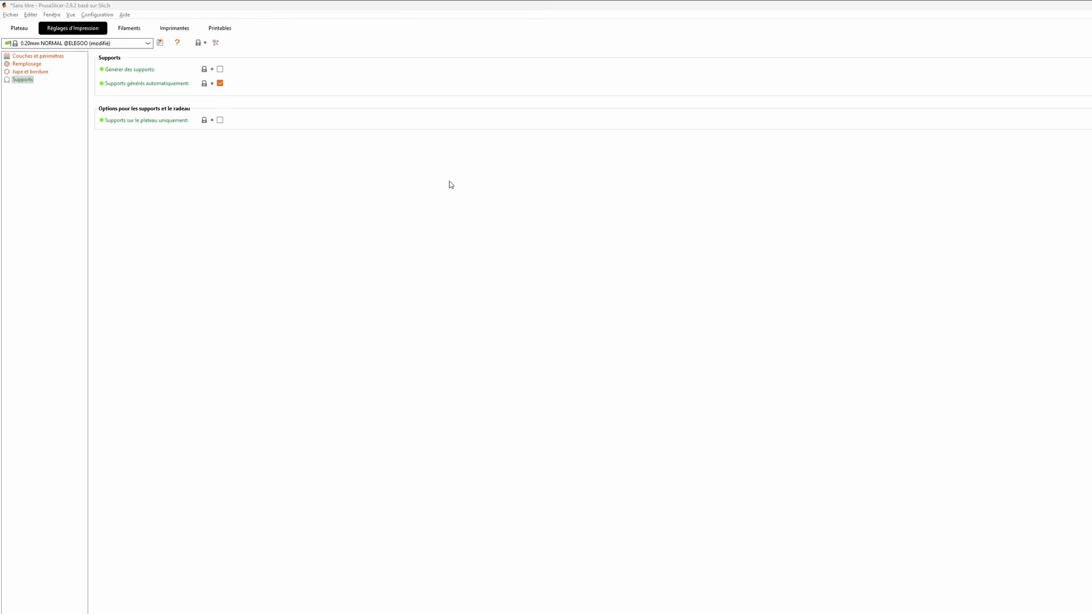
pyautogui.click(222, 72)
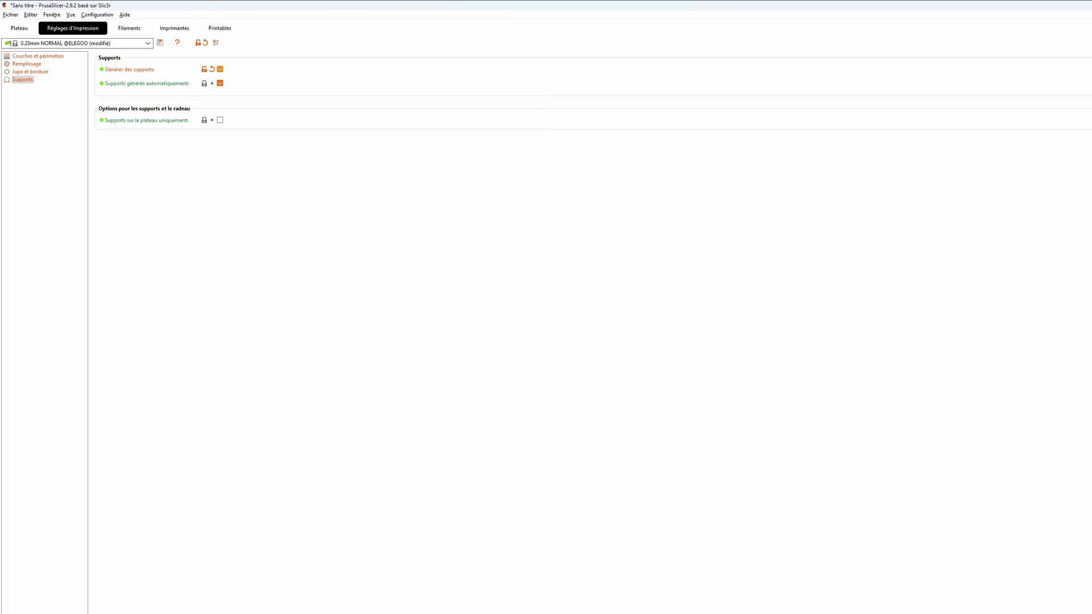
pyautogui.click(1005, 28)
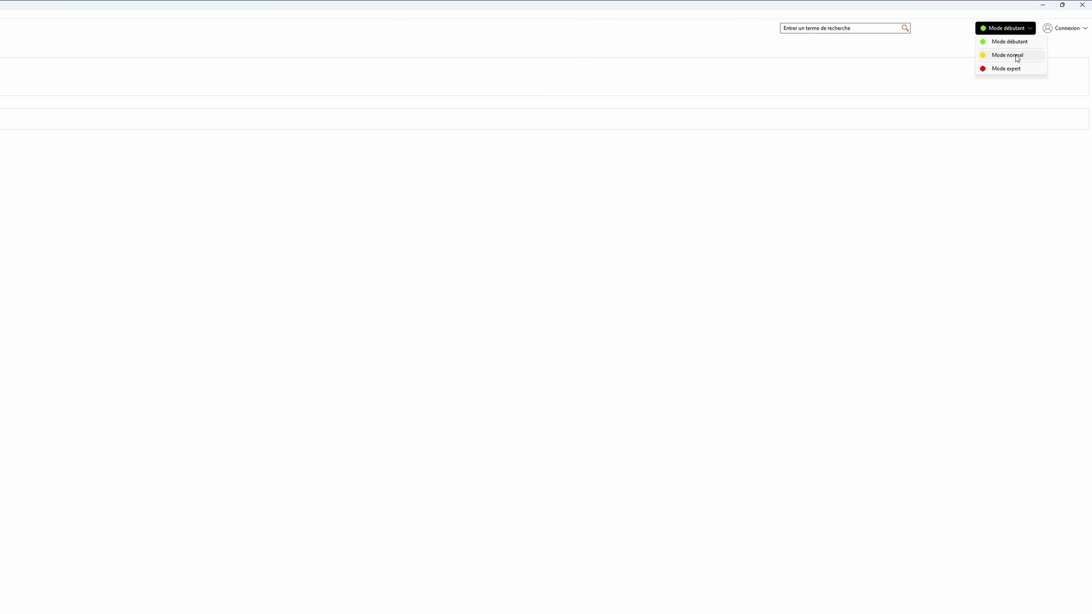
pyautogui.click(1017, 57)
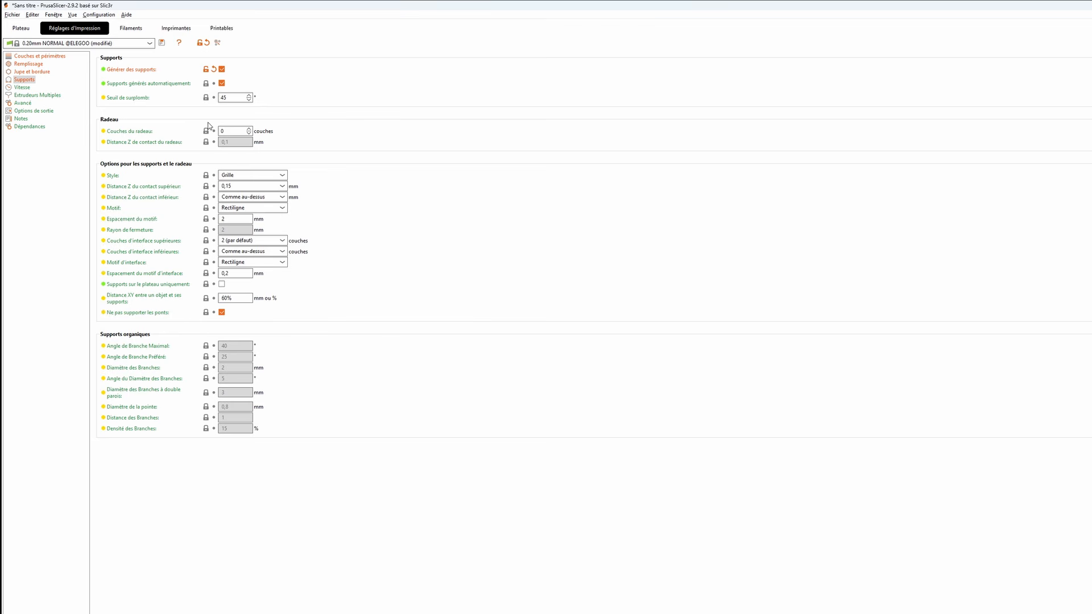
# - Review the overhang threshold (Seuil de surplomb) and the support style choices, keeping the style on Grille
pyautogui.click(236, 97)
pyautogui.click(238, 99)
pyautogui.moveTo(244, 98)
pyautogui.moveTo(107, 176)
pyautogui.click(283, 175)
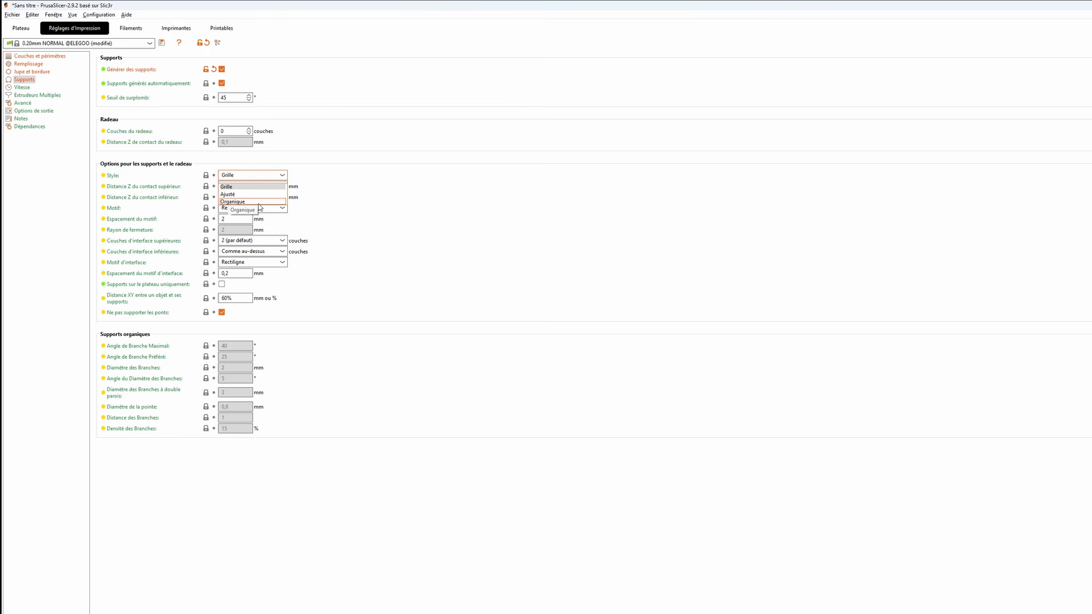
pyautogui.click(246, 186)
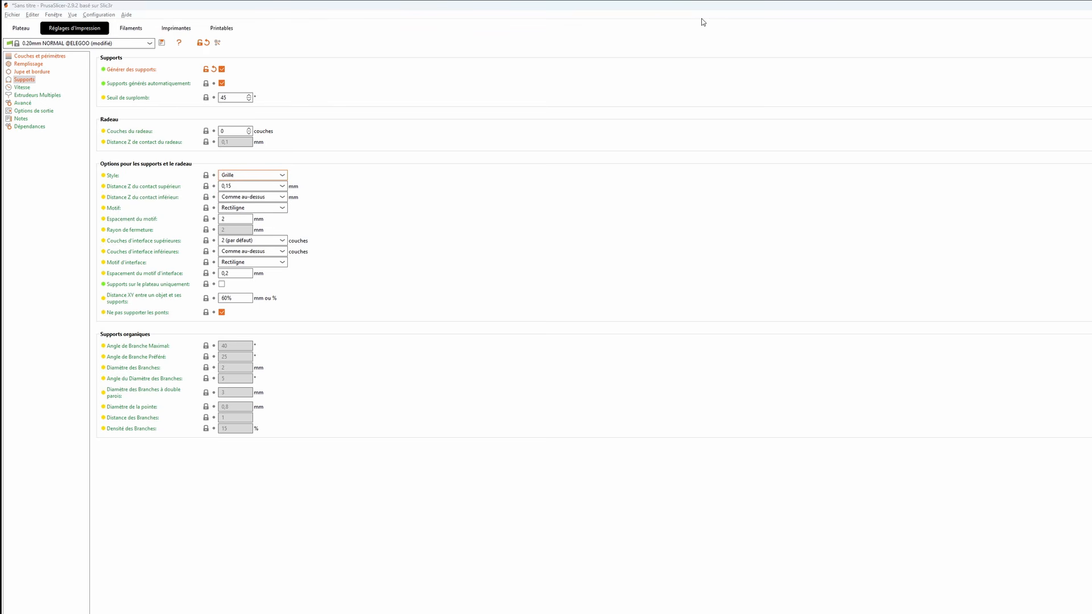
# - Rotate the model in the 3D editor so it stands tilted at about 45° to the plate
pyautogui.click(21, 27)
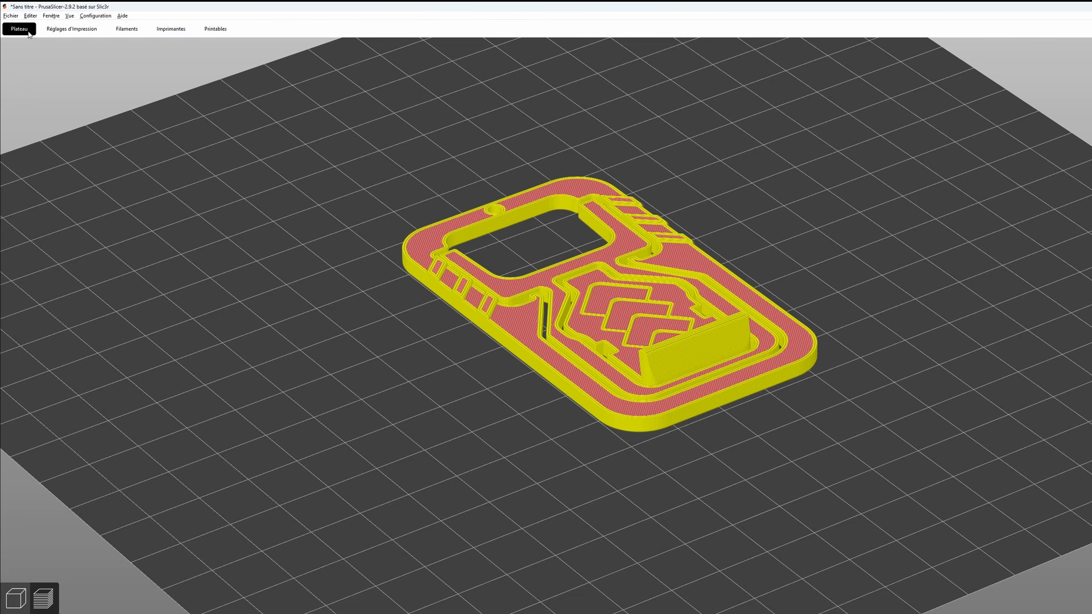
pyautogui.click(20, 590)
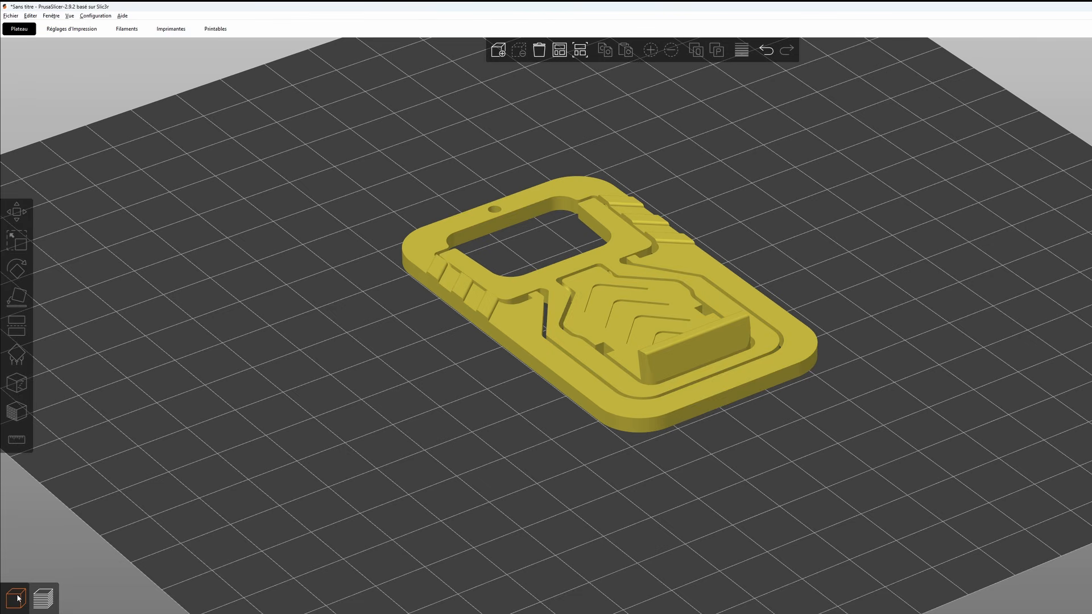
pyautogui.moveTo(485, 469); pyautogui.dragTo(526, 463)
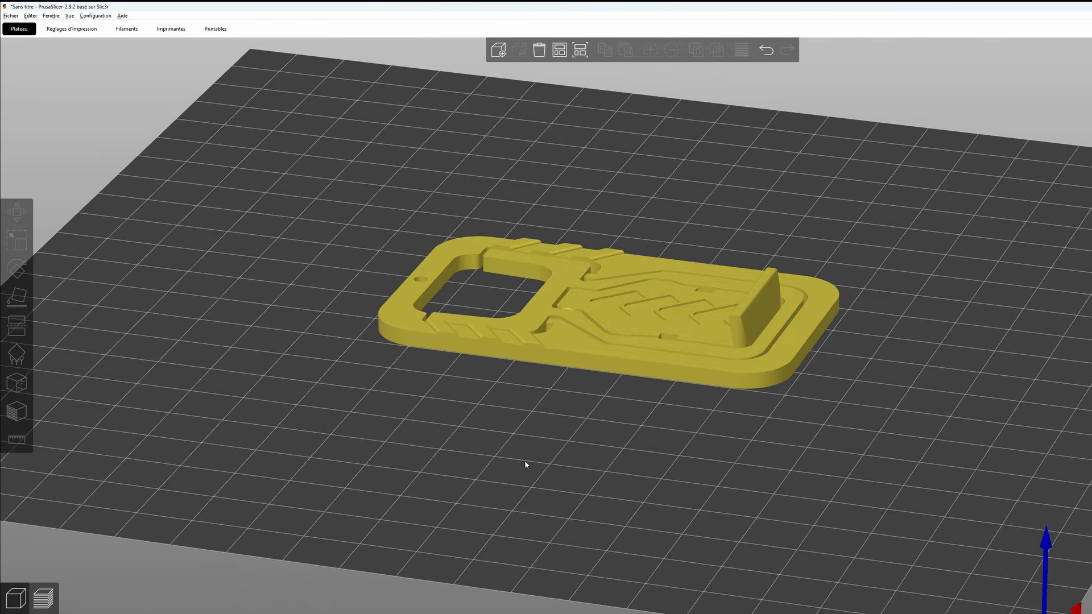
pyautogui.click(589, 366)
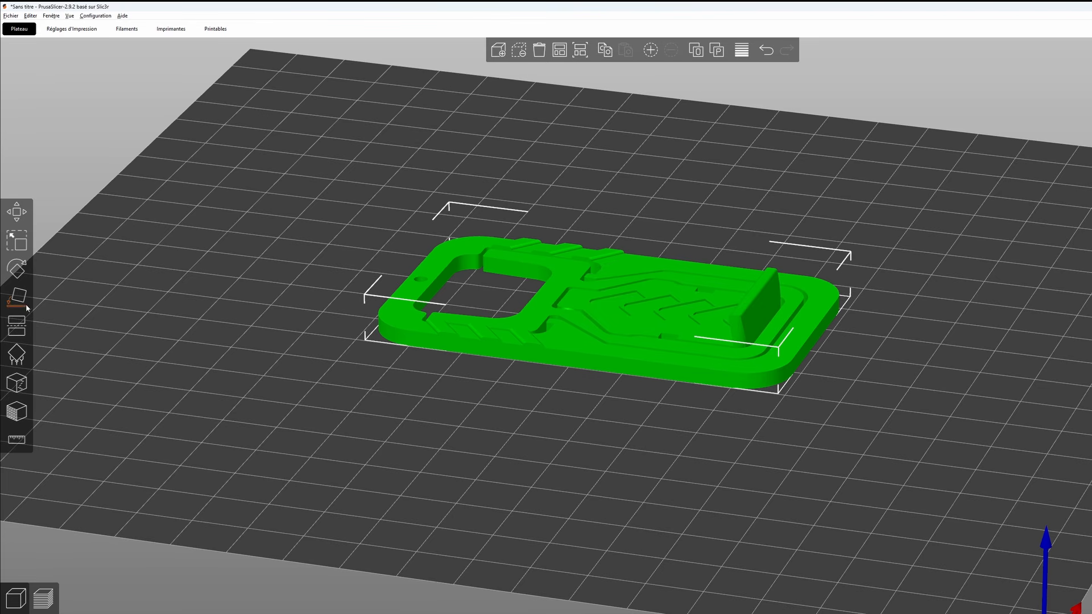
pyautogui.click(17, 268)
pyautogui.moveTo(896, 343); pyautogui.dragTo(873, 426)
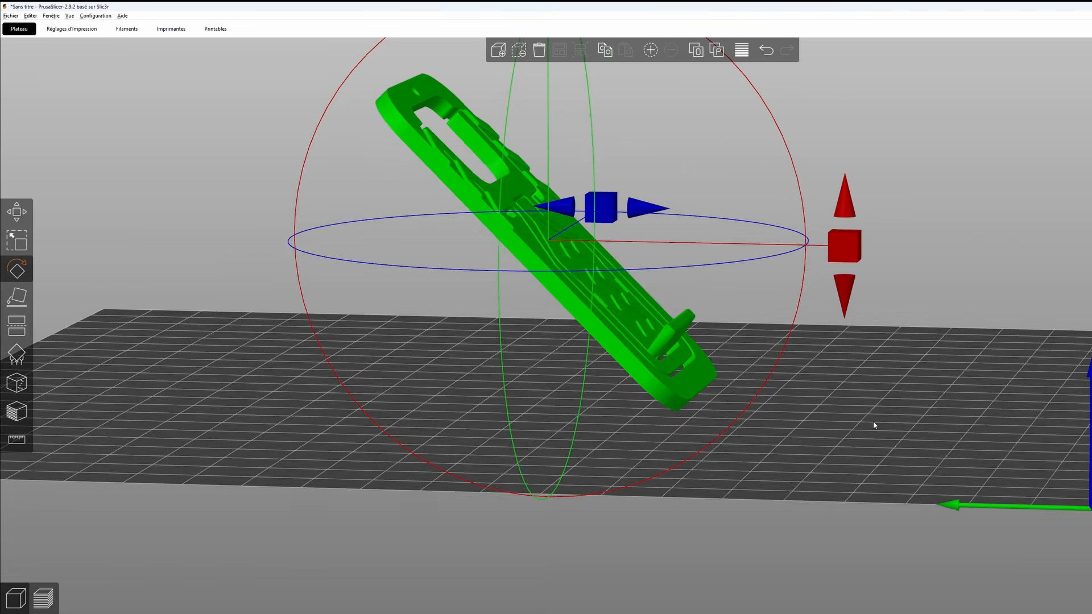
pyautogui.click(939, 407)
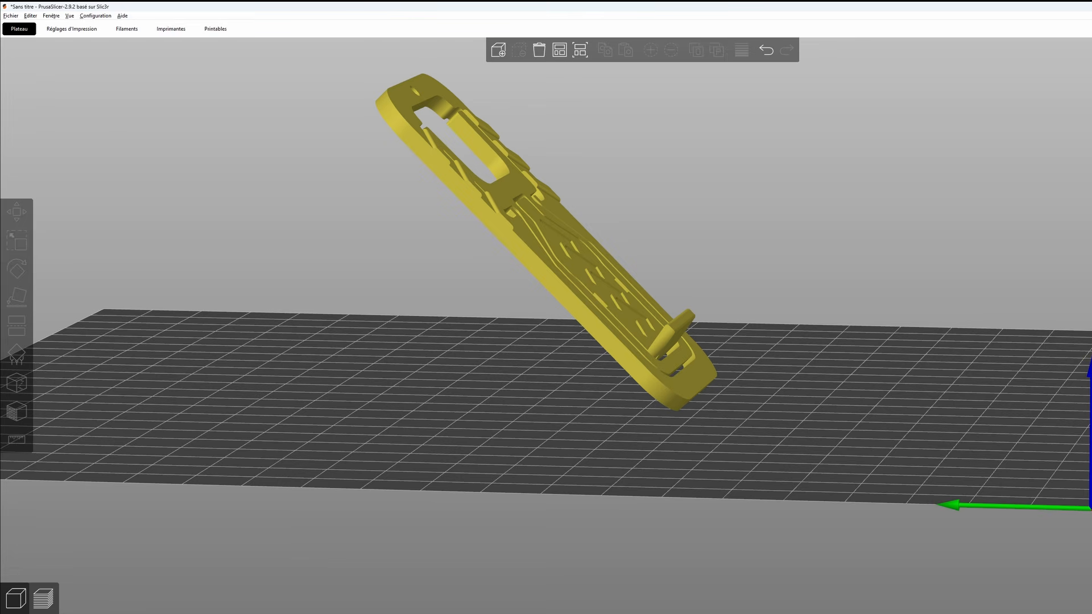
# - Slice the tilted model and inspect the generated grid supports from the side
pyautogui.hotkey('ctrl', 'r')
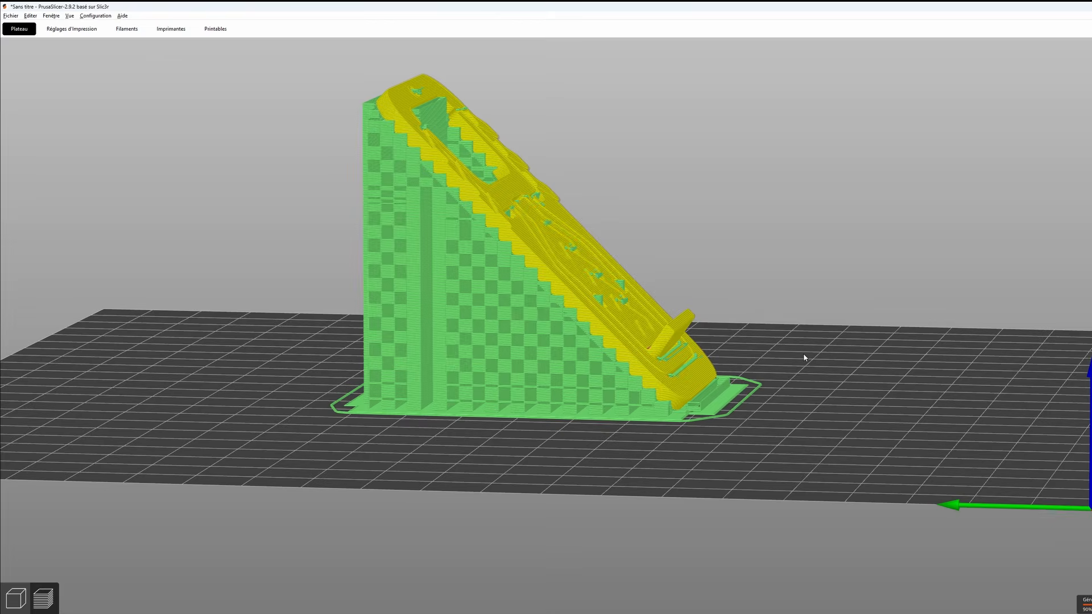
pyautogui.moveTo(819, 392); pyautogui.dragTo(872, 333)
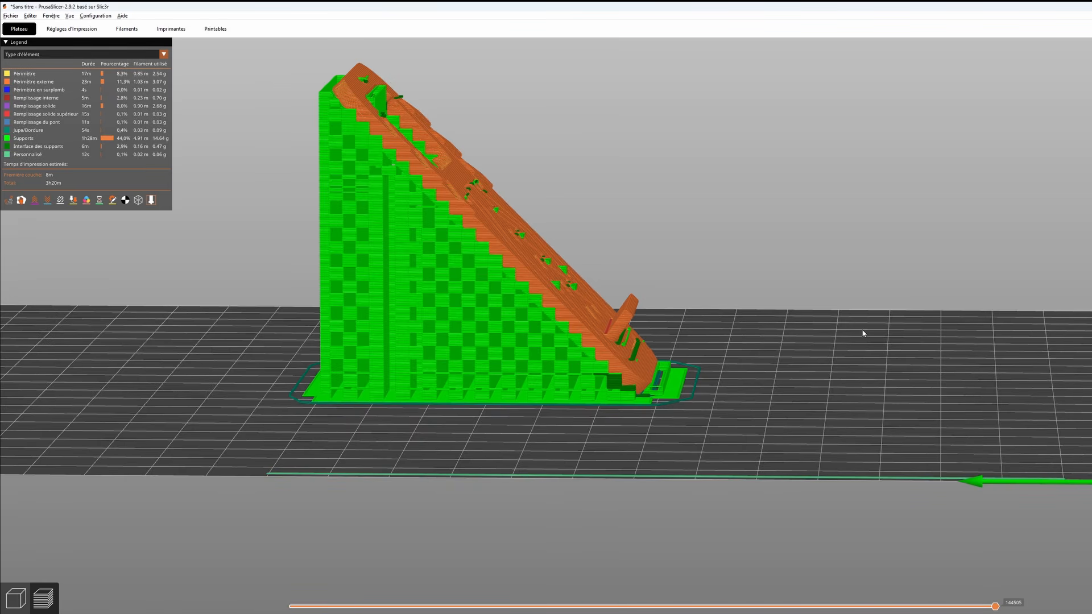
pyautogui.moveTo(602, 227); pyautogui.dragTo(557, 217)
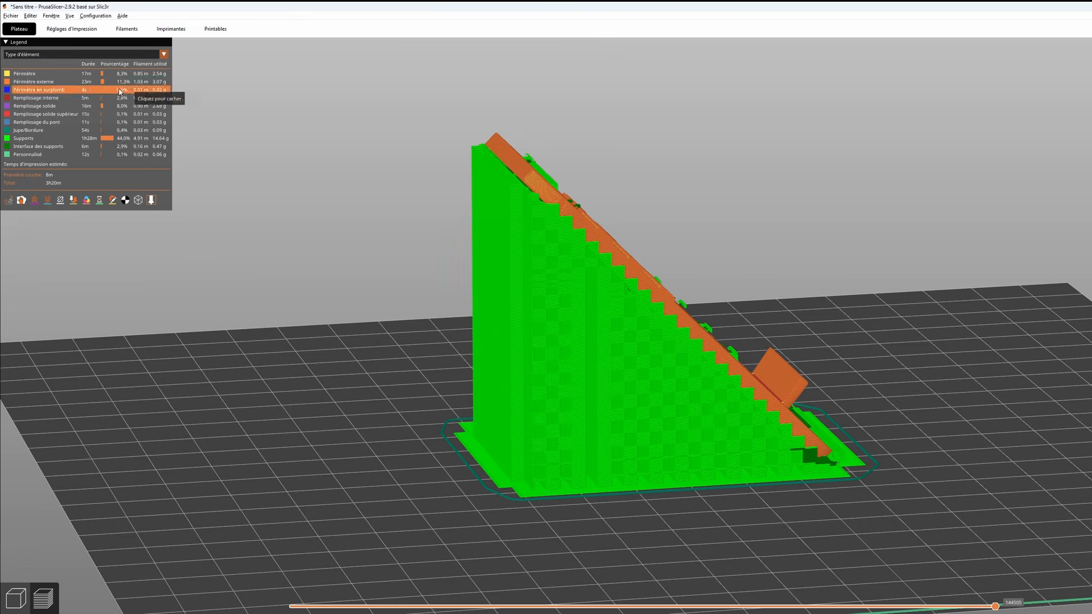
# - Set the support style to Organique and re-slice the tilted model
pyautogui.click(72, 31)
pyautogui.click(227, 172)
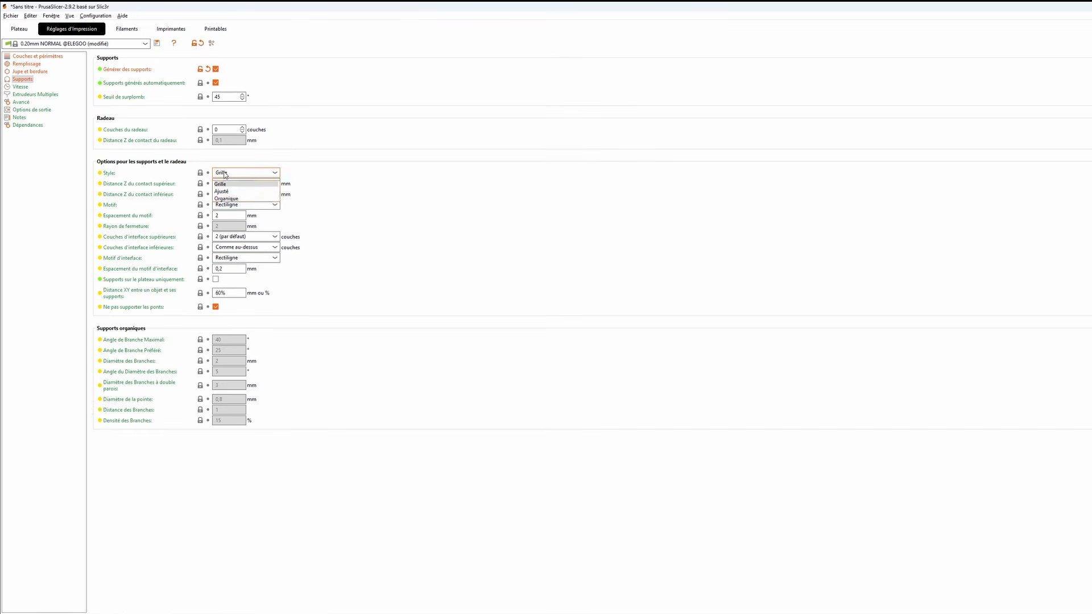
pyautogui.click(228, 201)
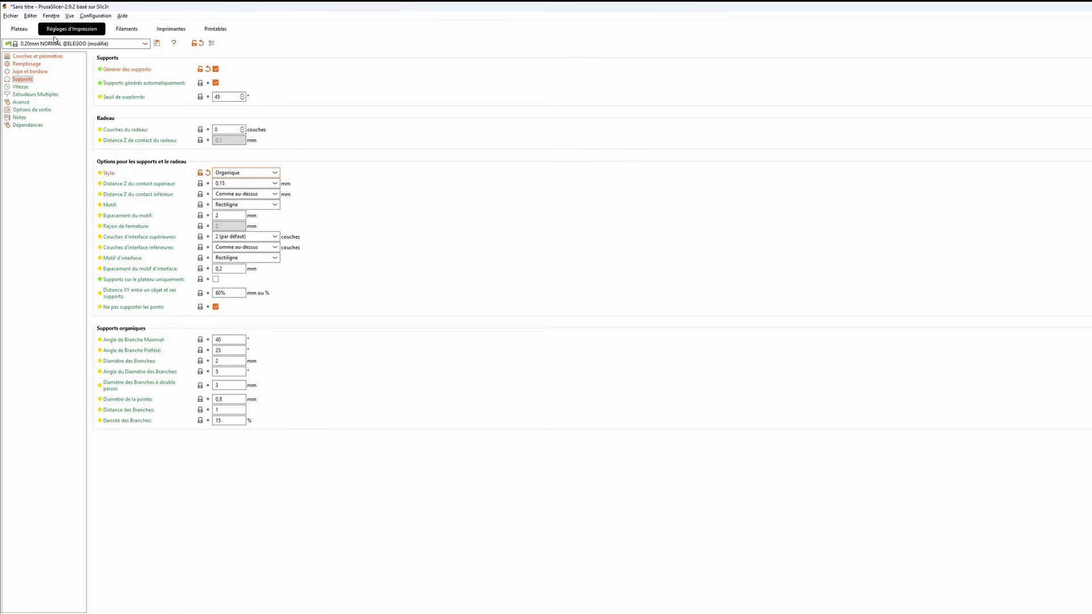
pyautogui.click(25, 30)
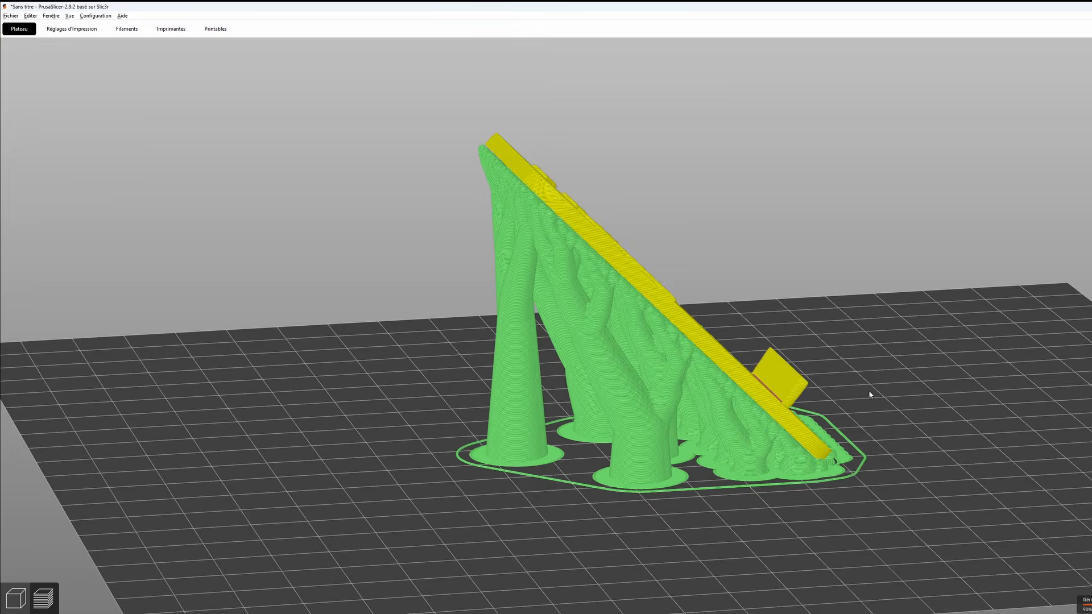
# - Examine the organic supports from several sides, including where the branch tips touch the model's raised end
pyautogui.moveTo(873, 390); pyautogui.dragTo(633, 351)
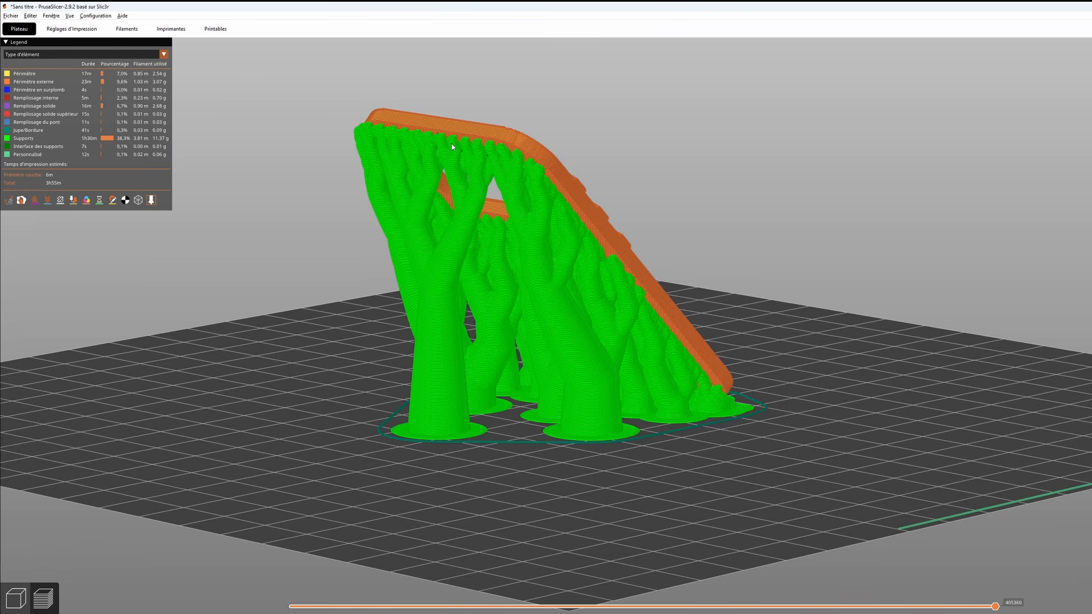
pyautogui.moveTo(833, 312); pyautogui.dragTo(906, 315, button='right')
pyautogui.scroll(4, 568, 163)
pyautogui.moveTo(560, 165); pyautogui.dragTo(572, 346, button='right')
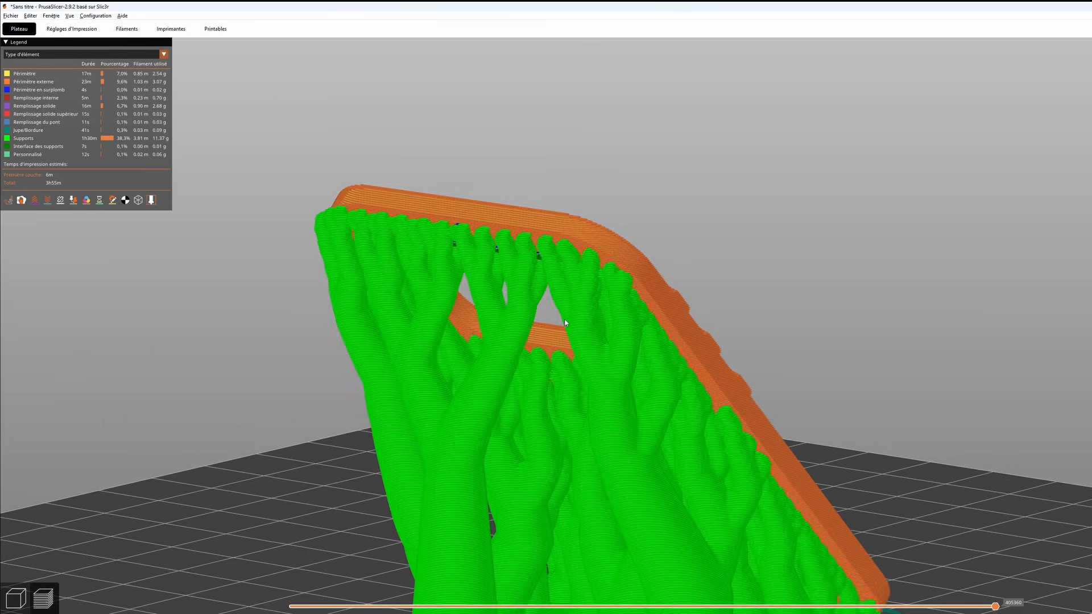
pyautogui.scroll(4, 500, 233)
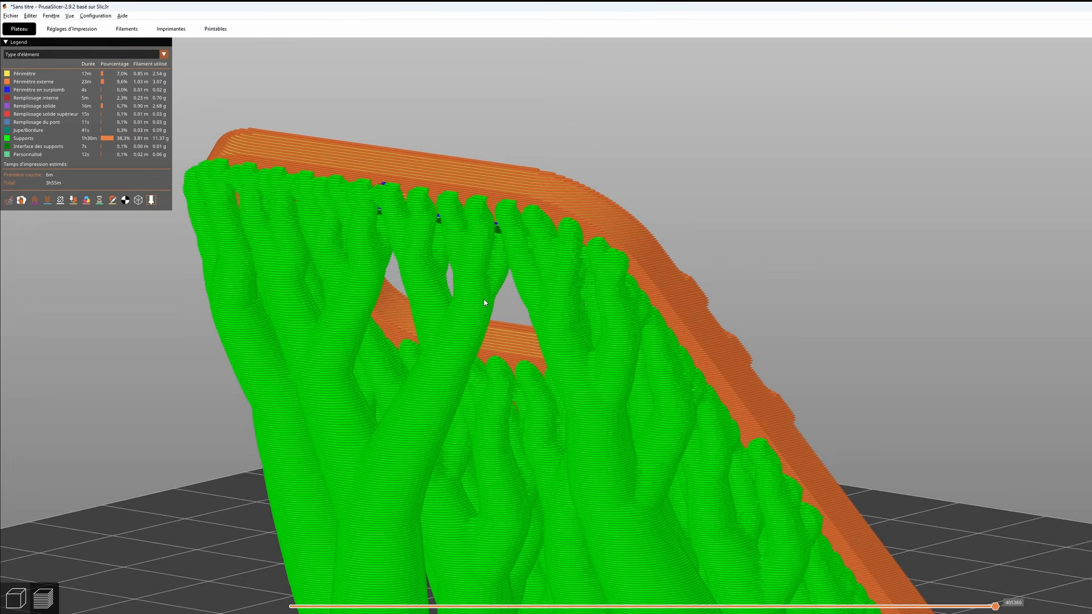
pyautogui.scroll(-8, 475, 301)
pyautogui.moveTo(826, 378); pyautogui.dragTo(580, 358)
pyautogui.moveTo(580, 358); pyautogui.dragTo(905, 275, button='right')
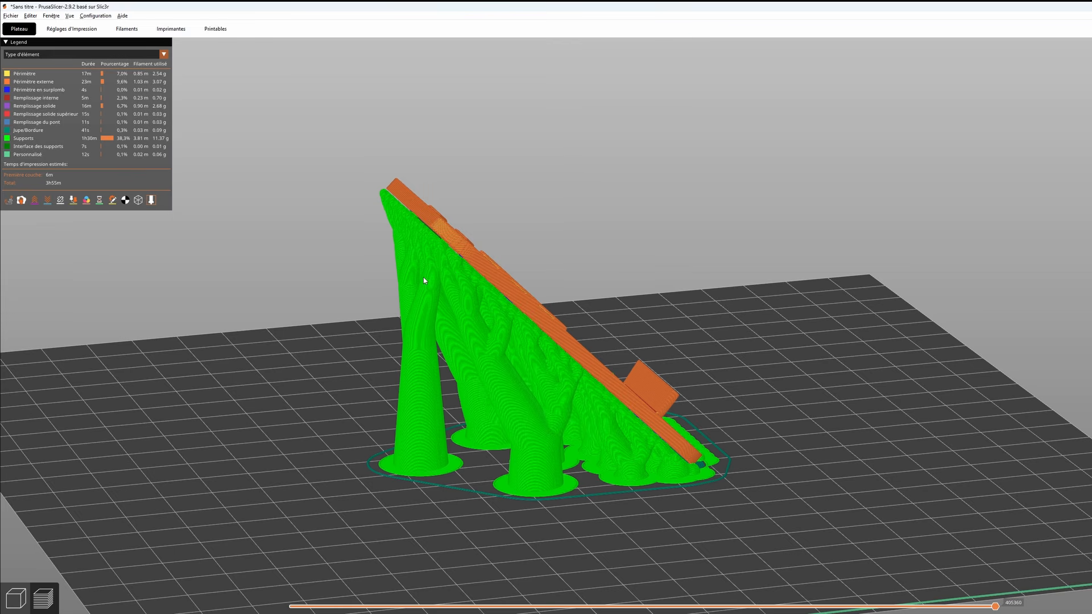
# - Set the support style to Ajusté and view the re-sliced model from the side
pyautogui.click(71, 29)
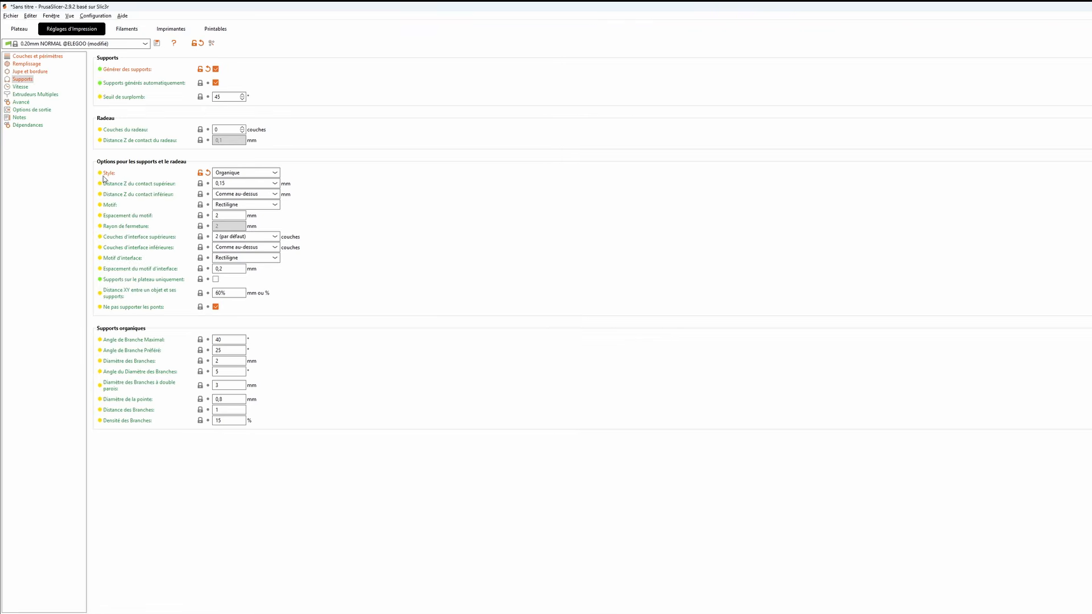
pyautogui.click(237, 175)
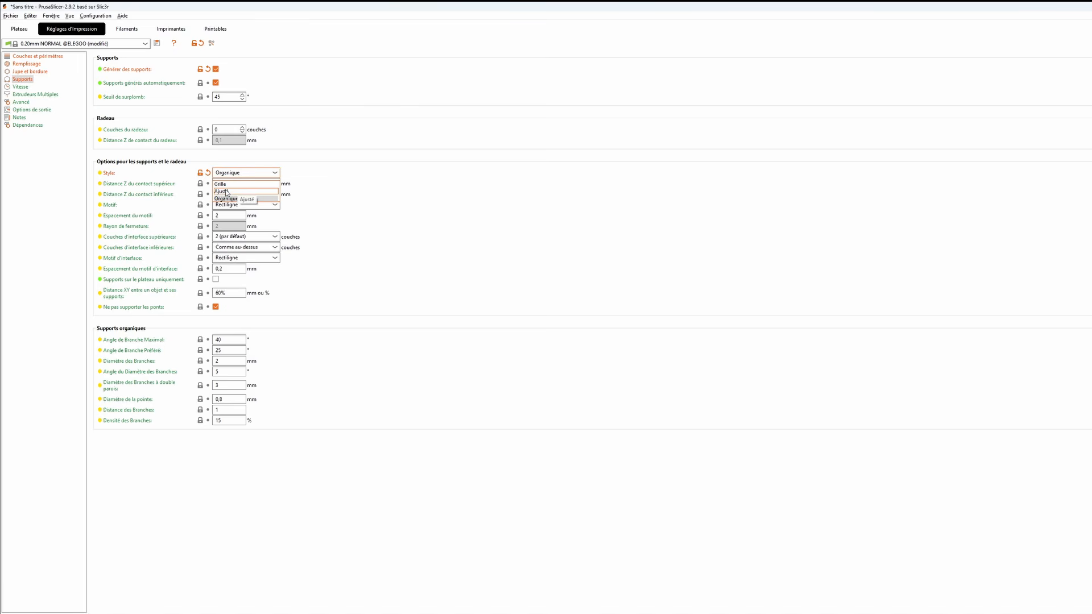
pyautogui.click(222, 191)
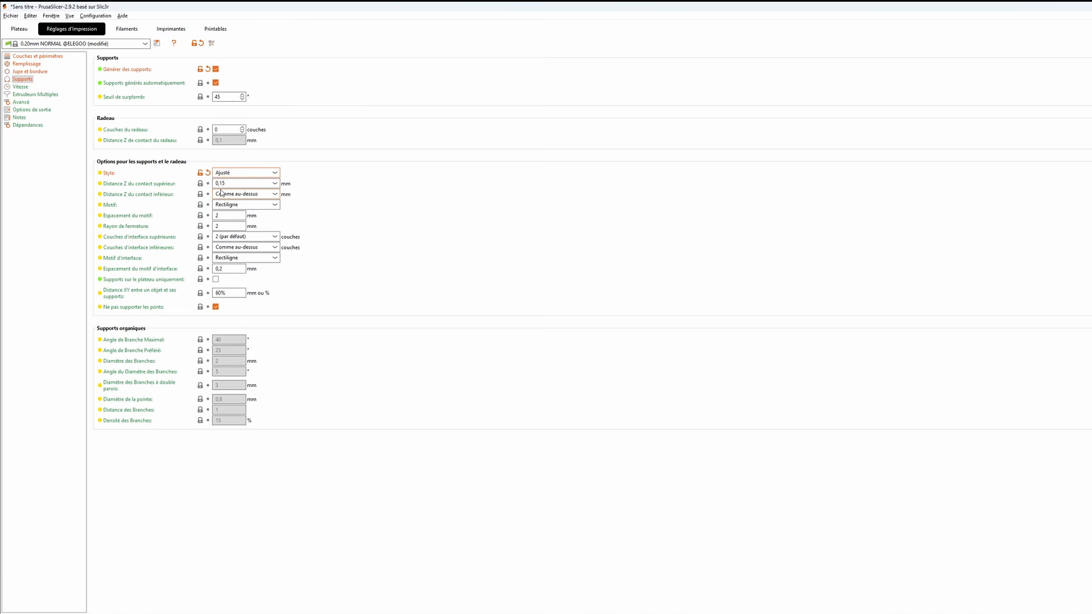
pyautogui.click(23, 29)
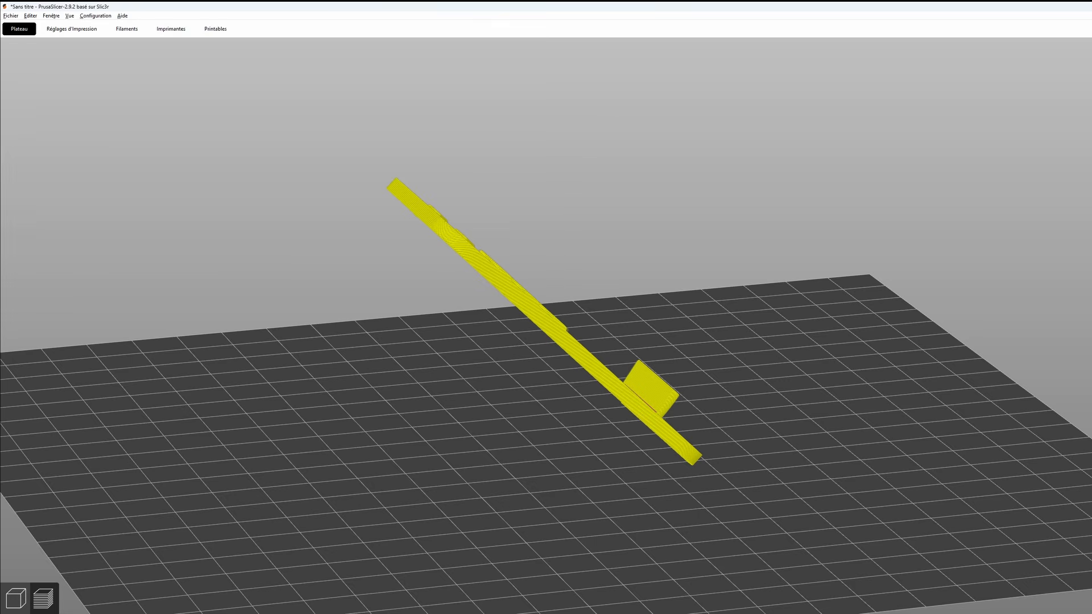
pyautogui.moveTo(785, 443); pyautogui.dragTo(807, 418)
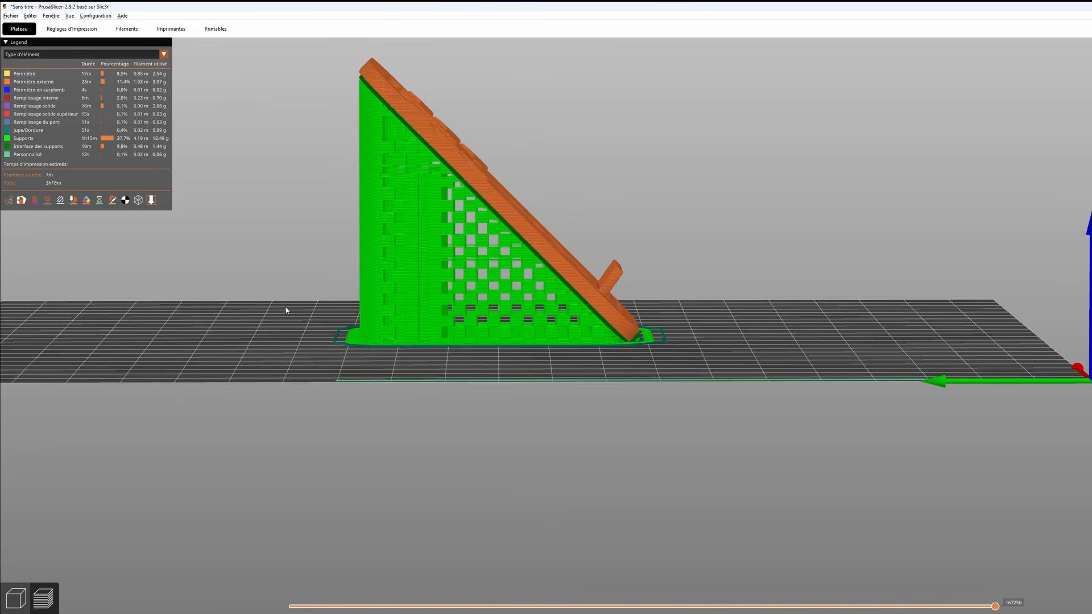
# - Switch the support style back to Organique, re-slice, and inspect the contact between supports and model up close
pyautogui.click(81, 31)
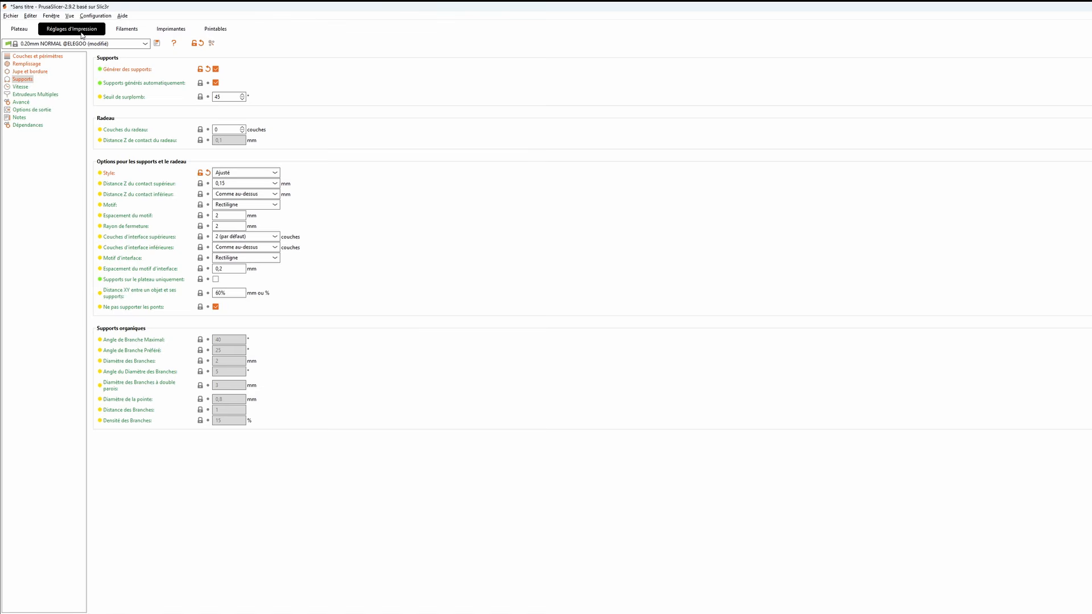
pyautogui.click(225, 175)
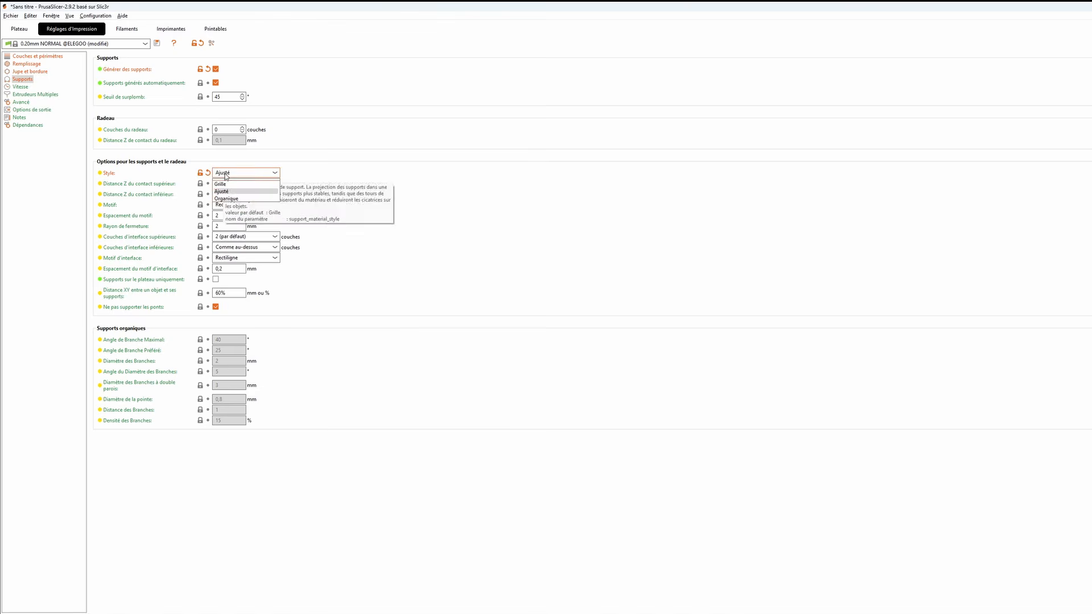
pyautogui.click(226, 198)
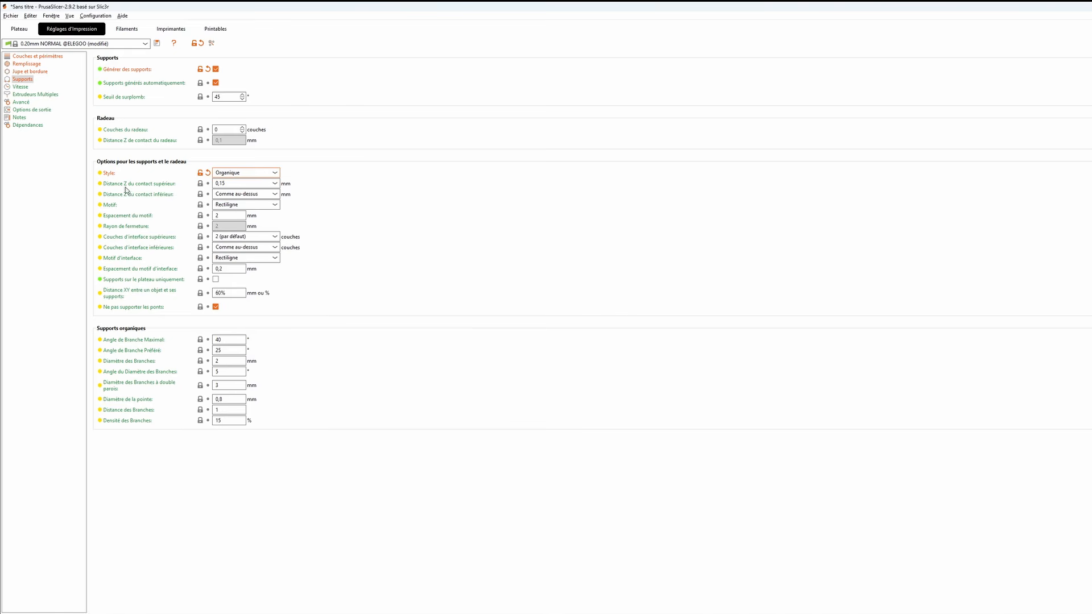
pyautogui.moveTo(143, 199)
pyautogui.click(26, 33)
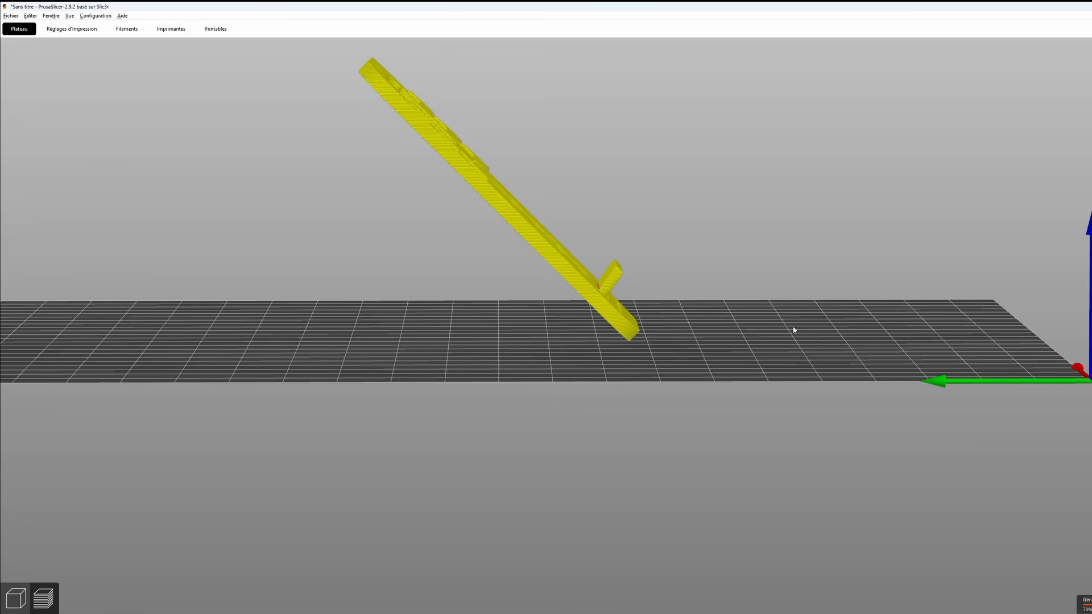
pyautogui.scroll(5, 581, 225)
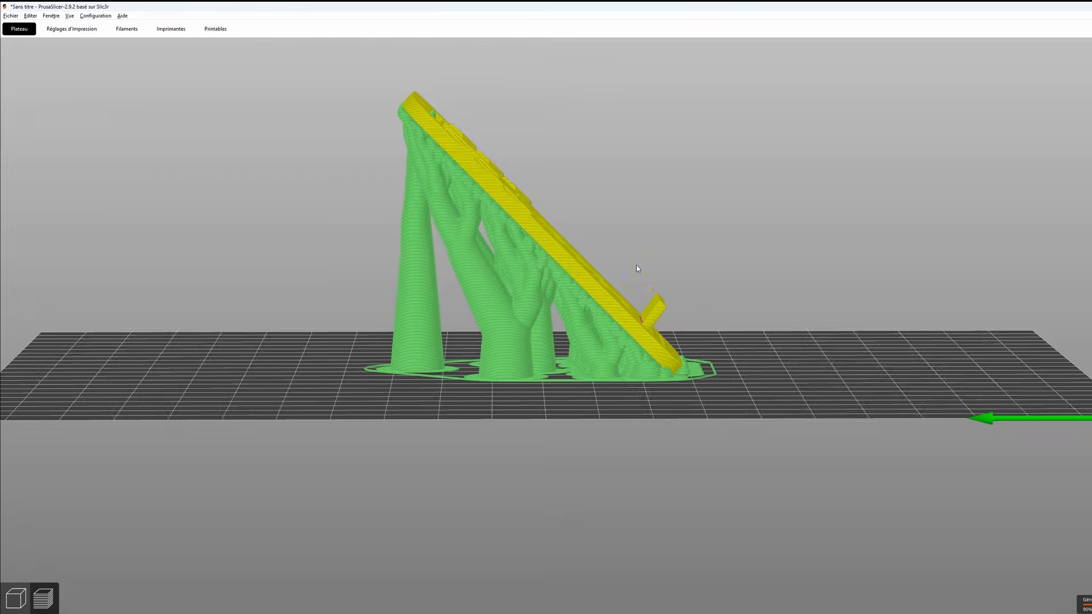
pyautogui.scroll(3, 574, 258)
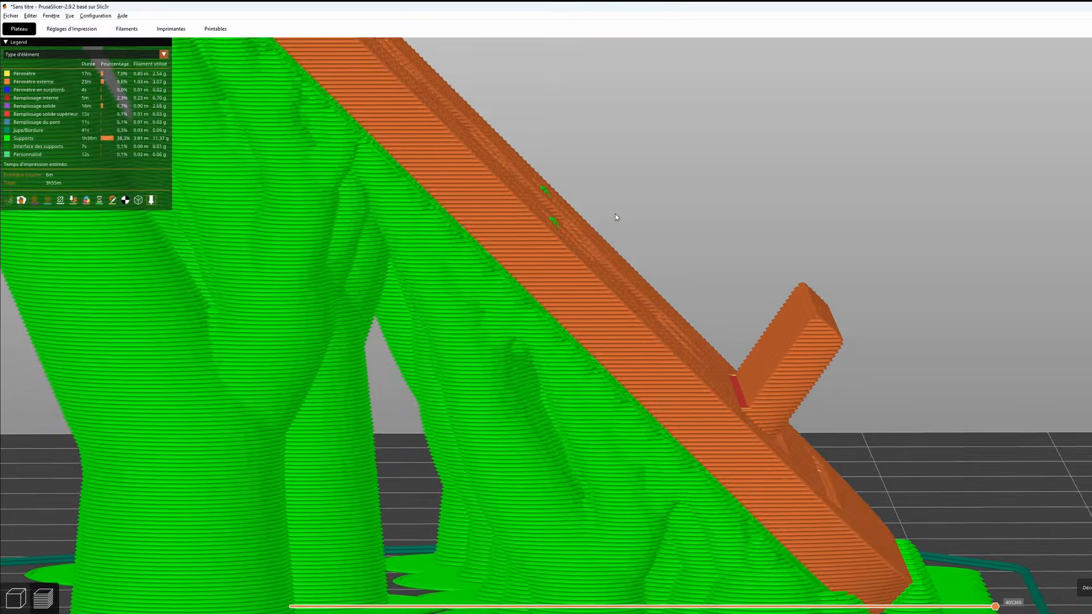
# - Examine up close where the organic supports meet the sloped underside of the tilted model
pyautogui.scroll(3, 616, 213)
pyautogui.scroll(4, 583, 182)
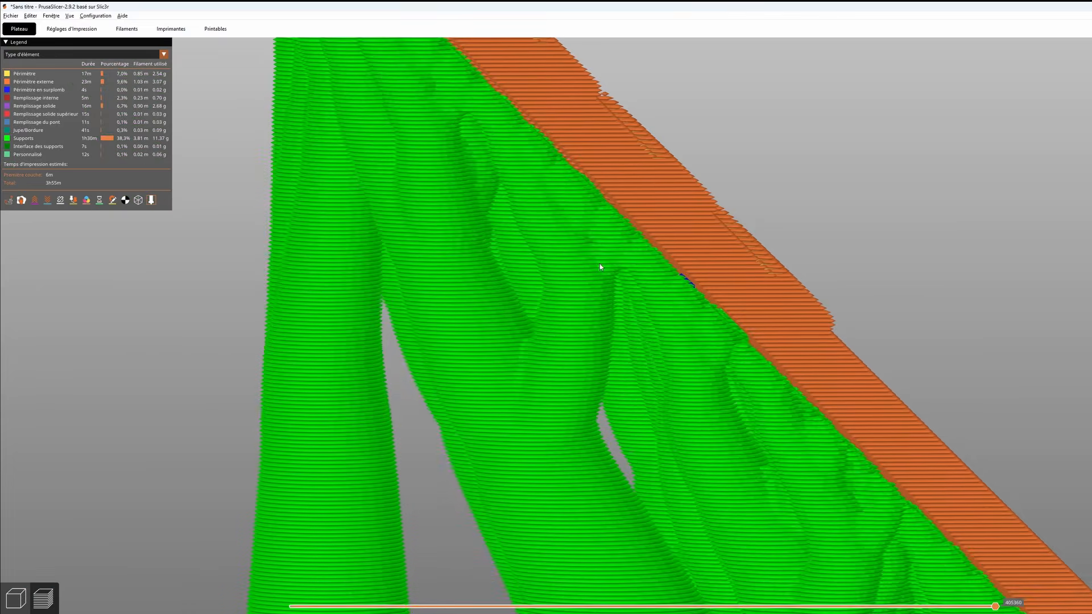
pyautogui.scroll(3, 598, 263)
pyautogui.scroll(2, 597, 265)
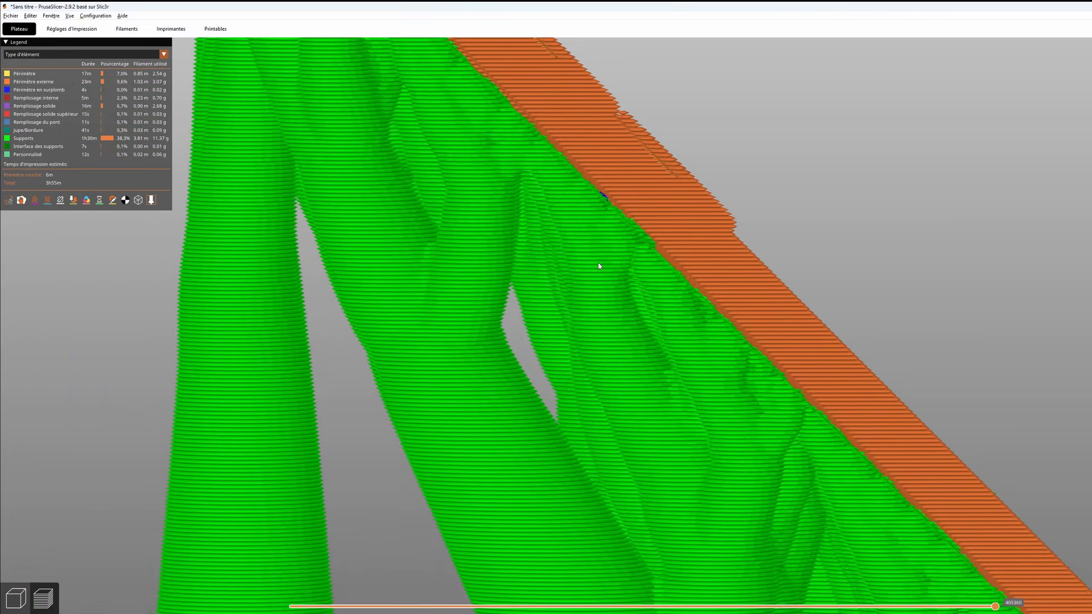
pyautogui.moveTo(598, 263); pyautogui.dragTo(556, 119)
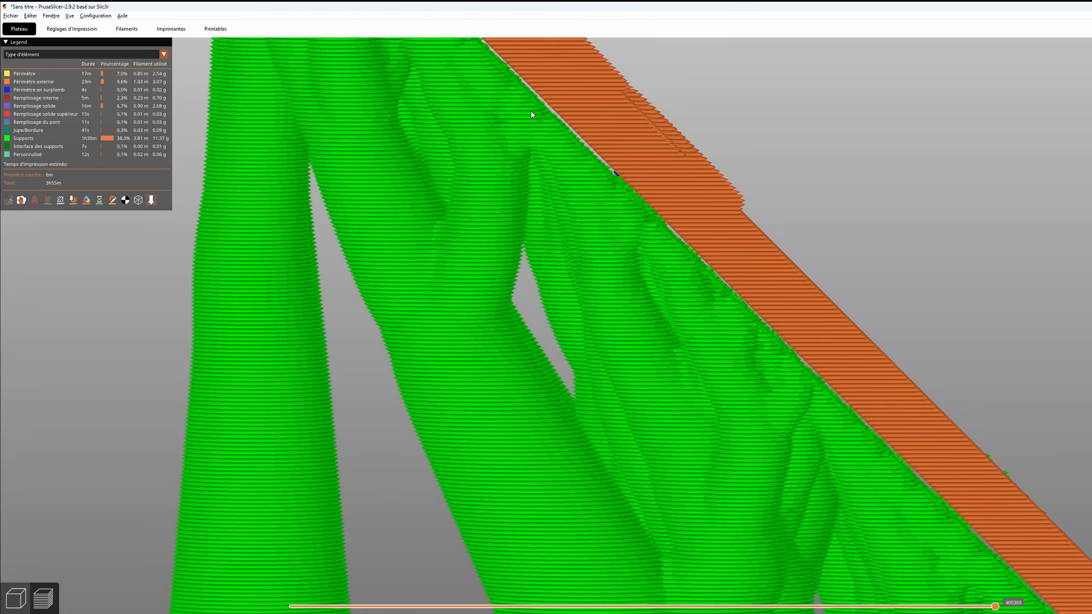
# - Review the pattern (Motif) choices in the support print settings, keeping Rectiligne
pyautogui.click(88, 30)
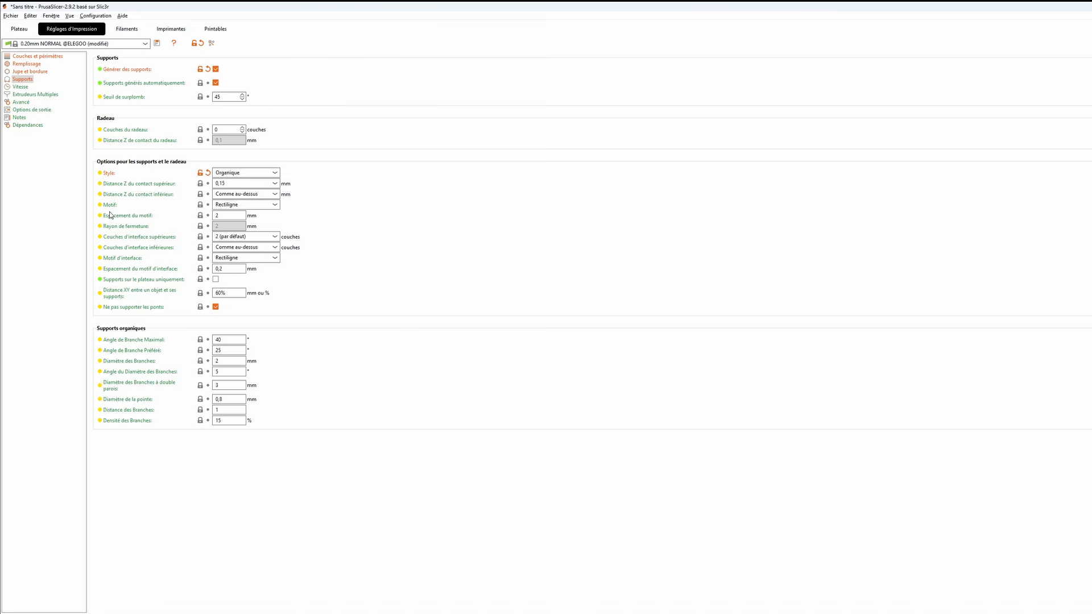
pyautogui.moveTo(111, 207)
pyautogui.click(275, 206)
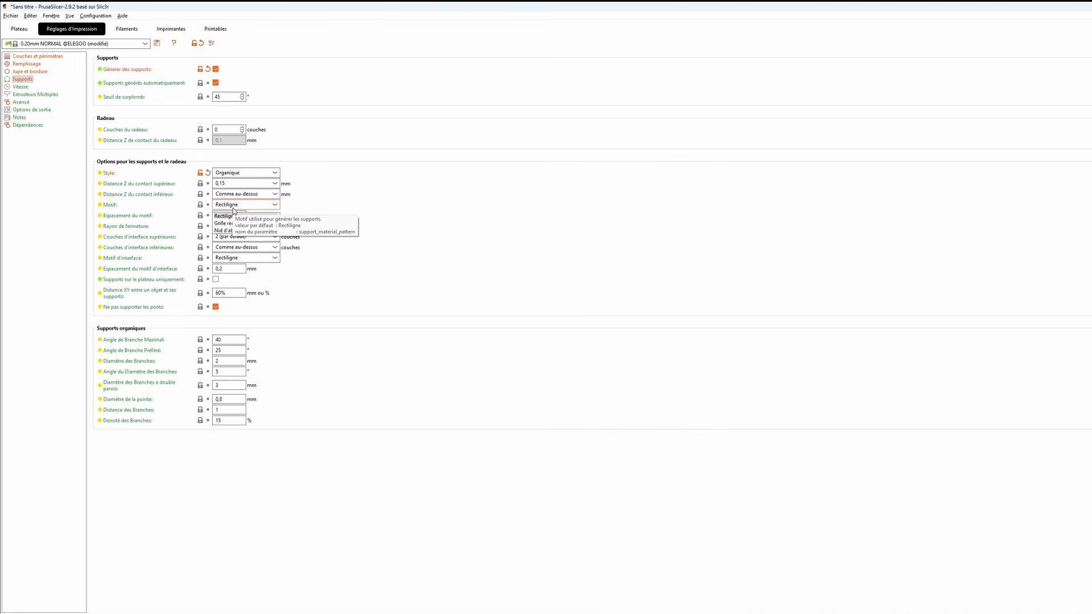
pyautogui.click(235, 208)
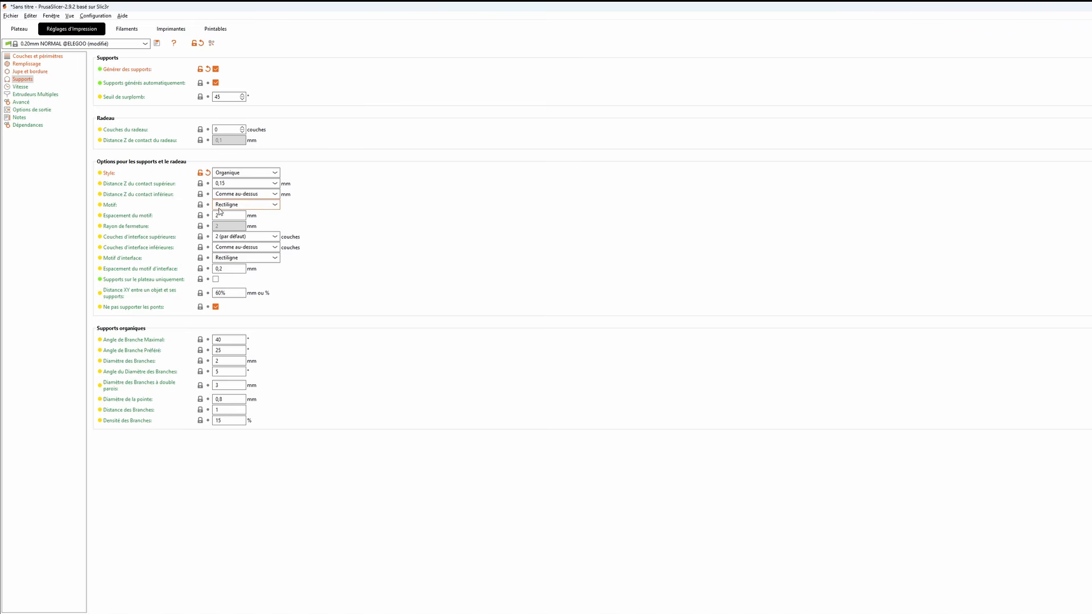
# - Inspect the whole tilted model with its organic supports from the side, and return to the support print settings
pyautogui.click(20, 30)
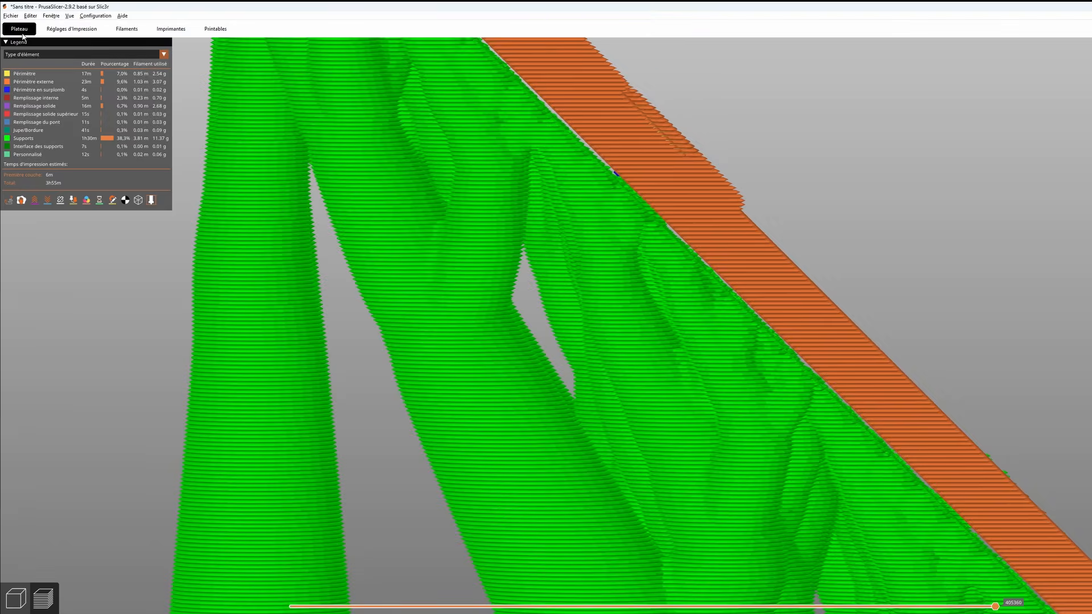
pyautogui.click(72, 29)
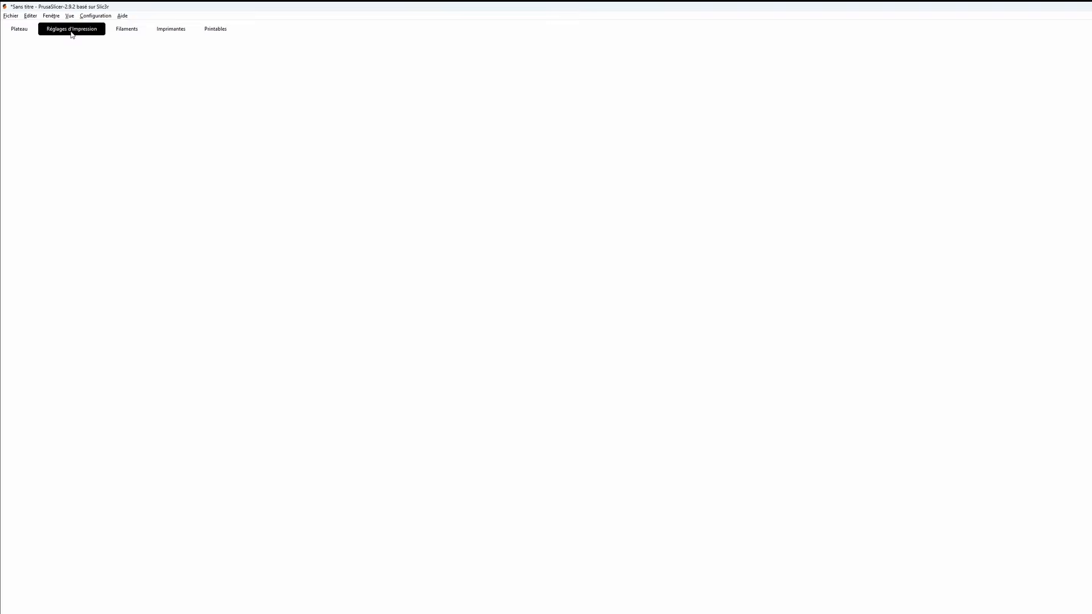
pyautogui.click(20, 28)
pyautogui.scroll(-10, 788, 354)
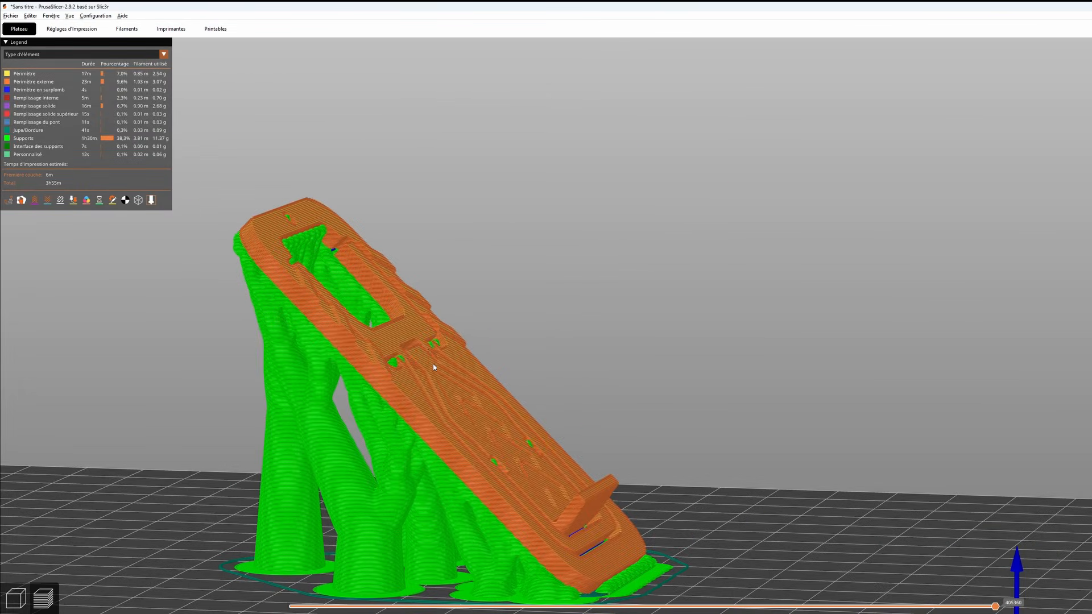
pyautogui.moveTo(563, 366); pyautogui.dragTo(572, 366)
pyautogui.moveTo(578, 368); pyautogui.dragTo(552, 360, button='middle')
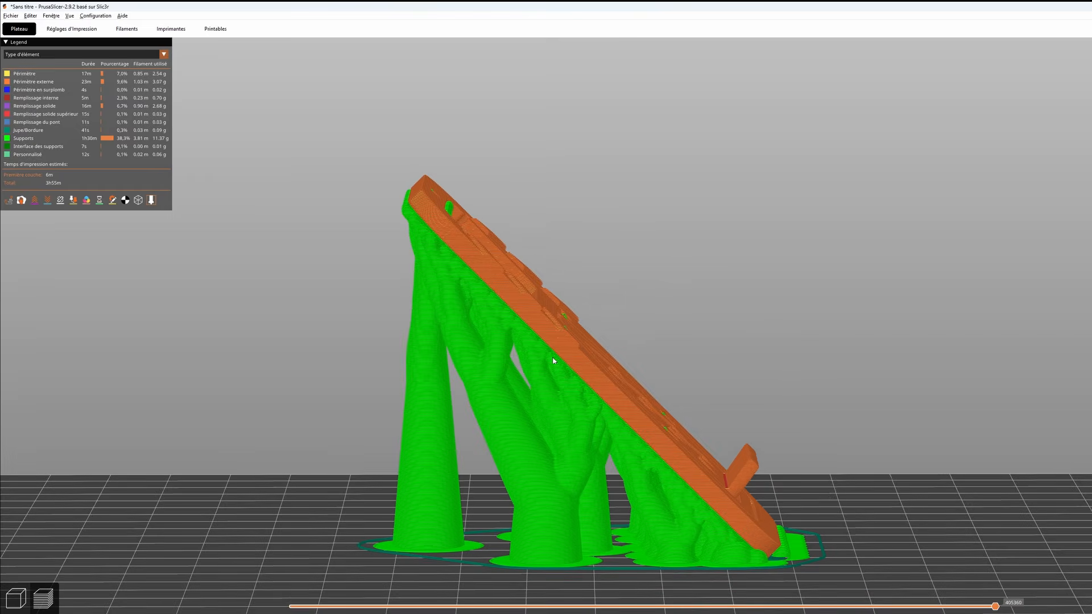
pyautogui.click(86, 31)
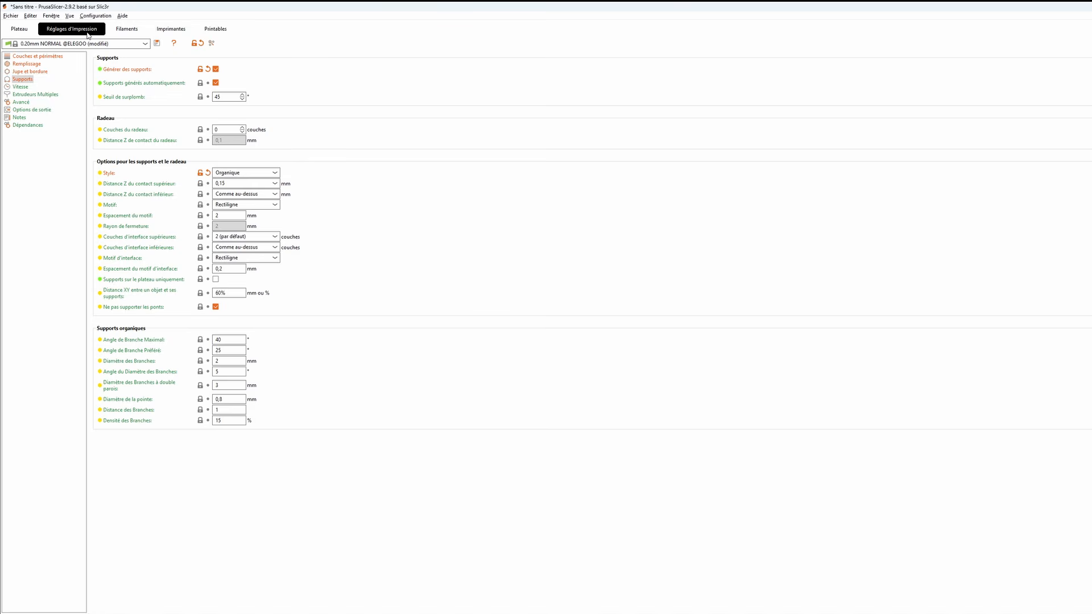
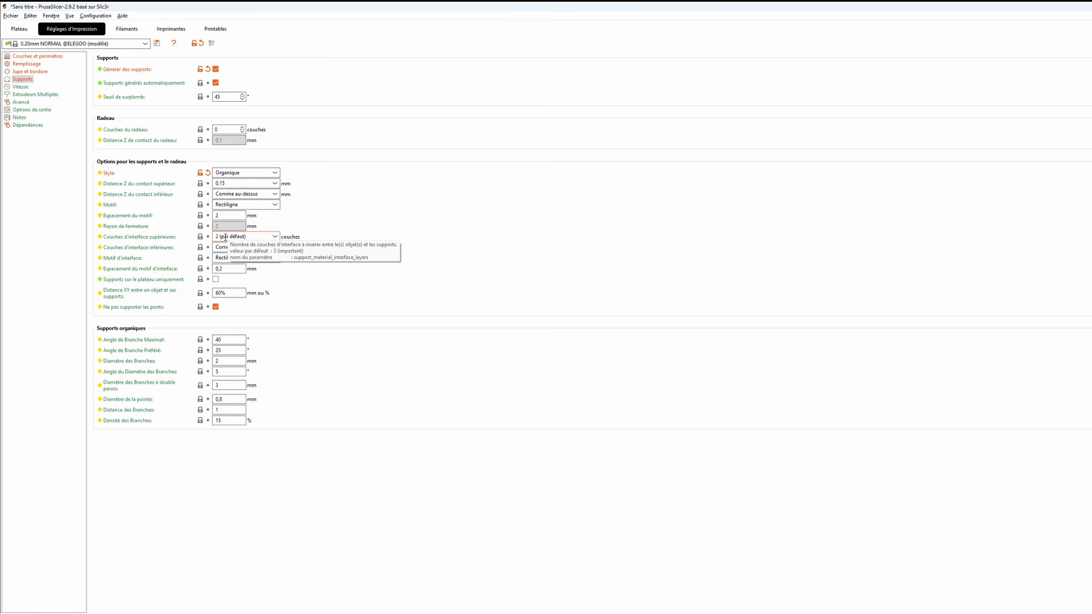
# - Inspect the sliced preview for support interface layers between the organic supports and the upper end of the tilted model
pyautogui.click(19, 28)
pyautogui.scroll(5, 651, 304)
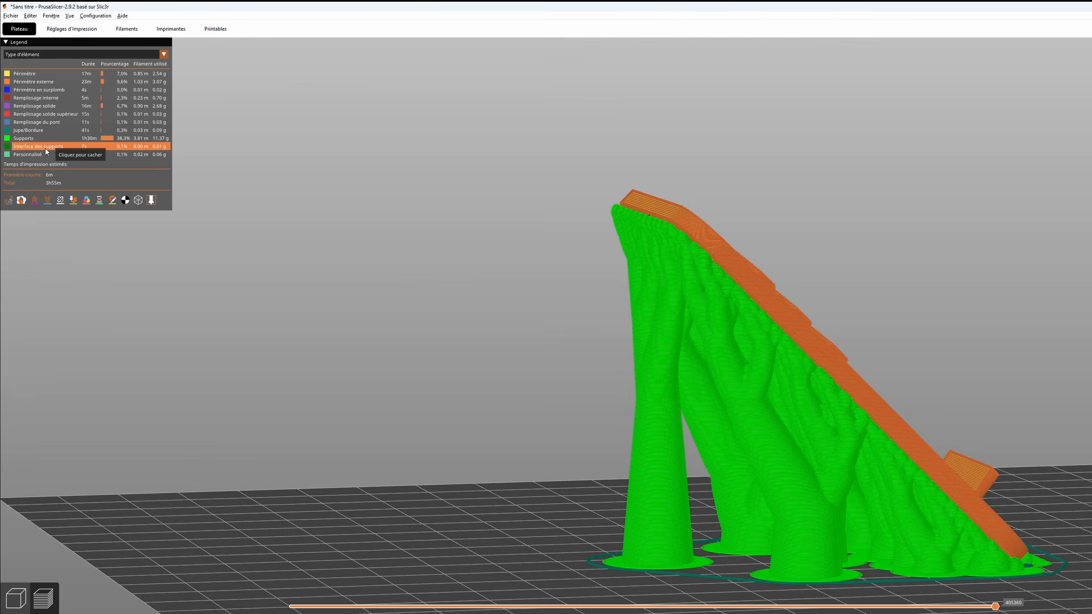
pyautogui.moveTo(694, 361); pyautogui.dragTo(527, 307, button='middle')
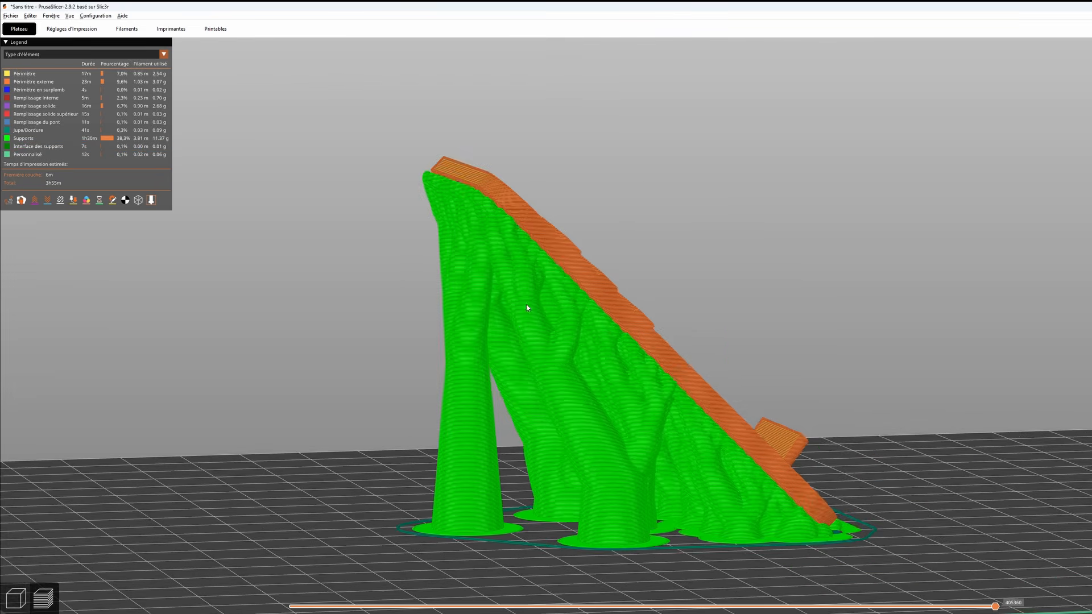
pyautogui.scroll(2, 526, 308)
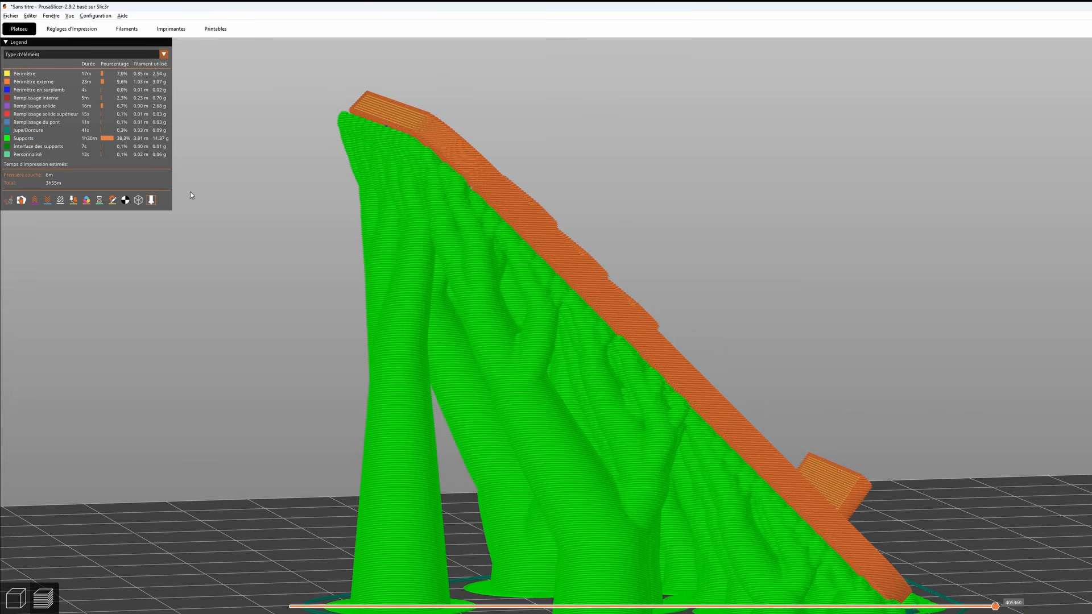
pyautogui.moveTo(595, 272)
pyautogui.mouseDown()
pyautogui.moveTo(636, 254)
pyautogui.moveTo(605, 254)
pyautogui.mouseUp()
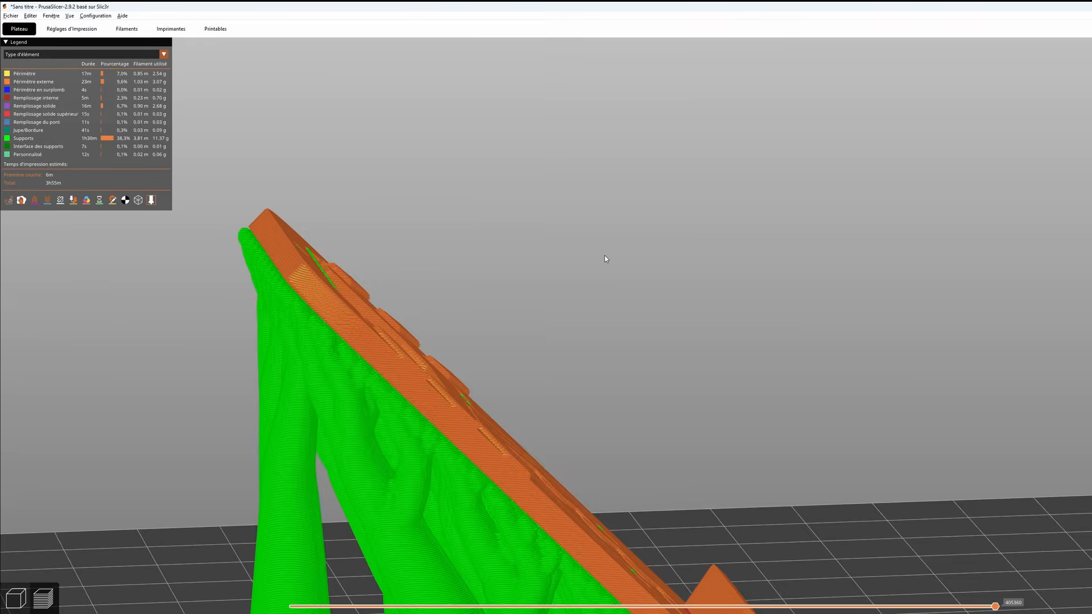
pyautogui.moveTo(605, 254); pyautogui.dragTo(817, 179, button='middle')
pyautogui.moveTo(709, 201); pyautogui.dragTo(707, 200)
pyautogui.scroll(4, 544, 155)
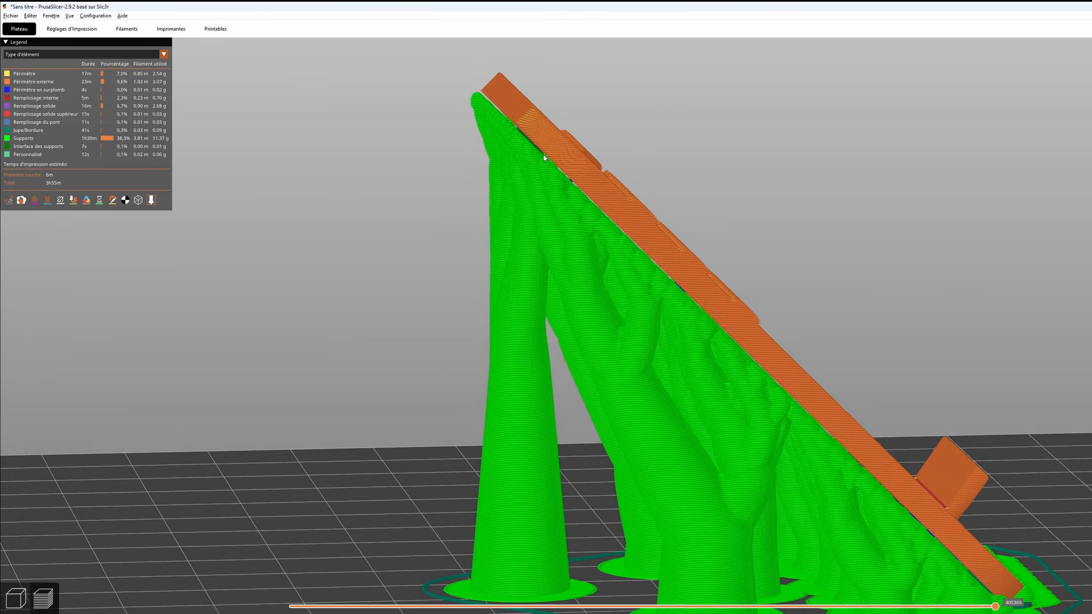
pyautogui.scroll(-3, 672, 289)
pyautogui.scroll(6, 660, 268)
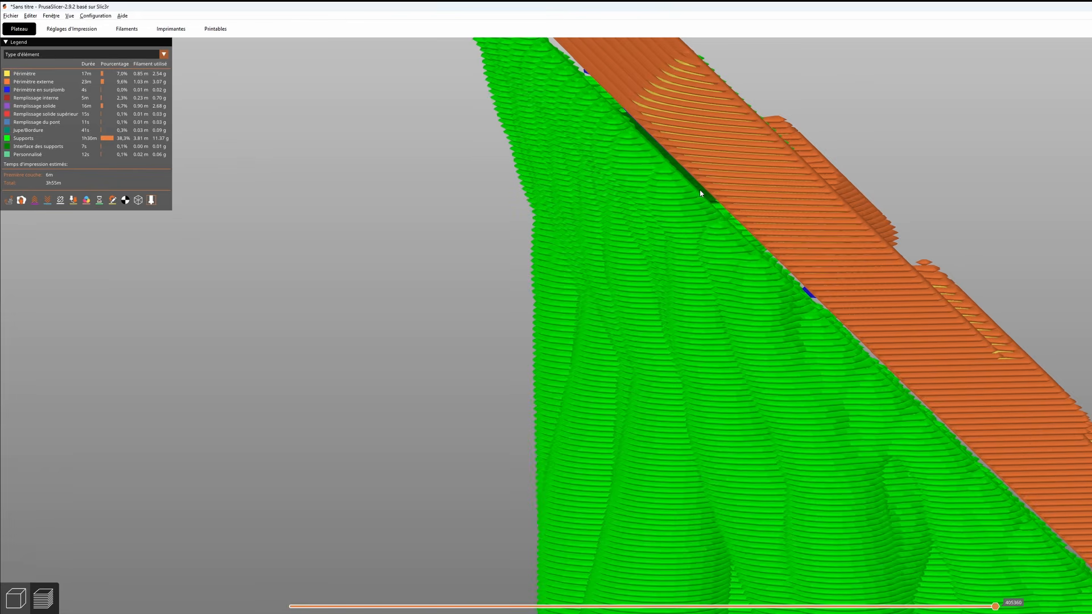
# - Hide all perimeter and infill line types, including bridge infill, in the sliced preview to isolate the supports and their interface
pyautogui.click(39, 76)
pyautogui.click(38, 81)
pyautogui.click(38, 90)
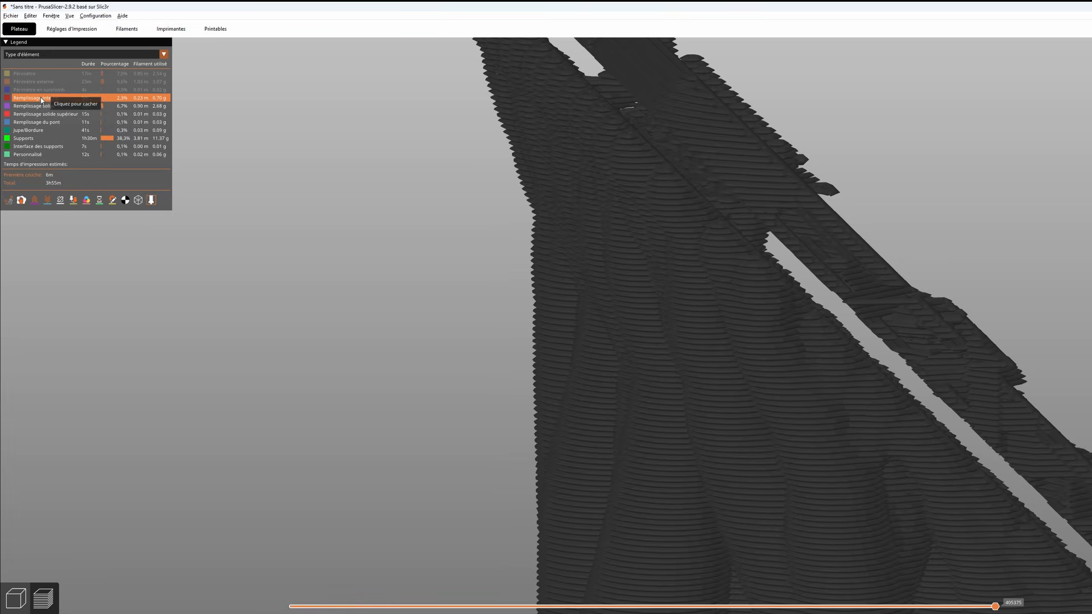
pyautogui.click(39, 98)
pyautogui.click(40, 106)
pyautogui.click(39, 114)
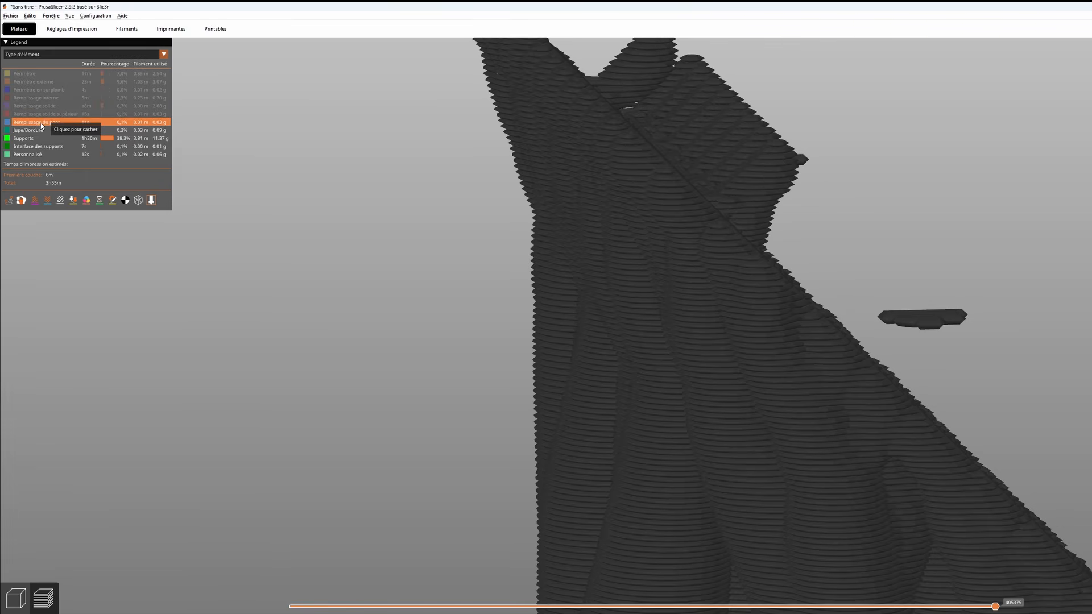
pyautogui.click(41, 122)
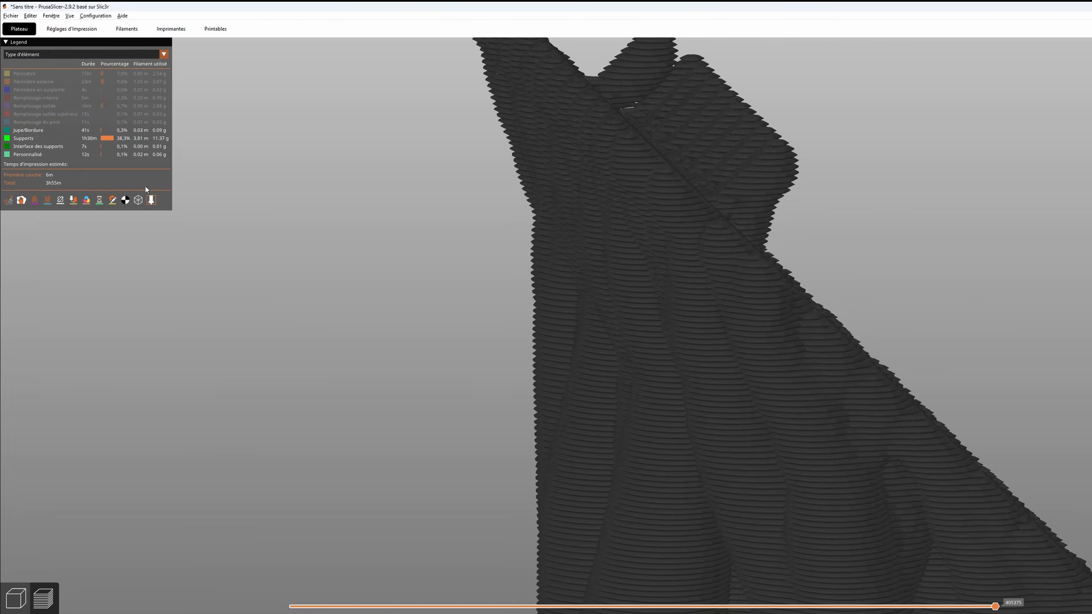
pyautogui.moveTo(1022, 200); pyautogui.dragTo(1021, 201)
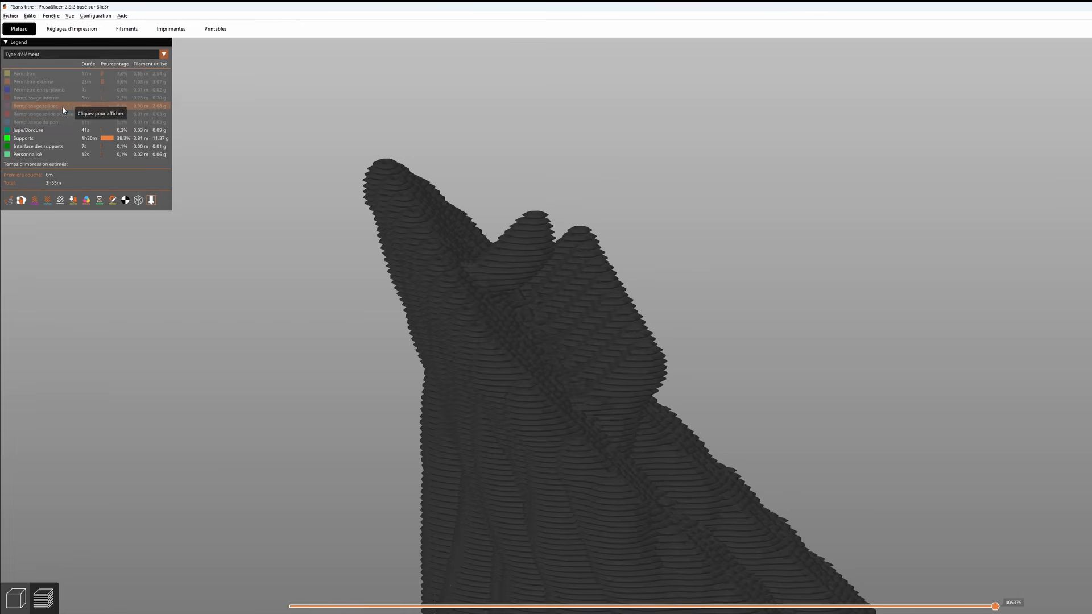
# - Show all hidden perimeter and infill types again and view the complete model with its organic supports
pyautogui.click(45, 121)
pyautogui.click(44, 113)
pyautogui.click(42, 104)
pyautogui.click(42, 97)
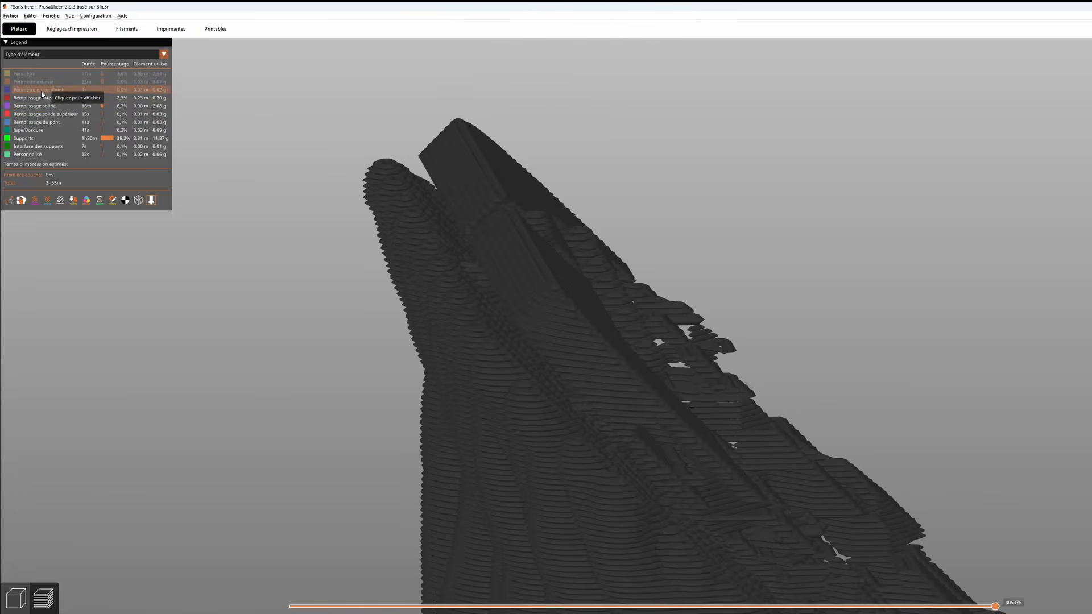
pyautogui.click(41, 90)
pyautogui.click(39, 81)
pyautogui.click(37, 75)
pyautogui.scroll(-3, 675, 214)
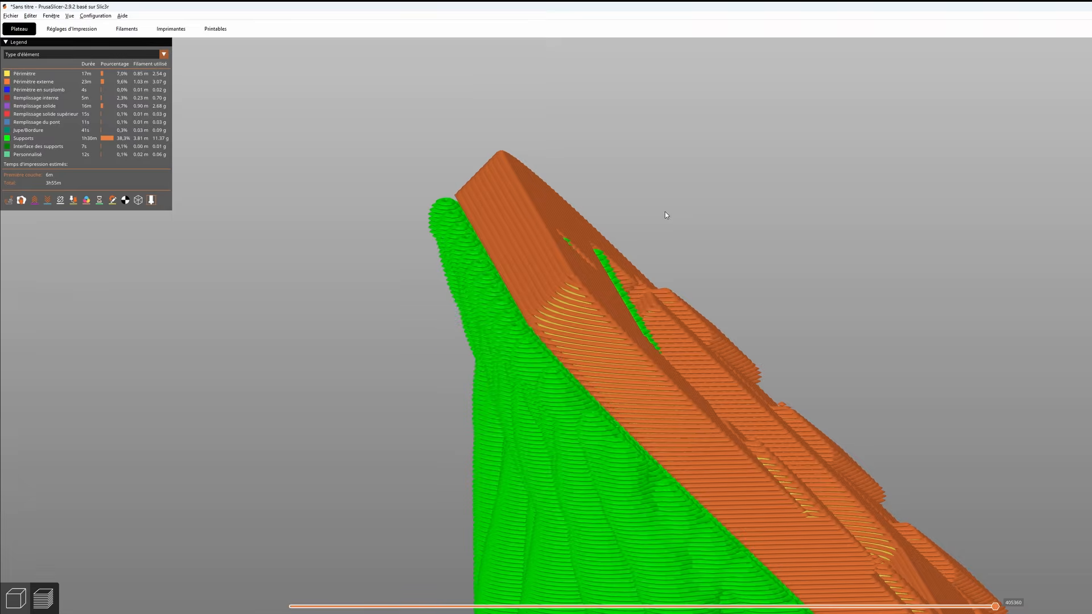
pyautogui.moveTo(781, 270); pyautogui.dragTo(753, 232, button='right')
pyautogui.scroll(-7, 695, 241)
pyautogui.moveTo(807, 271); pyautogui.dragTo(592, 130, button='right')
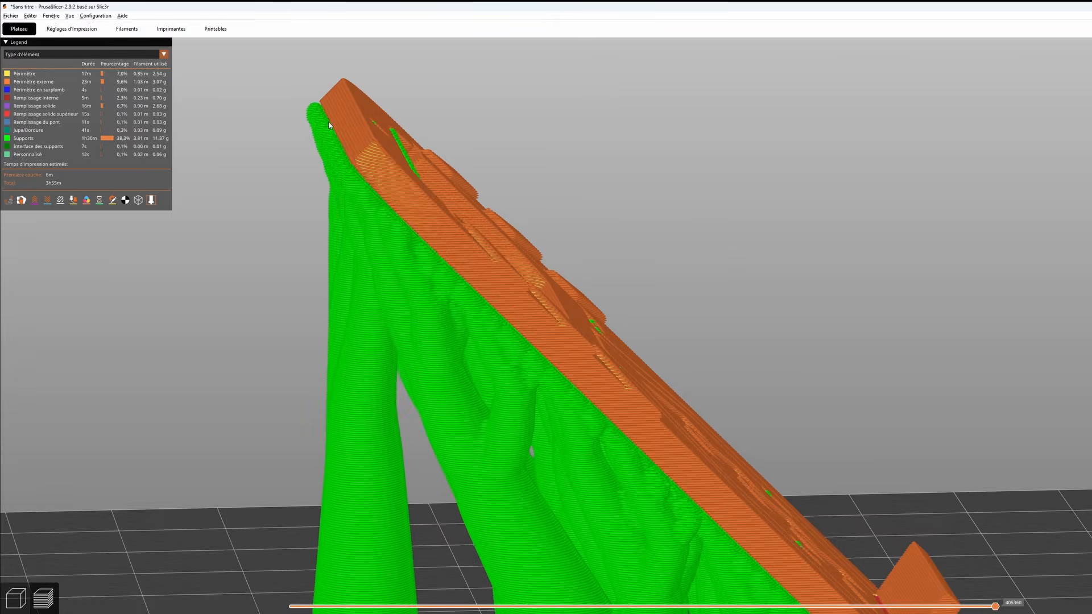
# - Switch the support style to Ajusté, re-slice, and inspect the interface layers between the supports and the sloped underside
pyautogui.click(86, 33)
pyautogui.click(245, 173)
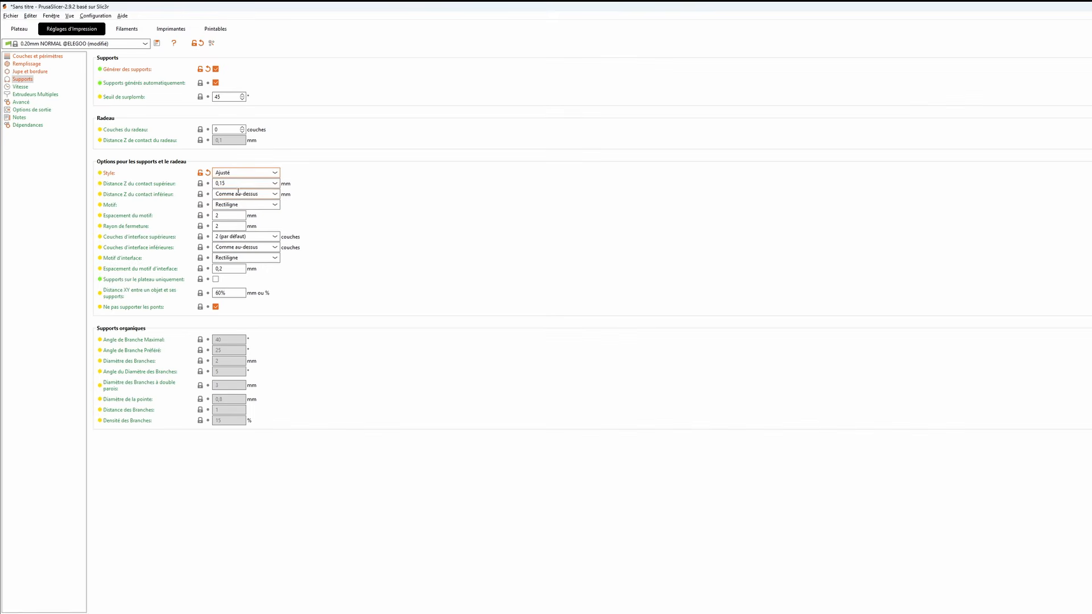
pyautogui.click(242, 191)
pyautogui.click(20, 29)
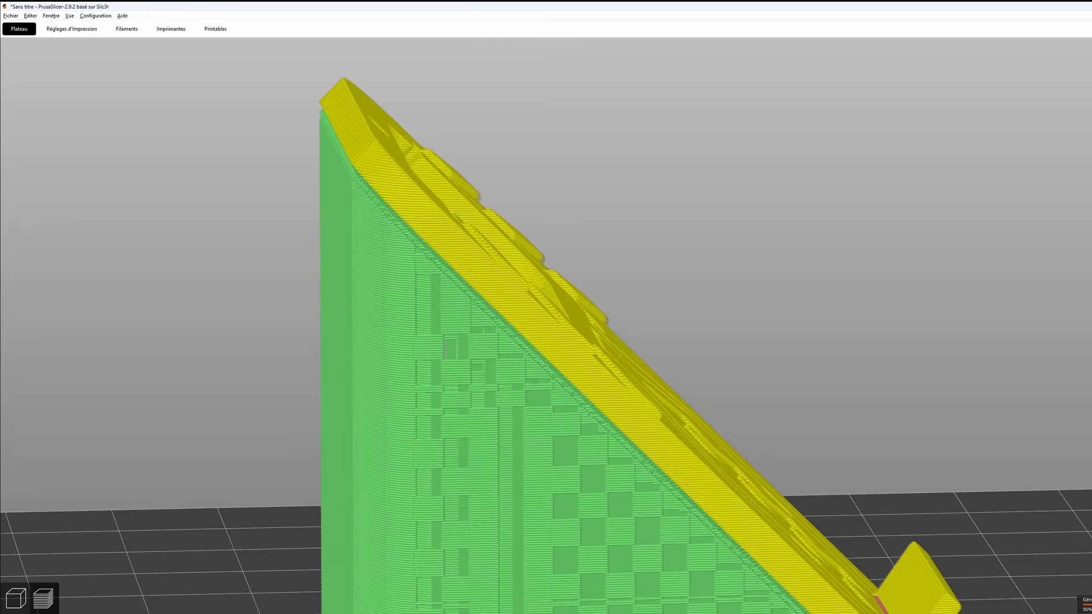
pyautogui.moveTo(720, 379); pyautogui.dragTo(674, 275)
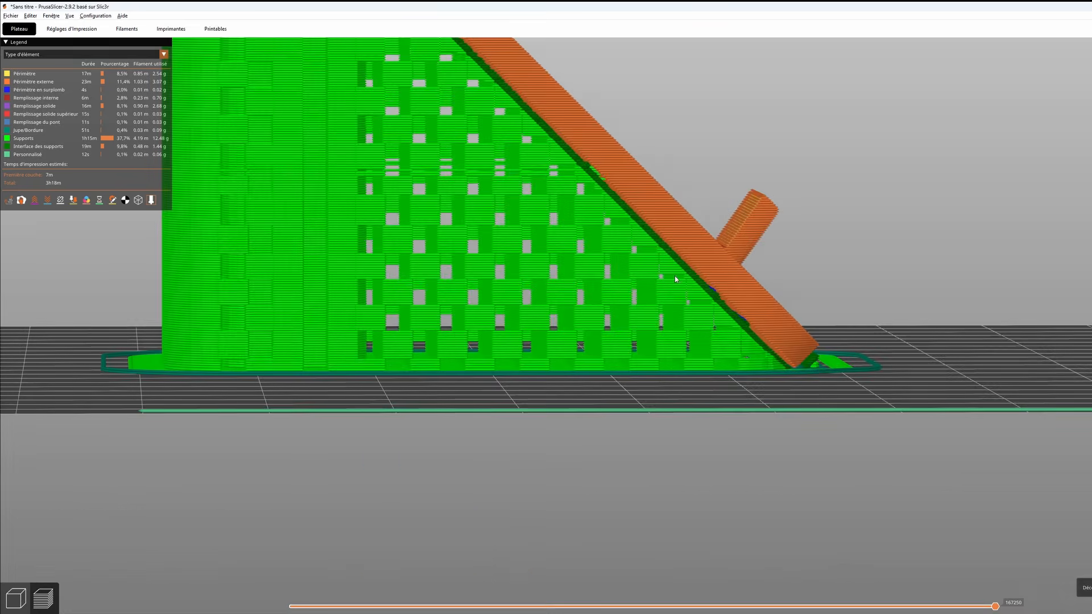
pyautogui.scroll(10, 675, 275)
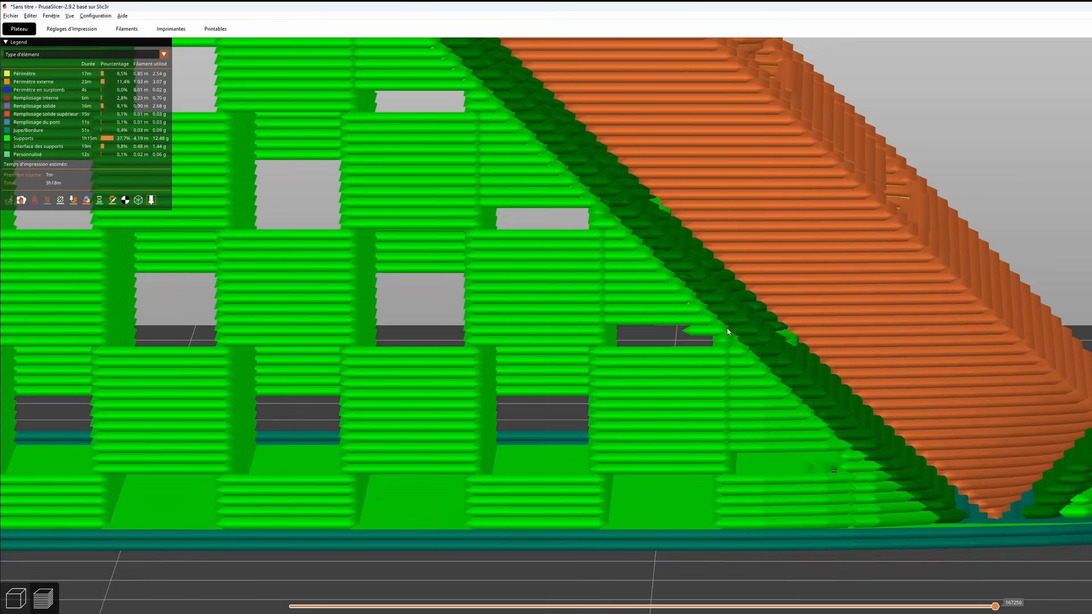
pyautogui.scroll(-10, 740, 315)
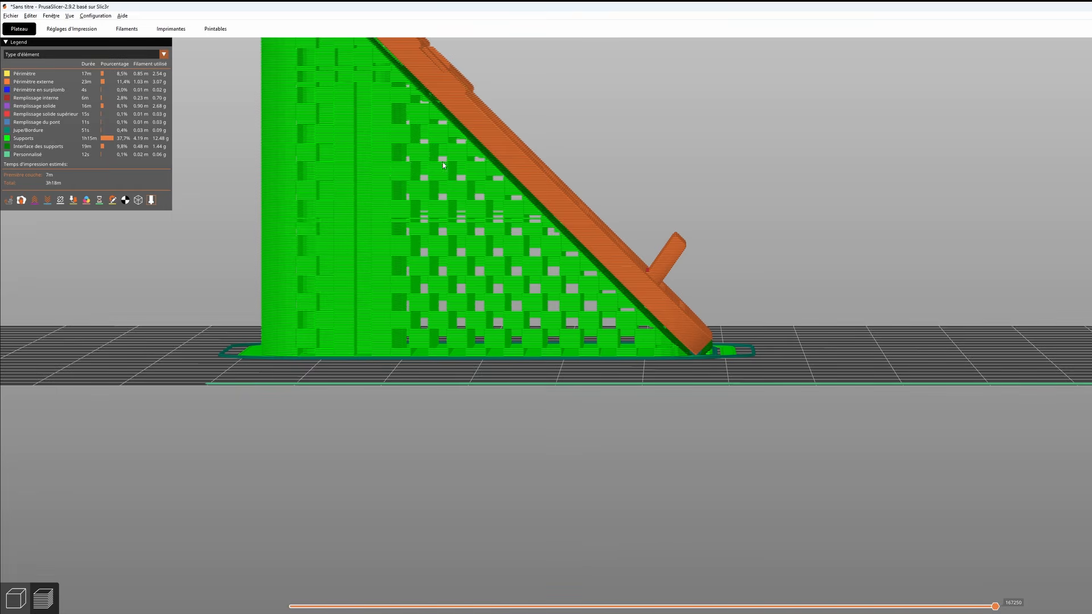
# - Review the choices for upper interface layers and interface pattern in the support settings, keeping 2 (par défaut) and Rectiligne
pyautogui.click(82, 34)
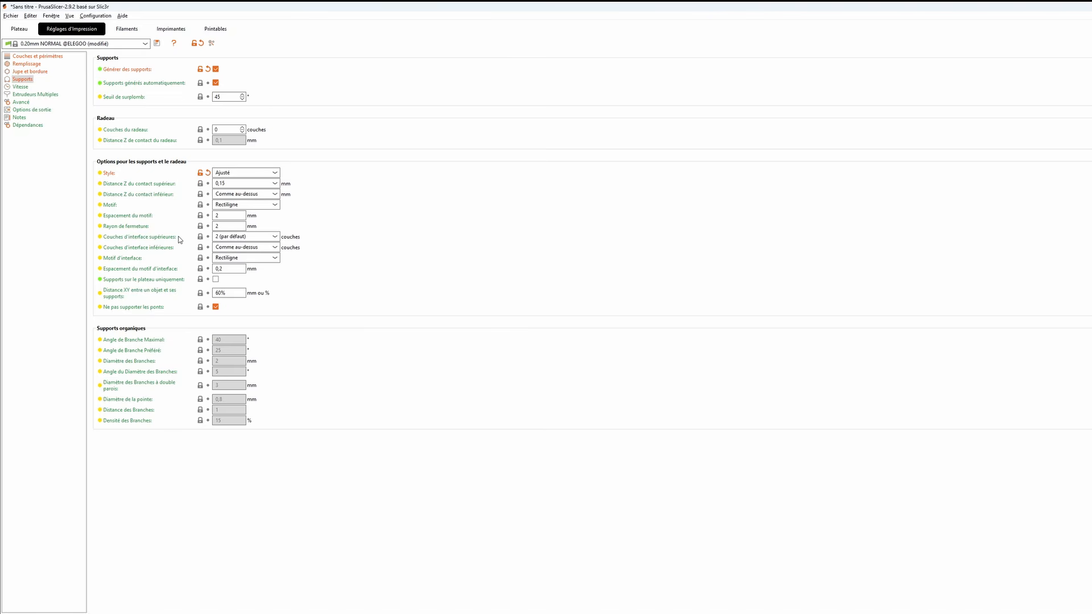
pyautogui.moveTo(158, 249)
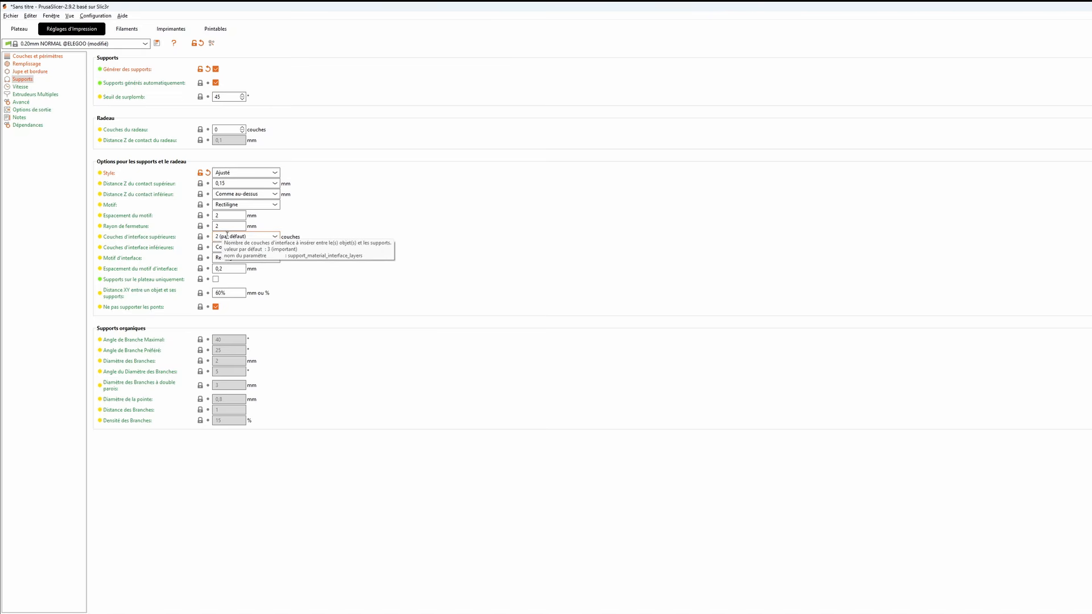
pyautogui.click(276, 237)
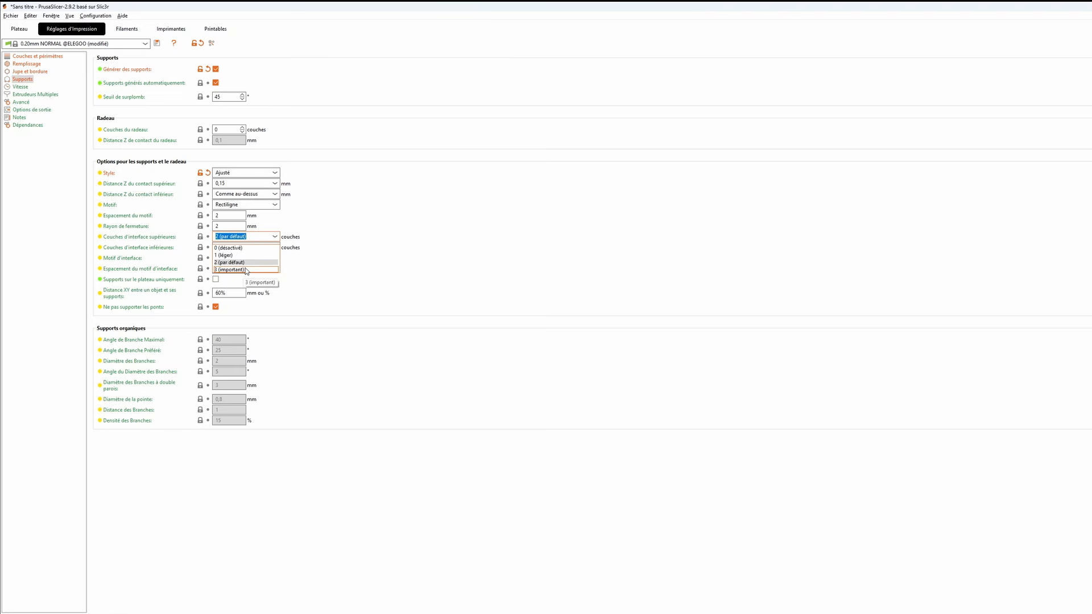
pyautogui.click(276, 239)
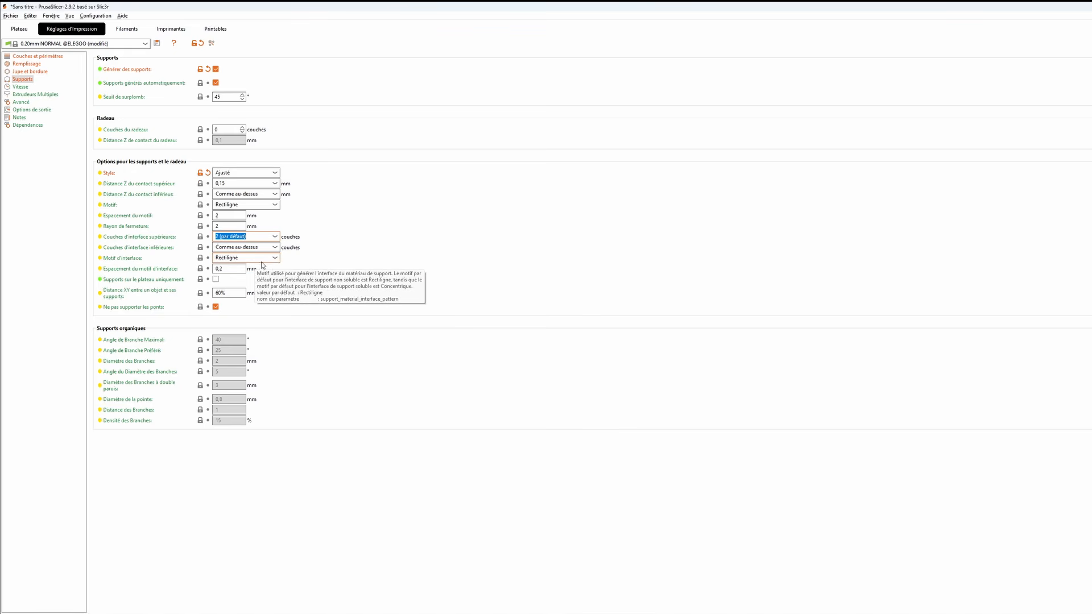
pyautogui.click(266, 258)
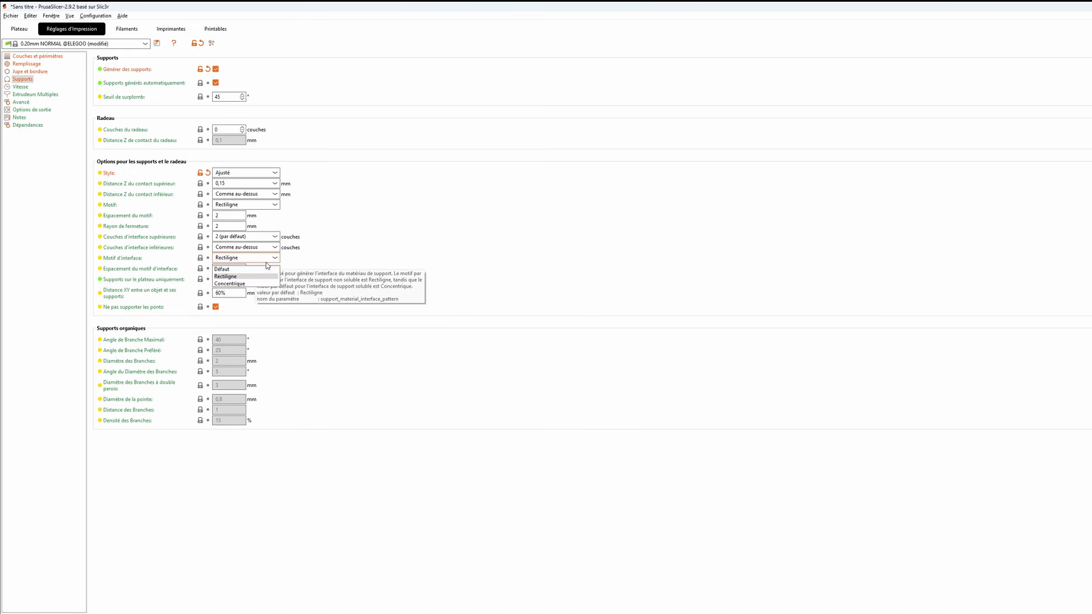
pyautogui.click(226, 277)
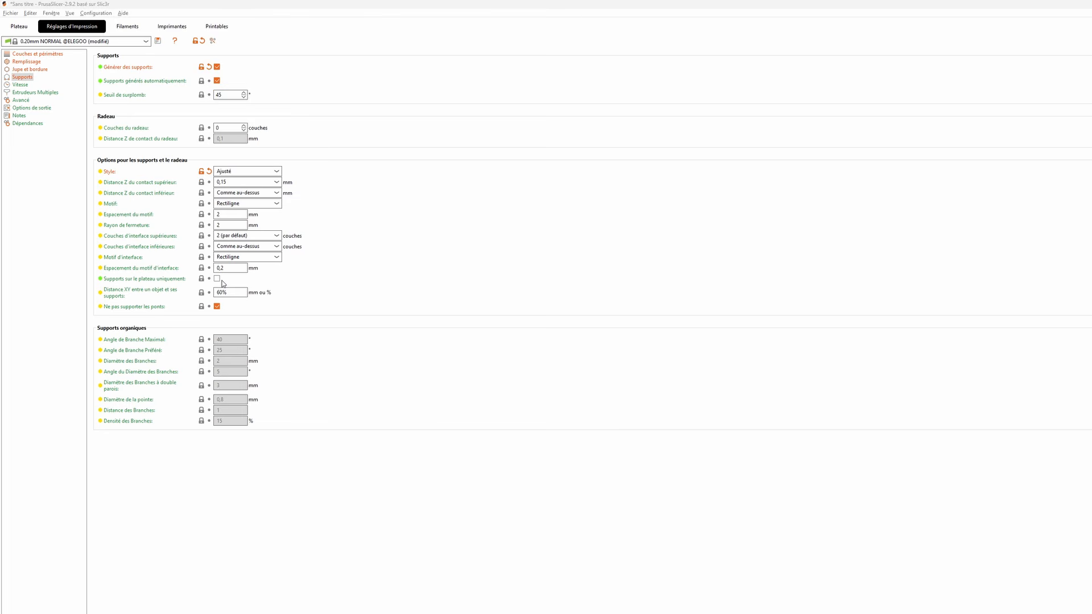
# - Set the support style back to Organique, start re-slicing, and view the upper face of the tilted model
pyautogui.click(239, 171)
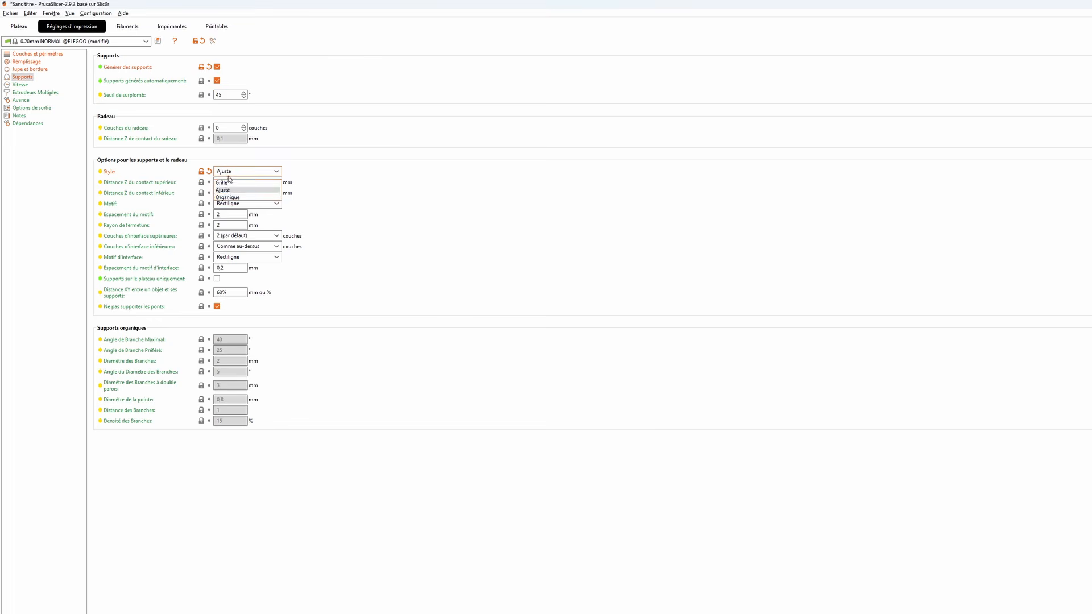
pyautogui.click(227, 198)
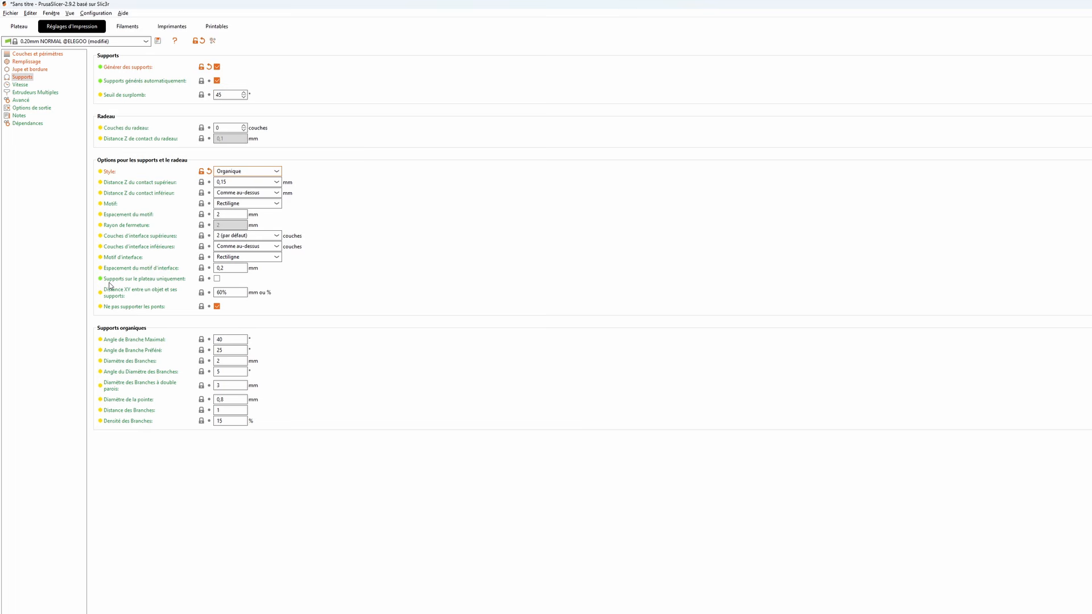
pyautogui.click(24, 28)
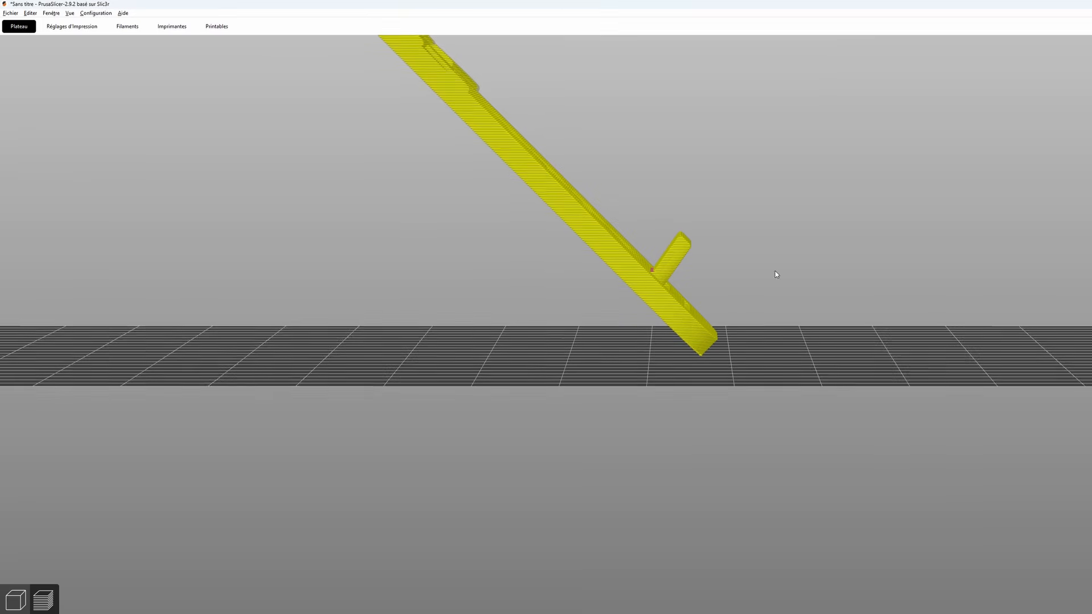
pyautogui.moveTo(775, 274); pyautogui.dragTo(850, 399, button='right')
pyautogui.moveTo(850, 399); pyautogui.dragTo(841, 401)
pyautogui.moveTo(597, 357); pyautogui.dragTo(857, 305, button='right')
pyautogui.moveTo(857, 305); pyautogui.dragTo(847, 309)
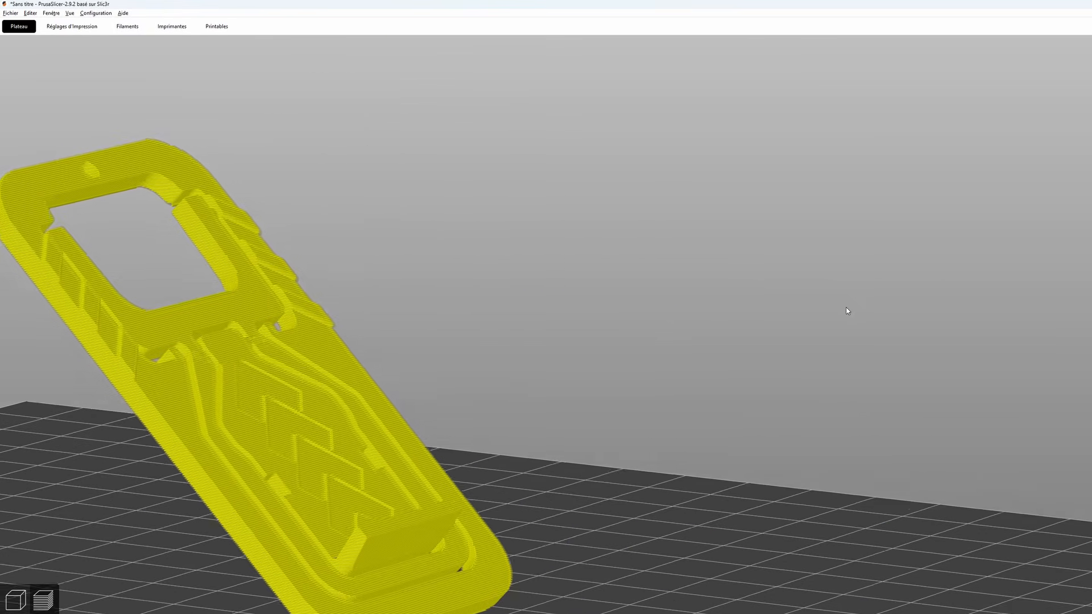
pyautogui.moveTo(718, 314); pyautogui.dragTo(904, 254, button='right')
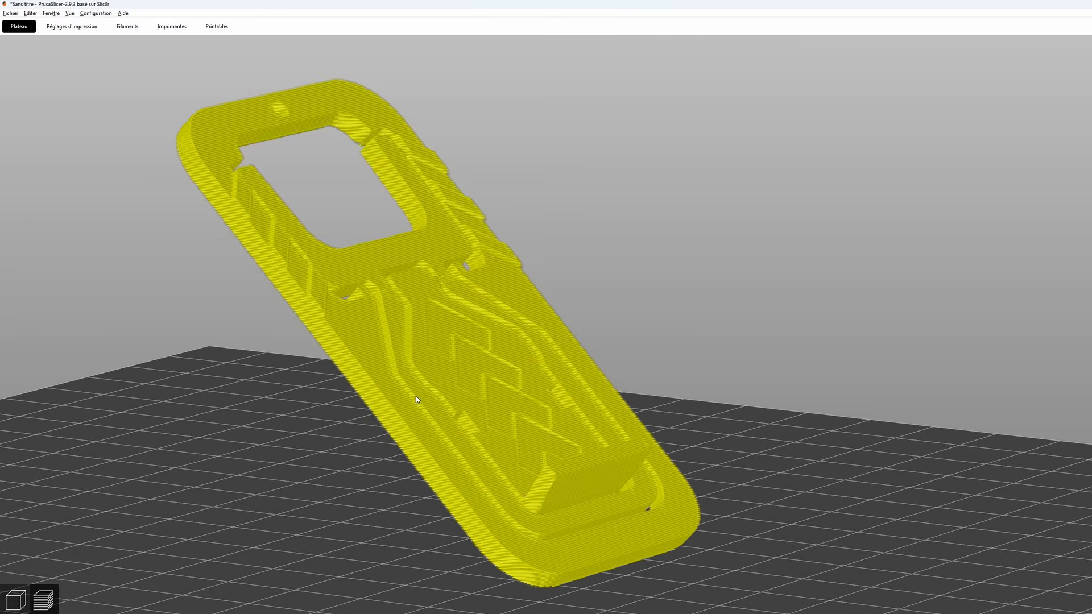
# - Check the plate-only and XY distance support settings, and examine how the organic supports surround the model's lower edge on the plate
pyautogui.click(76, 29)
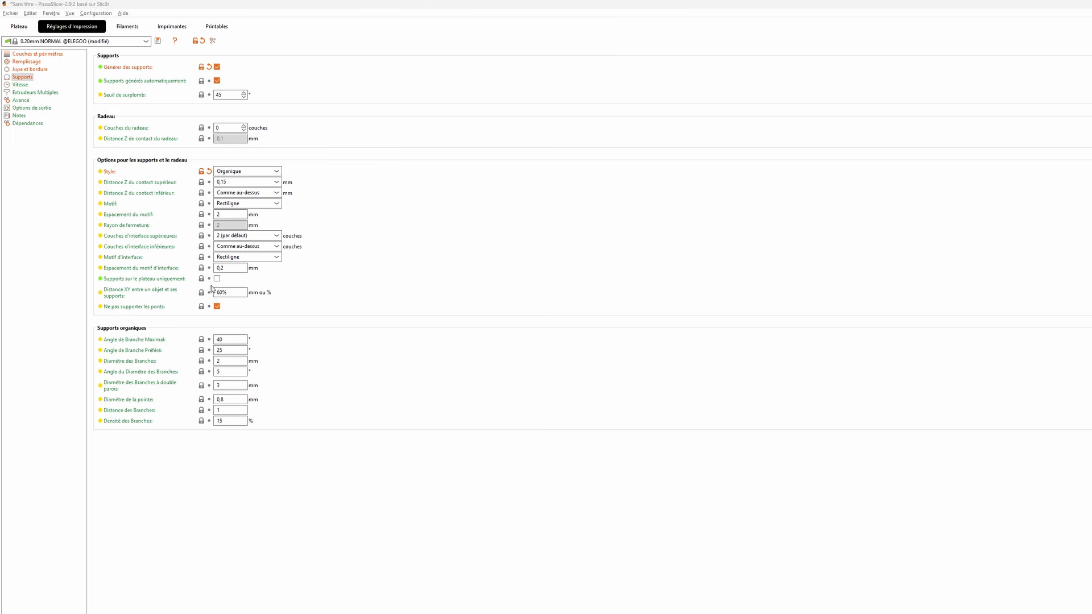
pyautogui.click(20, 26)
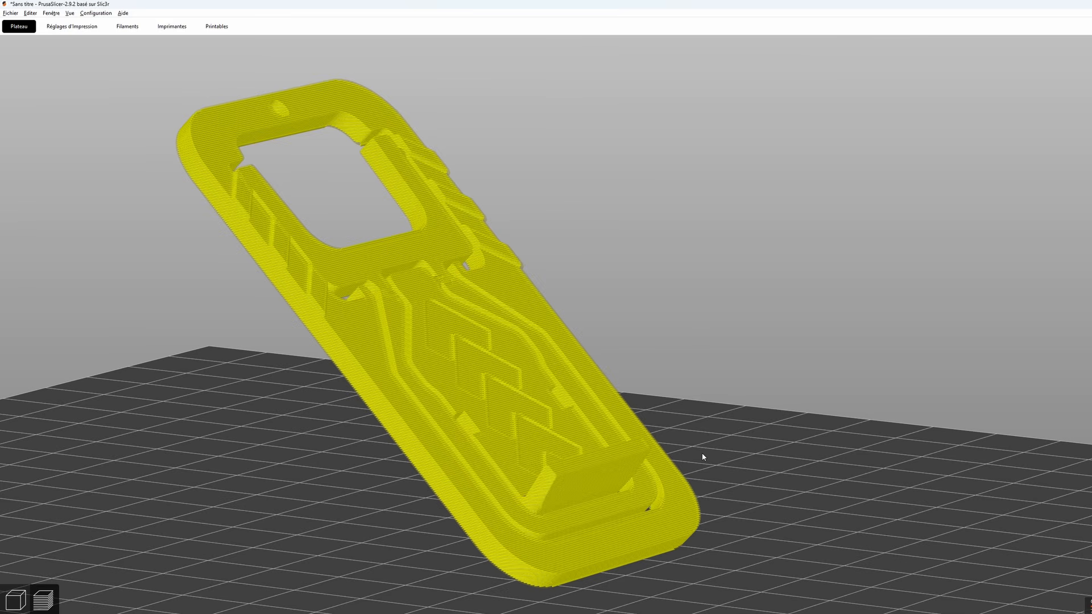
pyautogui.moveTo(827, 496); pyautogui.dragTo(823, 375, button='middle')
pyautogui.moveTo(699, 398); pyautogui.dragTo(914, 306)
pyautogui.moveTo(913, 306); pyautogui.dragTo(705, 353, button='middle')
pyautogui.scroll(10, 704, 353)
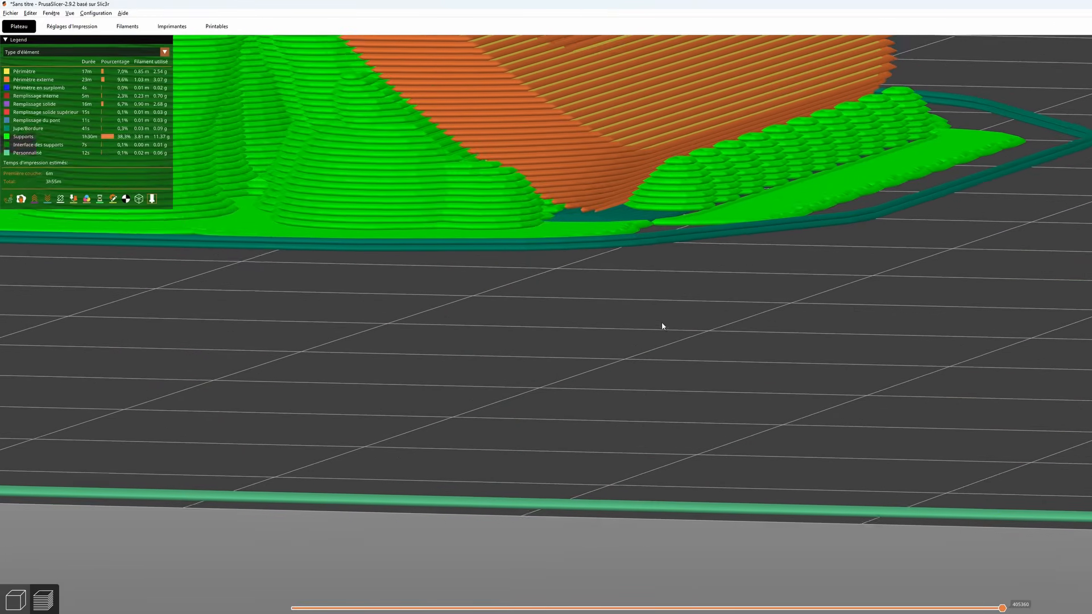
pyautogui.moveTo(661, 323); pyautogui.dragTo(693, 349, button='middle')
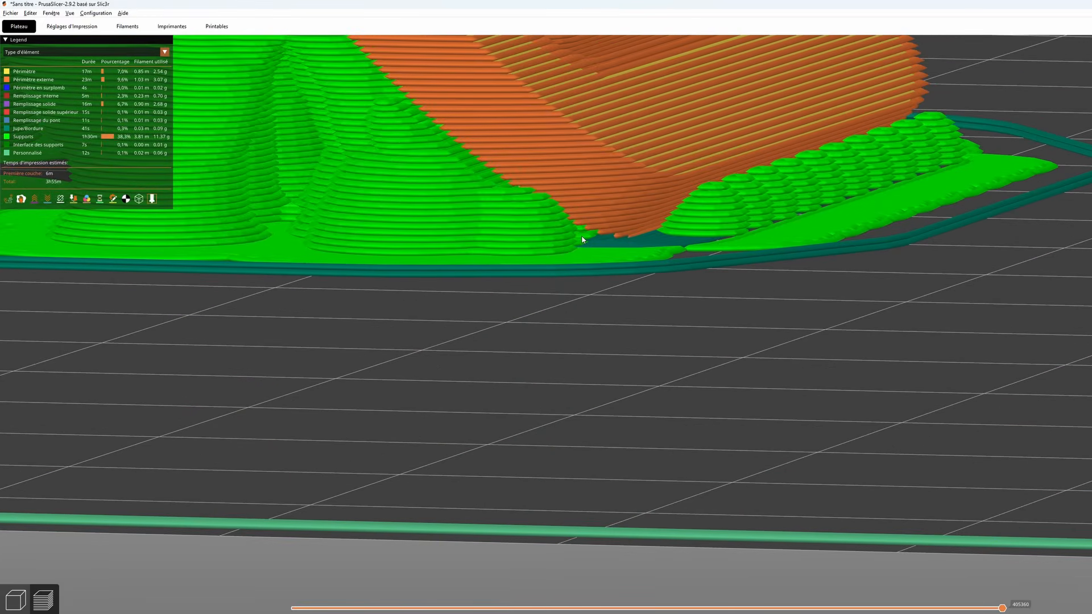
pyautogui.moveTo(707, 327); pyautogui.dragTo(496, 268)
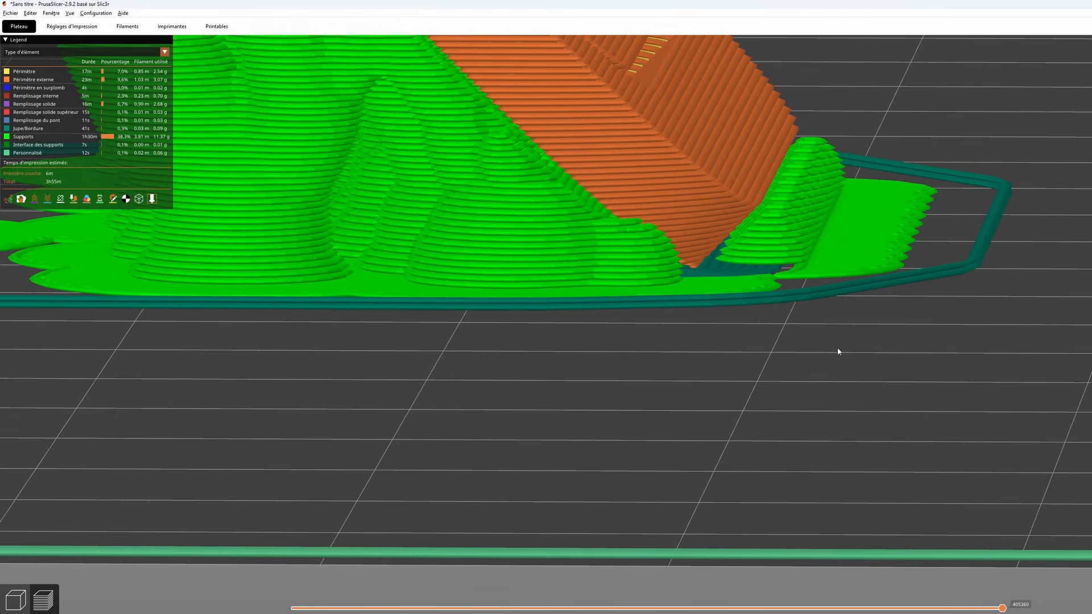
pyautogui.moveTo(837, 348); pyautogui.dragTo(833, 348)
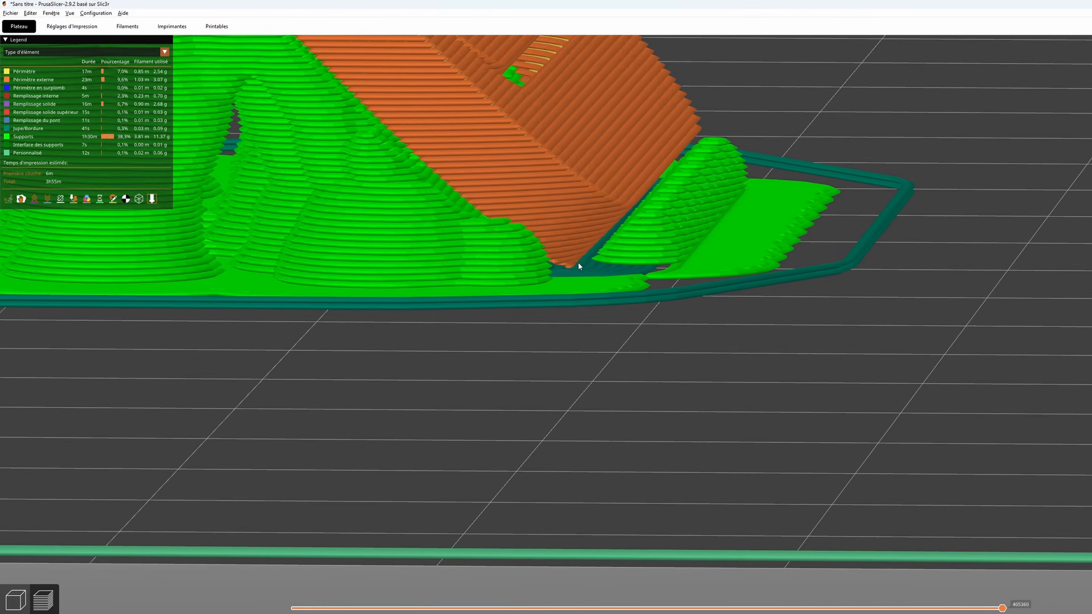
# - Set the XY distance between the object and its supports to 5 in the support settings
pyautogui.click(73, 26)
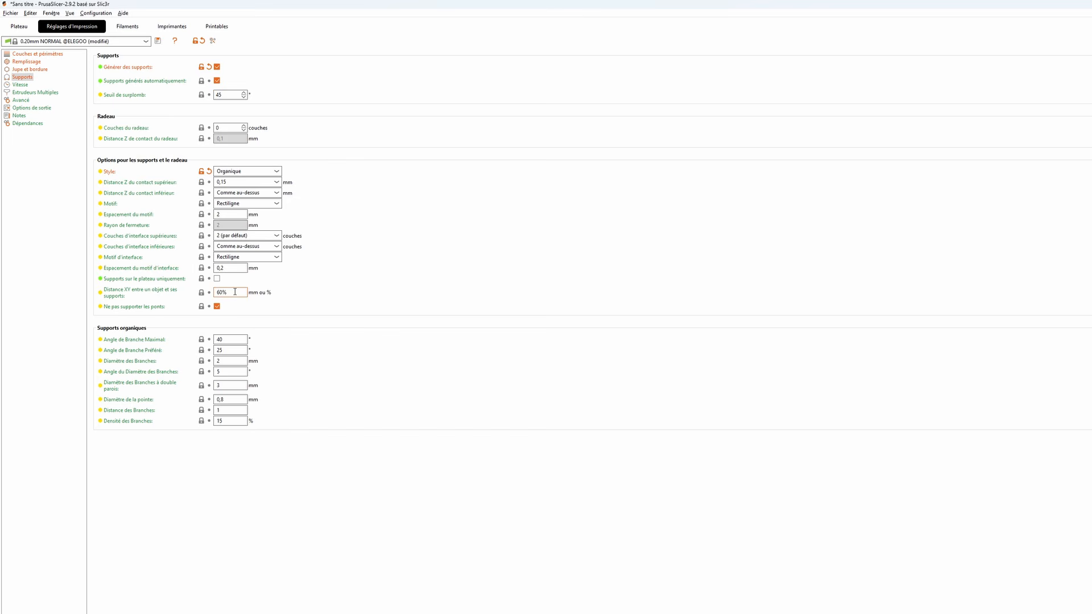
pyautogui.moveTo(235, 292); pyautogui.dragTo(214, 294)
pyautogui.write('5')
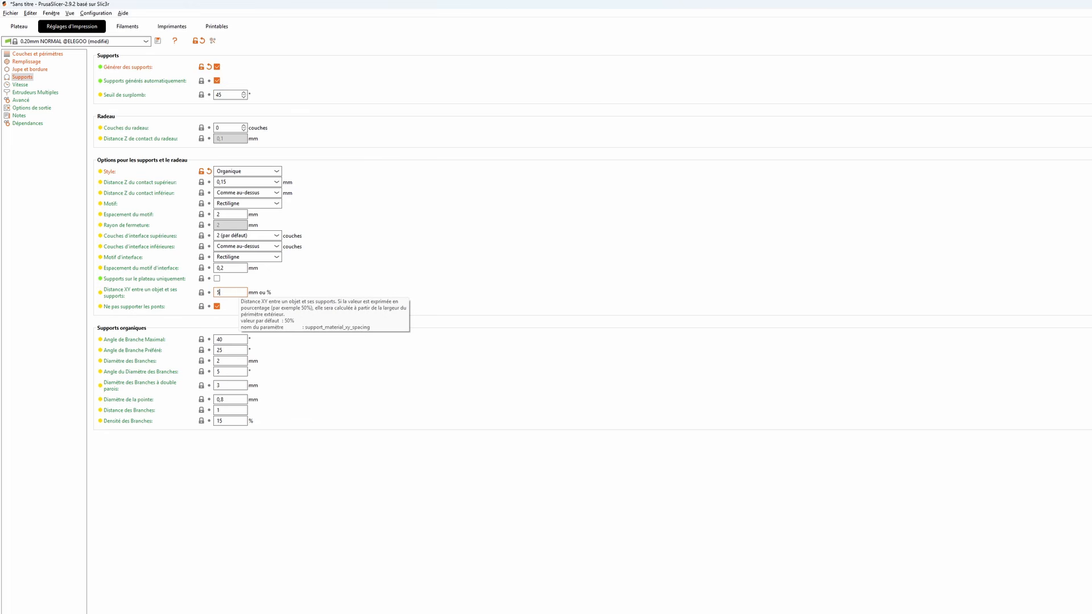
pyautogui.press('Return')
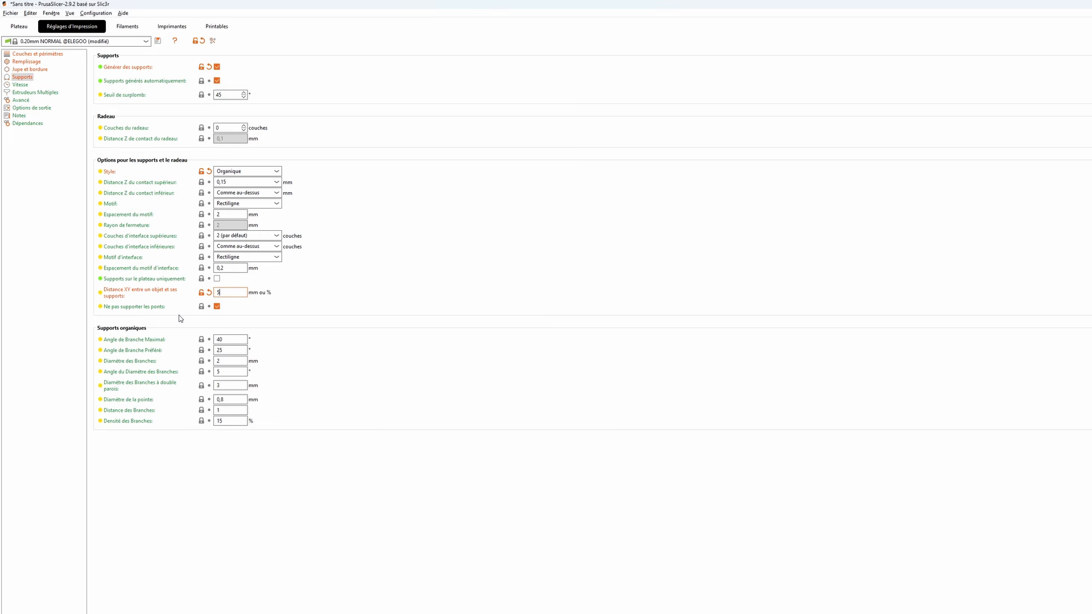
# - Return from the preview to the 3D editor and place the tilted model upright on its short bottom edge
pyautogui.click(19, 30)
pyautogui.scroll(-6, 588, 282)
pyautogui.scroll(-9, 588, 278)
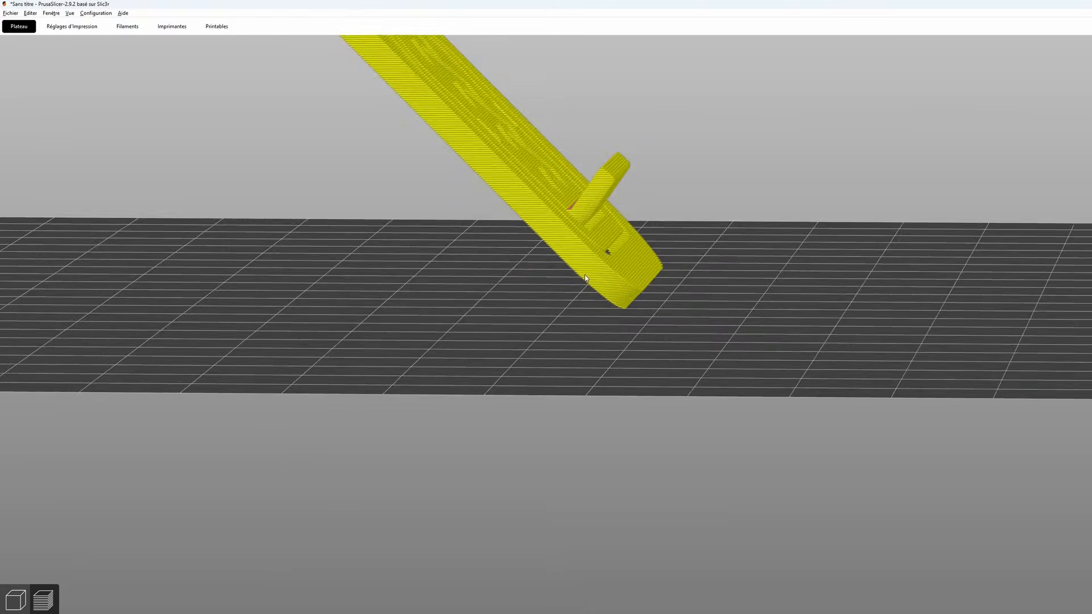
pyautogui.moveTo(614, 222); pyautogui.dragTo(689, 418, button='right')
pyautogui.moveTo(719, 336); pyautogui.dragTo(654, 334)
pyautogui.scroll(-5, 653, 337)
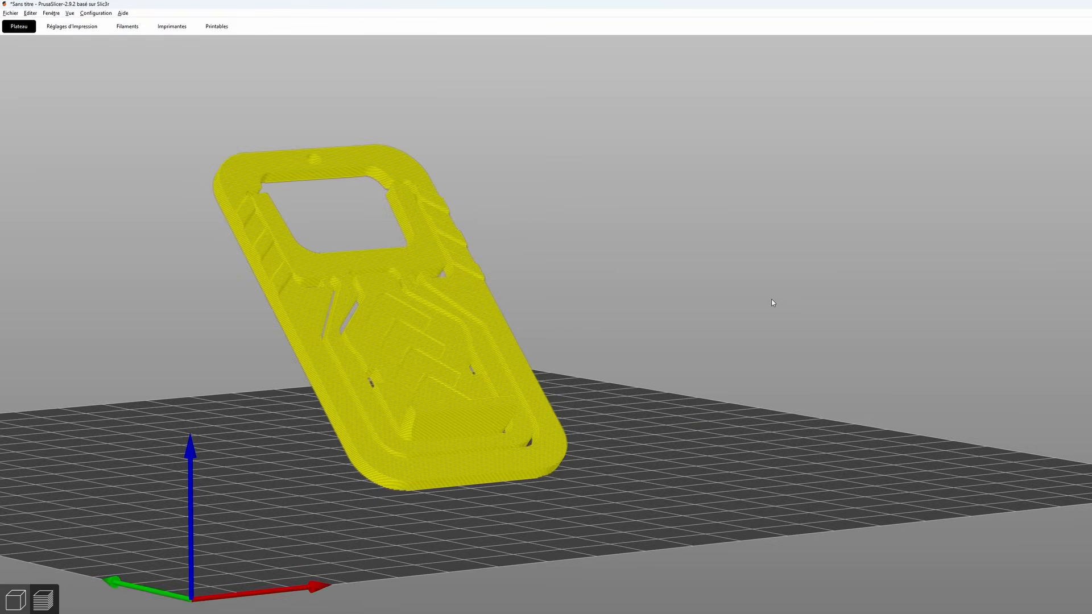
pyautogui.scroll(2, 394, 267)
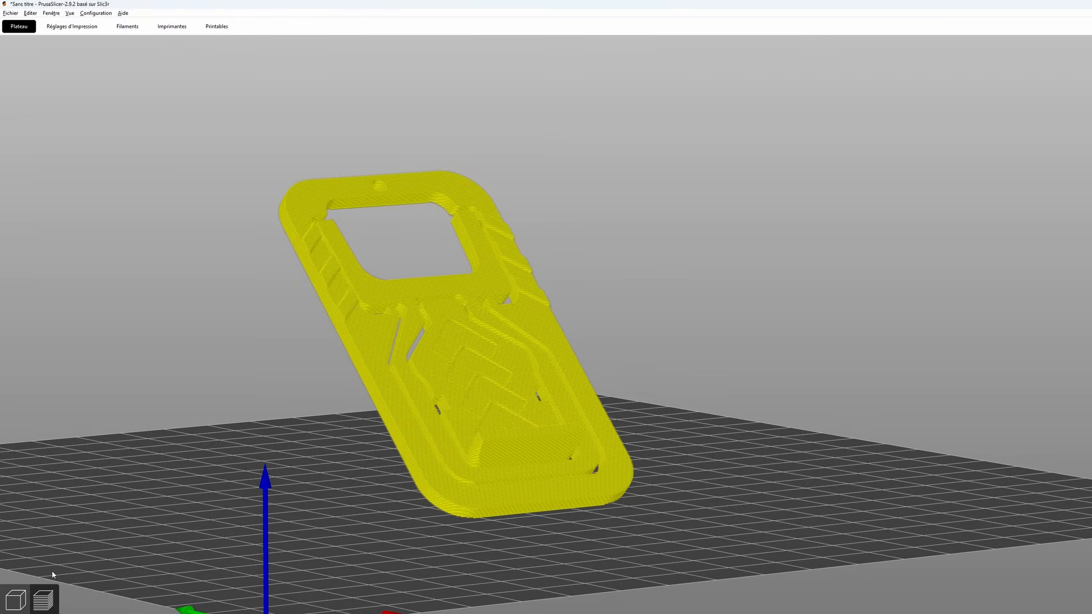
pyautogui.click(15, 600)
pyautogui.click(413, 391)
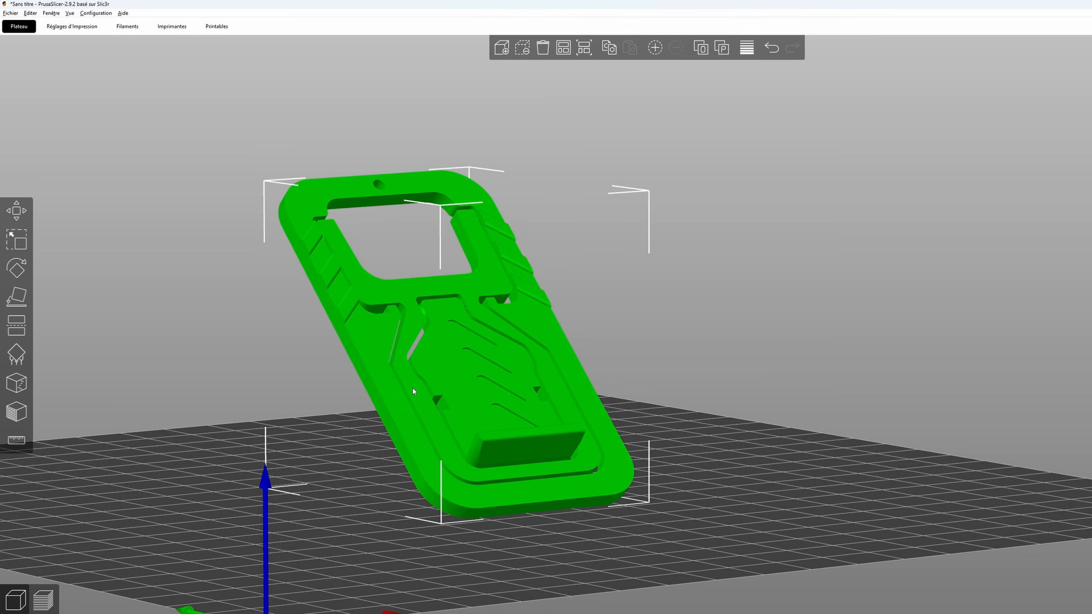
pyautogui.click(15, 296)
pyautogui.click(541, 510)
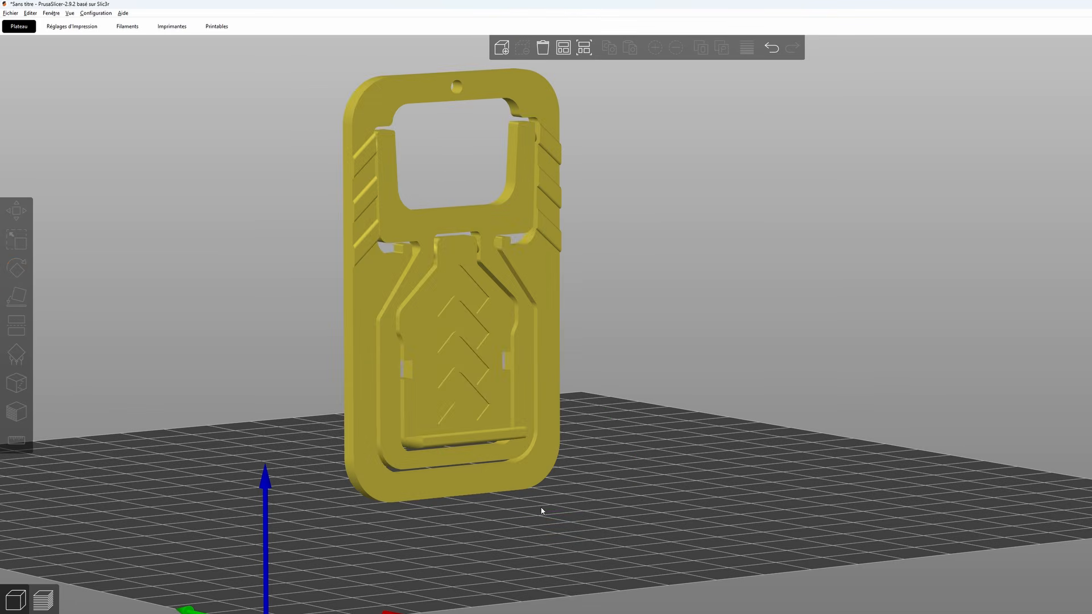
# - Examine the upright model from the front, focusing on the round hole and the wide opening in its upper part
pyautogui.moveTo(636, 319); pyautogui.dragTo(748, 428, button='right')
pyautogui.moveTo(757, 407); pyautogui.dragTo(731, 403)
pyautogui.moveTo(731, 403); pyautogui.dragTo(864, 384, button='right')
pyautogui.scroll(3, 506, 340)
pyautogui.moveTo(707, 344); pyautogui.dragTo(890, 333, button='right')
pyautogui.moveTo(861, 369); pyautogui.dragTo(851, 369)
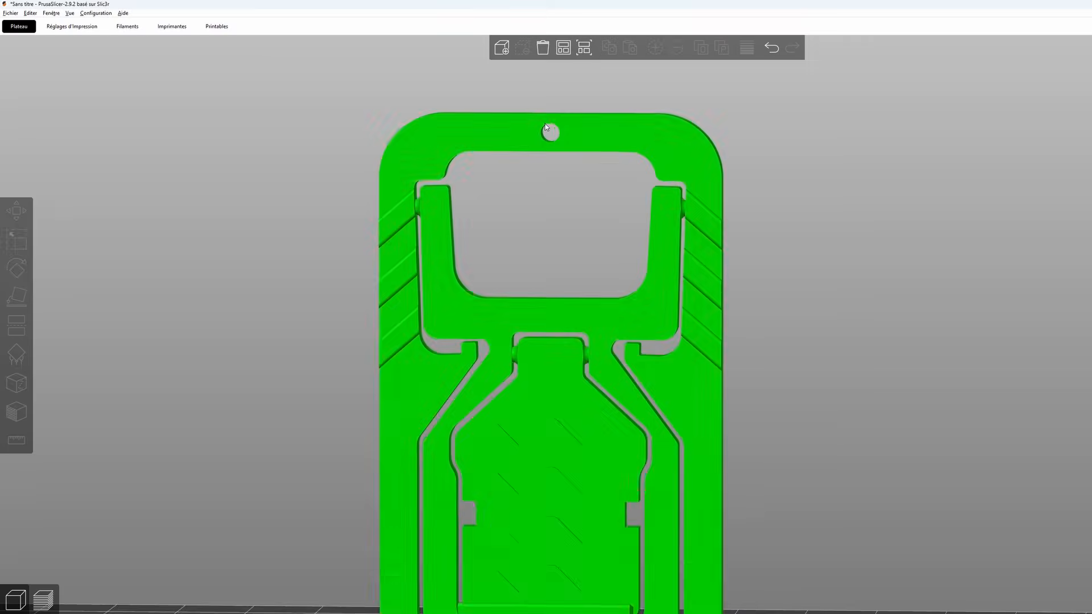
pyautogui.moveTo(554, 176); pyautogui.dragTo(562, 178)
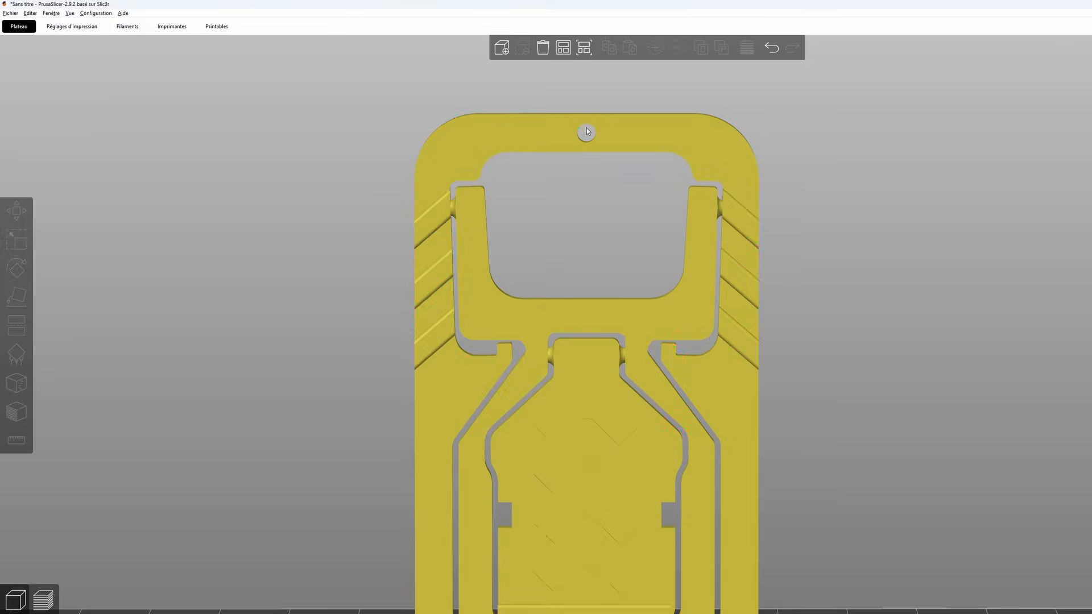
pyautogui.scroll(1, 599, 144)
pyautogui.scroll(5, 567, 309)
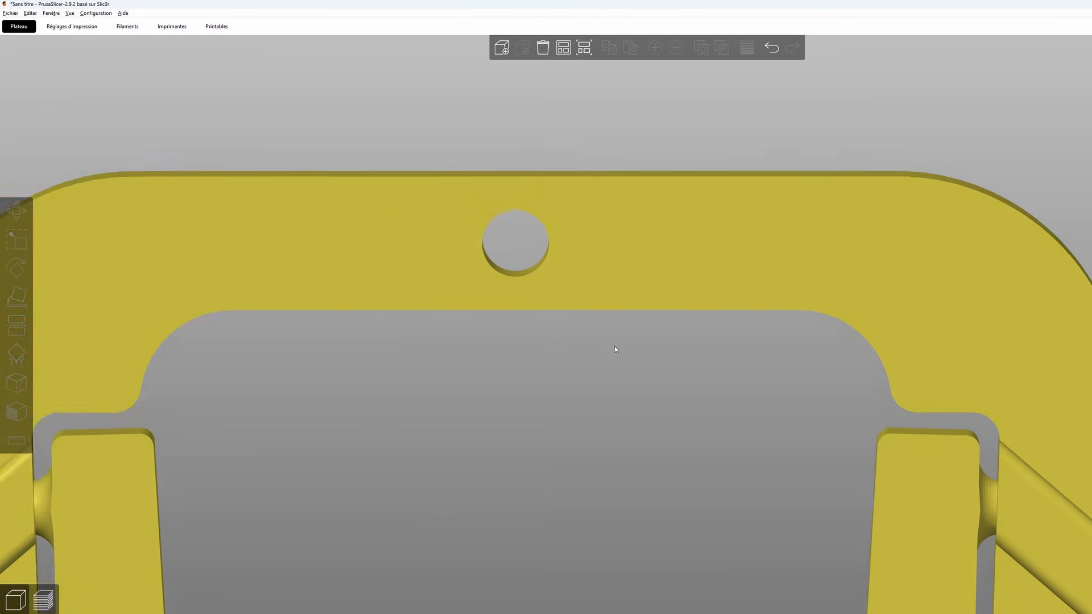
pyautogui.moveTo(614, 346); pyautogui.dragTo(571, 357)
pyautogui.moveTo(571, 357); pyautogui.dragTo(595, 386, button='right')
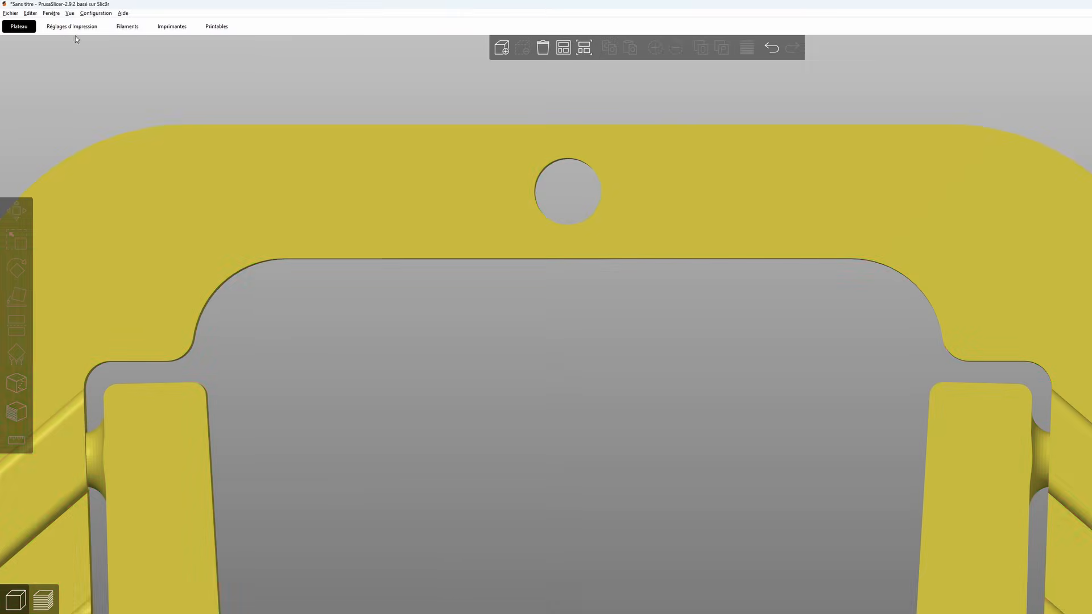
# - Check the Ne pas supporter les ponts option, and examine the bridging areas around the holes of the upright model
pyautogui.click(72, 27)
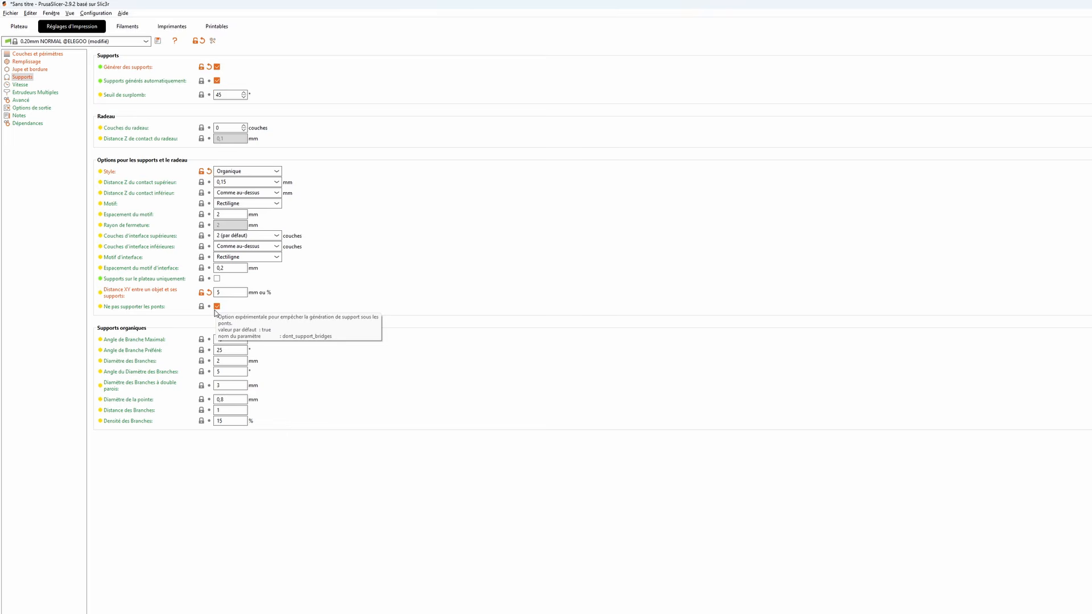
pyautogui.click(18, 26)
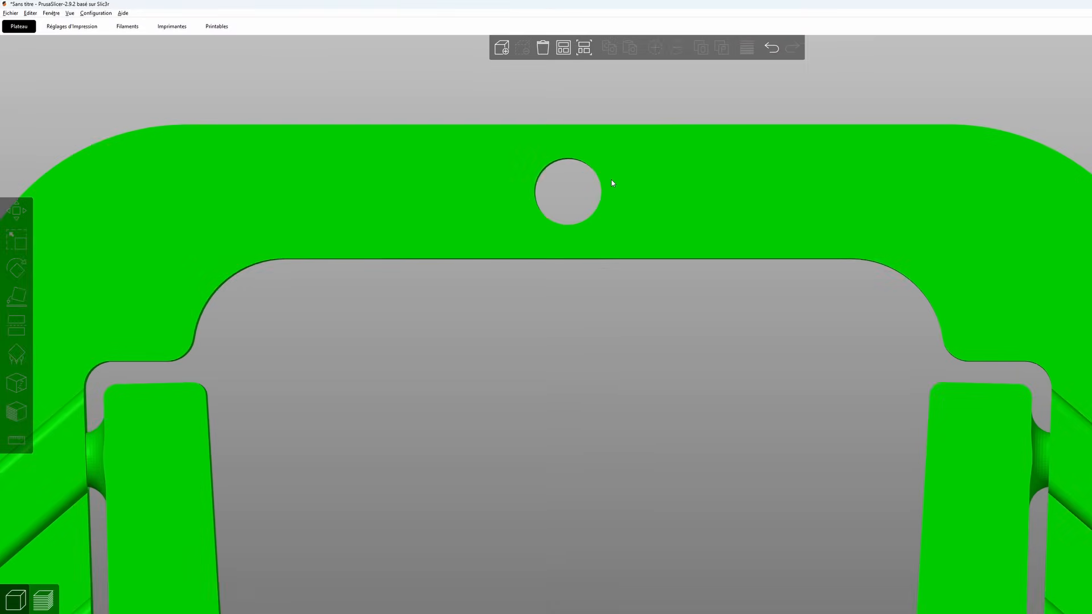
pyautogui.click(585, 199)
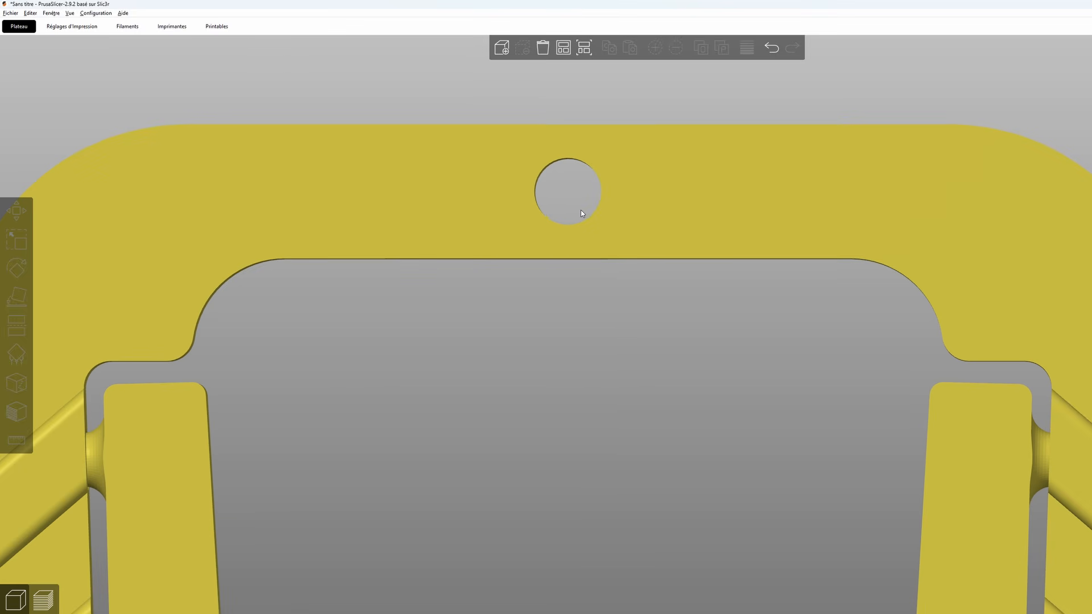
pyautogui.scroll(-8, 568, 223)
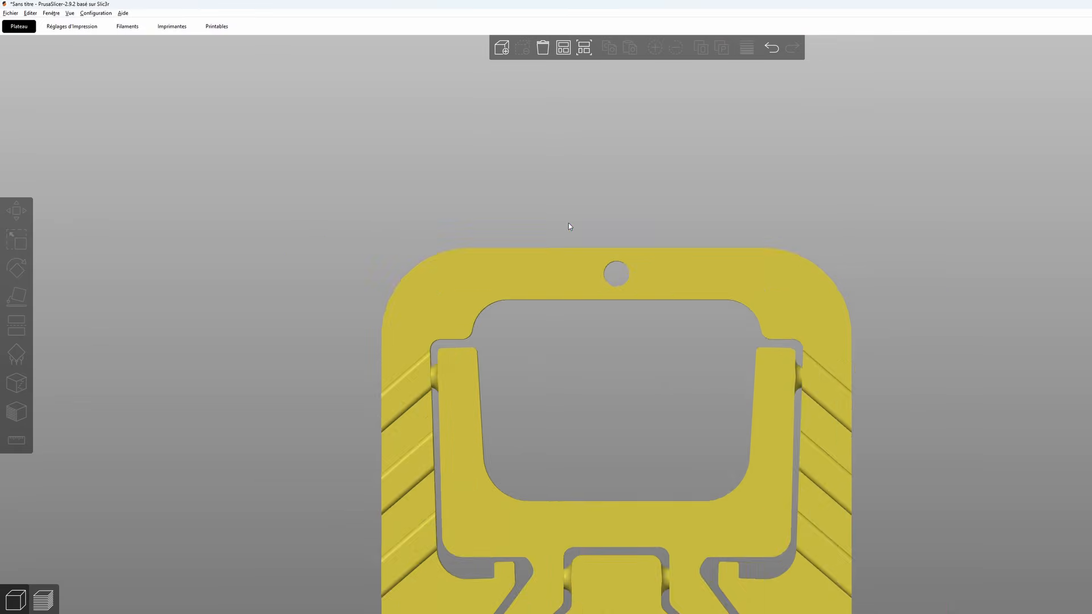
pyautogui.moveTo(640, 176); pyautogui.dragTo(694, 223)
pyautogui.click(655, 159)
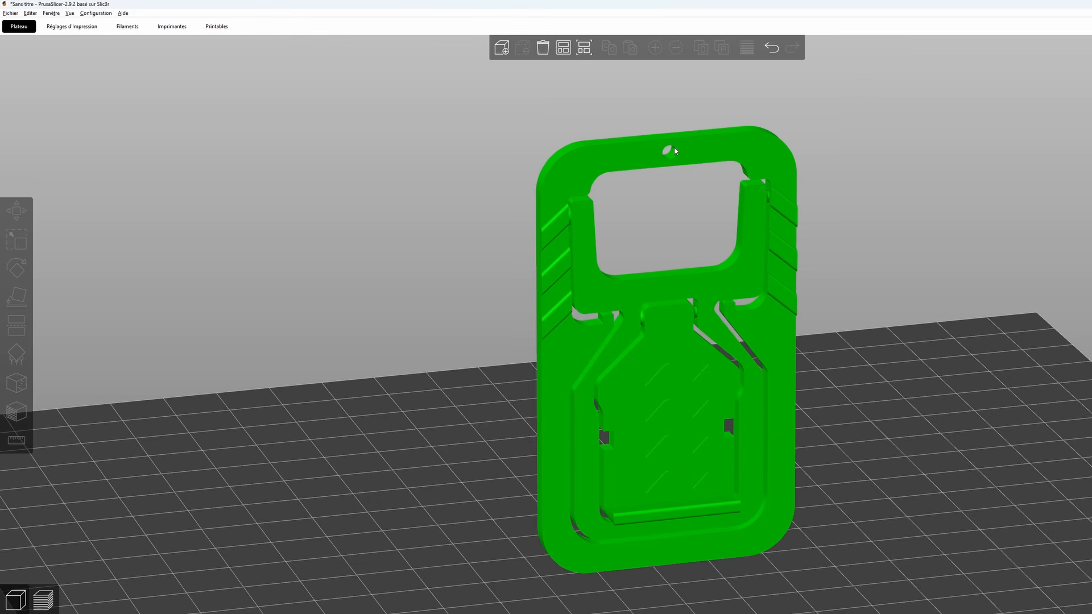
pyautogui.moveTo(683, 278); pyautogui.dragTo(682, 220, button='middle')
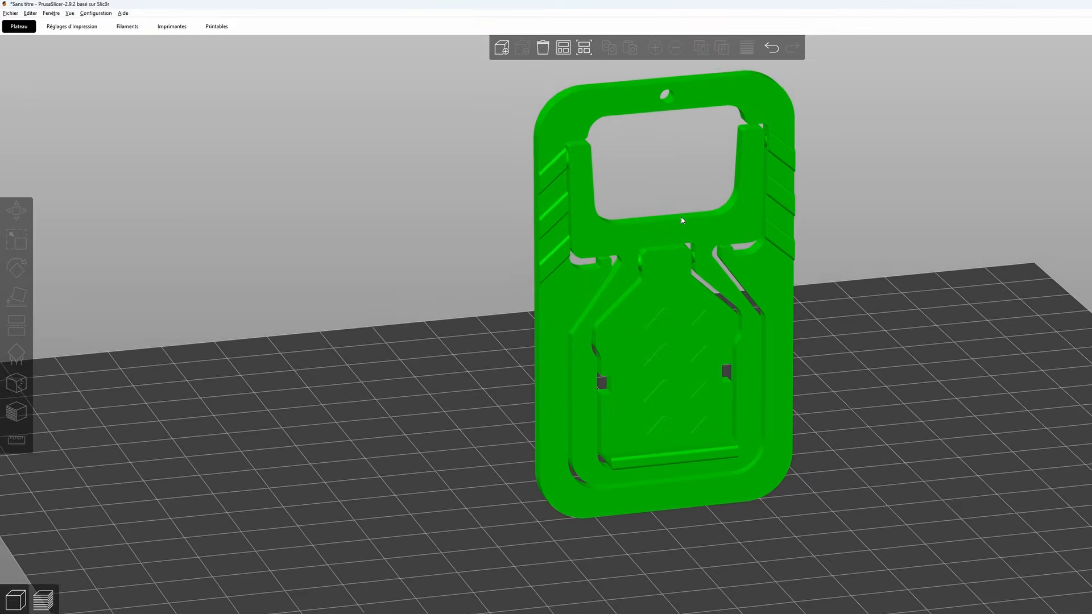
pyautogui.moveTo(822, 288); pyautogui.dragTo(819, 287)
pyautogui.press('1')
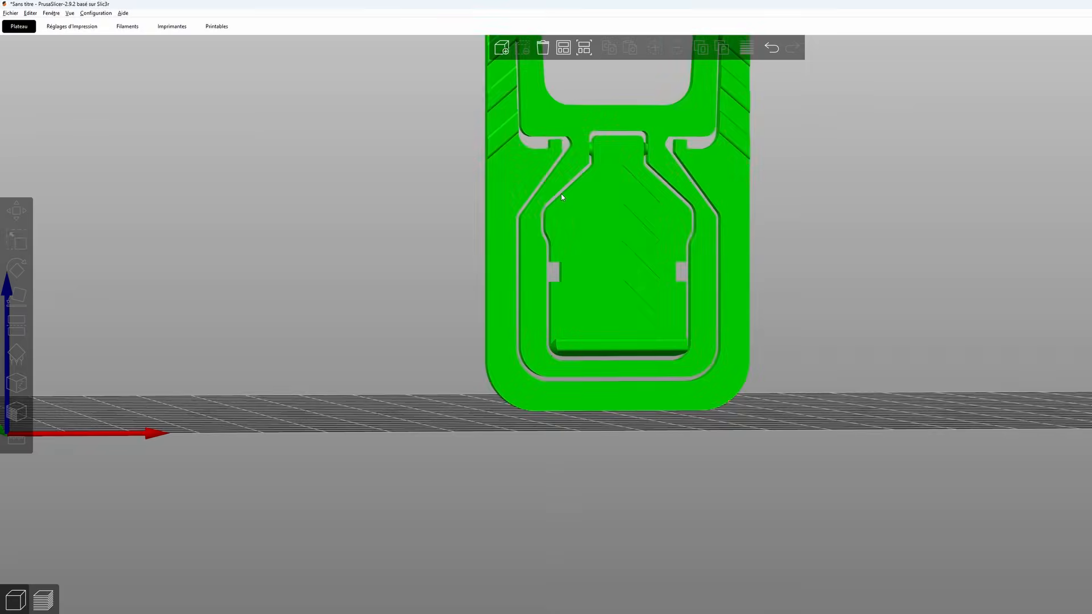
pyautogui.press('z')
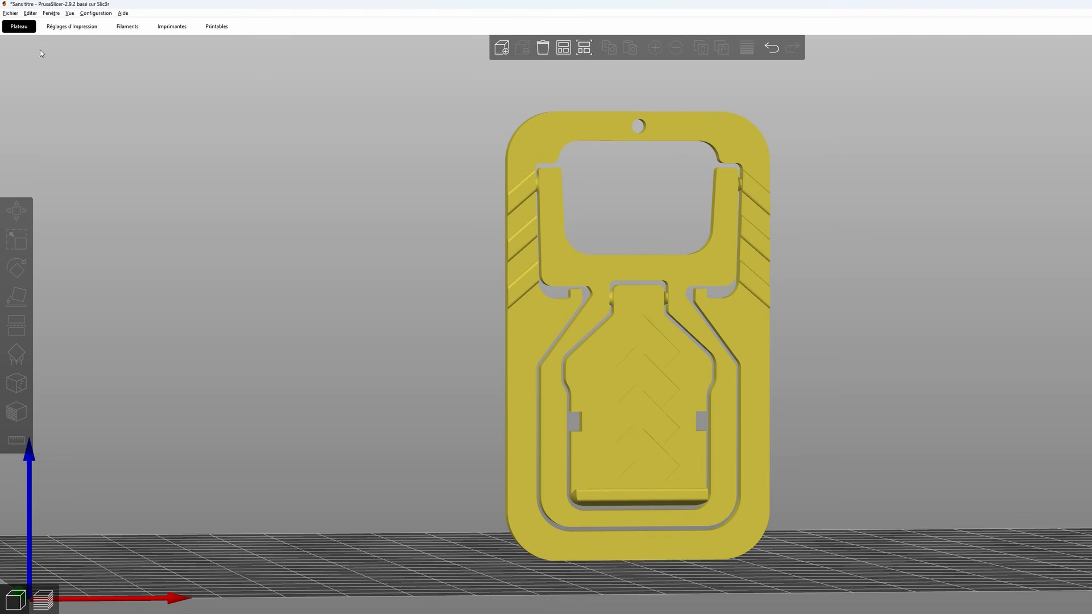
# - Review the organic support settings for branch angles, diameters, tip, distance and density without changing them, and return to the plate
pyautogui.click(63, 27)
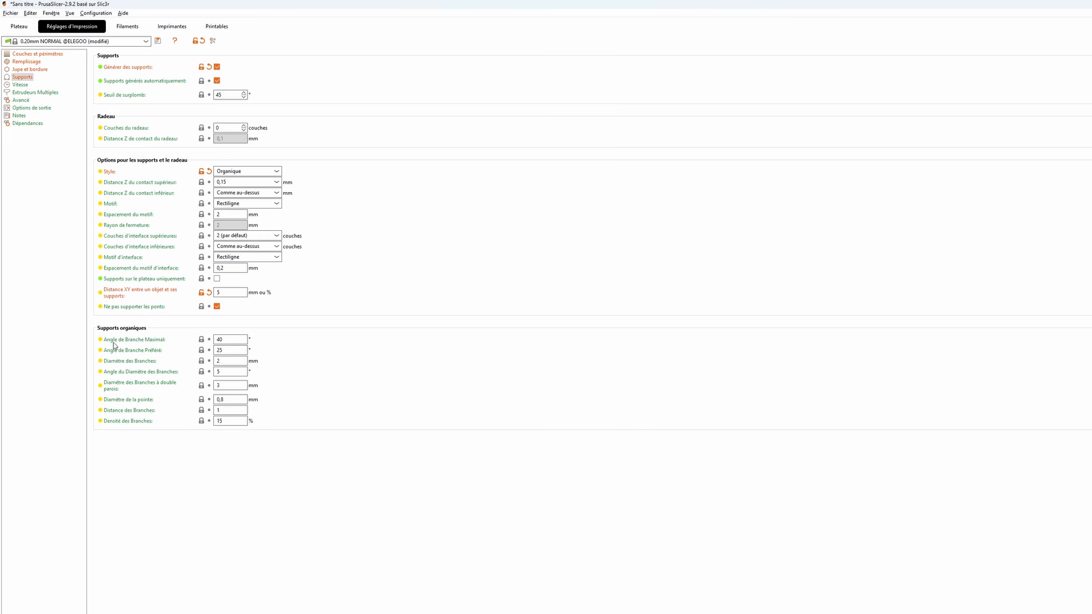
pyautogui.moveTo(146, 344)
pyautogui.moveTo(121, 385)
pyautogui.click(236, 373)
pyautogui.hotkey('ctrl', '1')
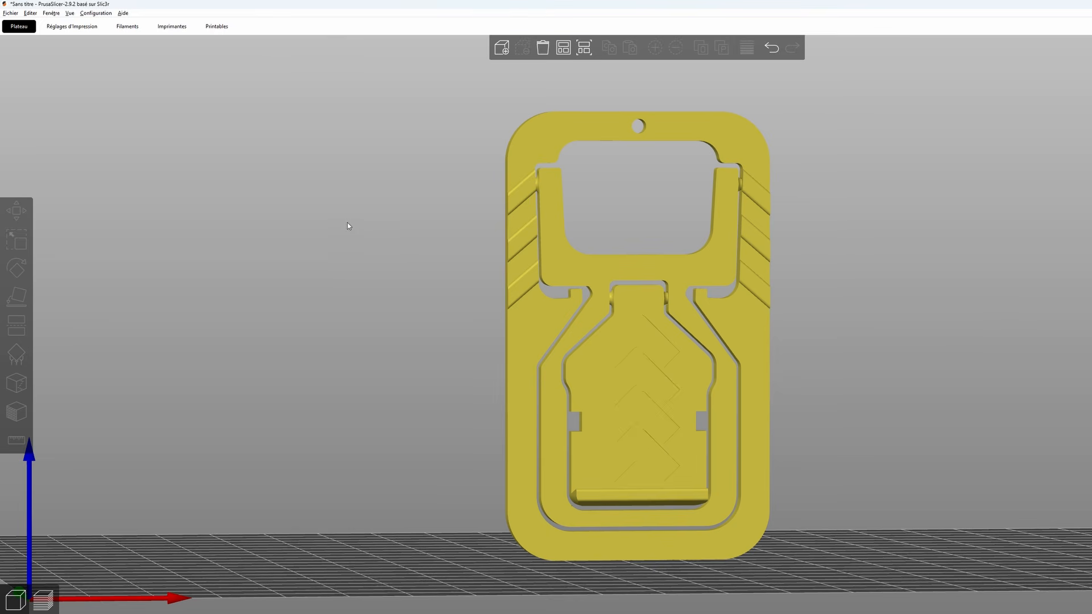
# - Disable Générer des supports in the print settings and go back to the plate
pyautogui.click(76, 30)
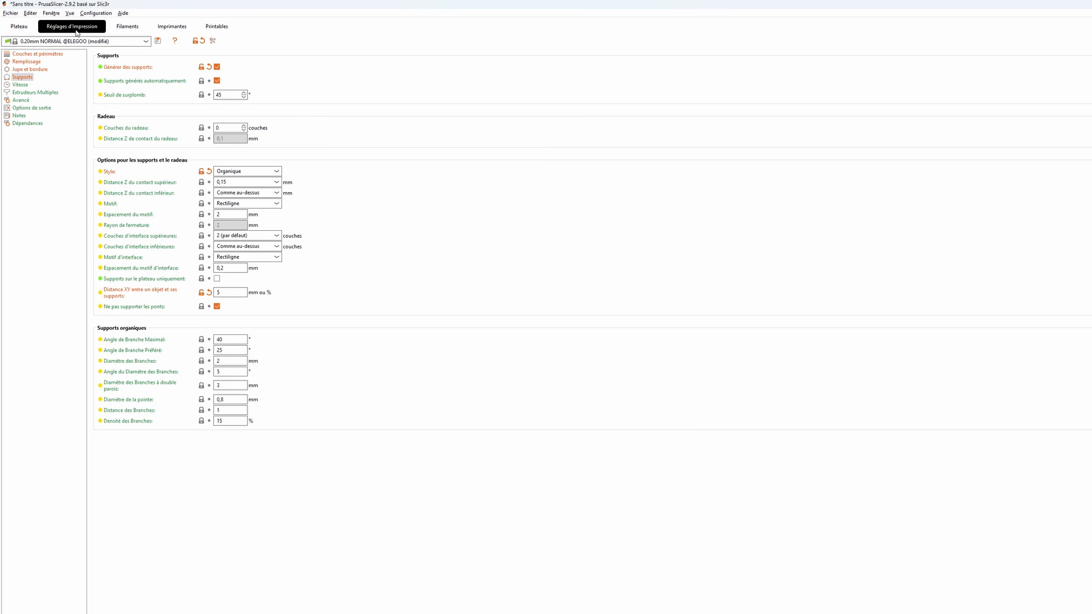
pyautogui.click(217, 67)
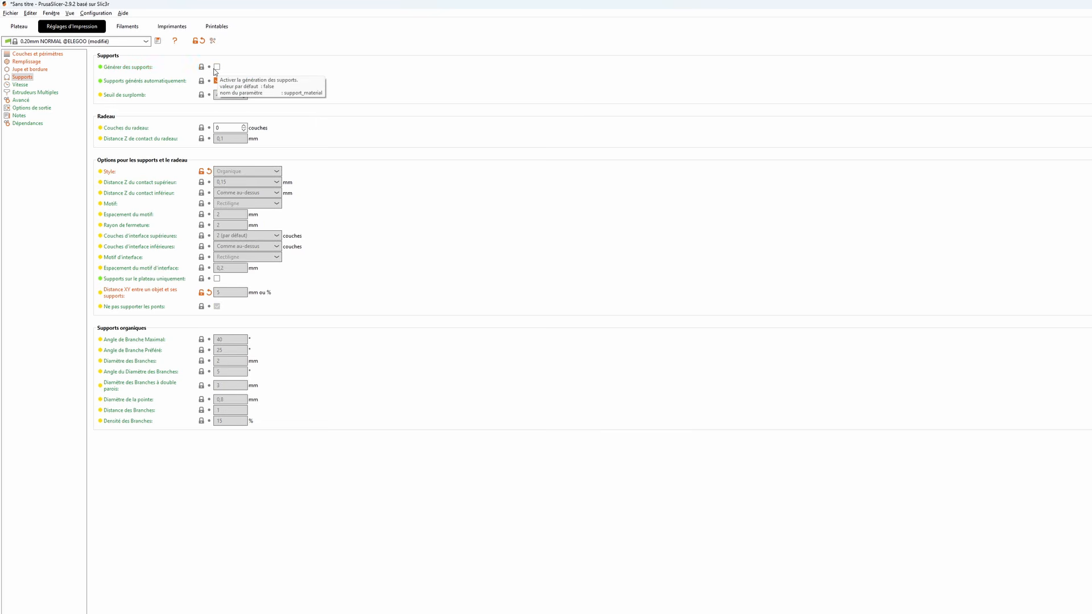
pyautogui.click(23, 27)
# - Lay the Support model flat on the plate on its large back face and view it on the whole bed
pyautogui.click(590, 342)
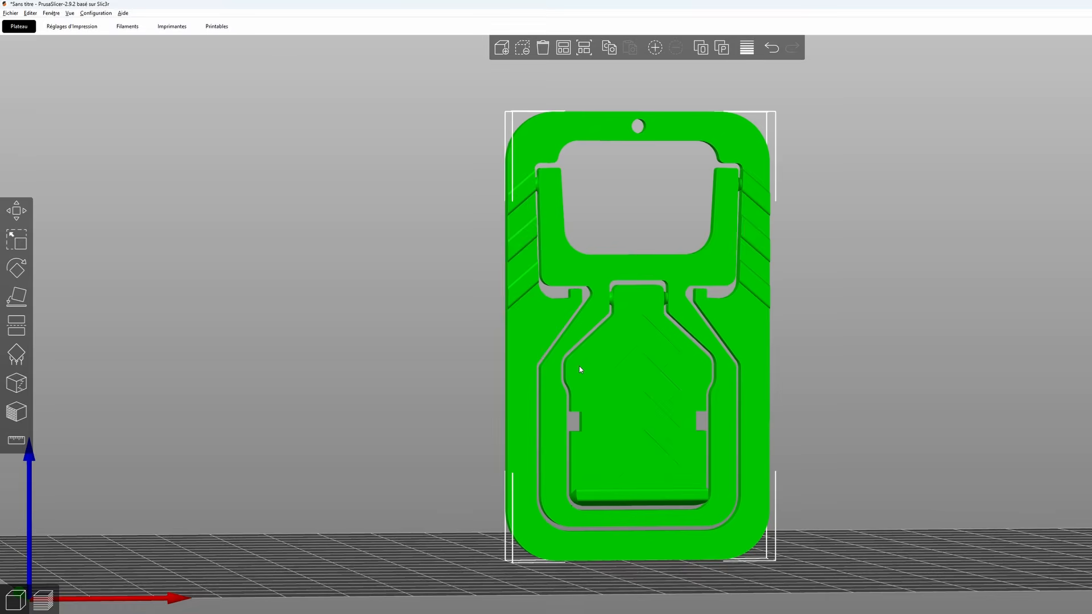
pyautogui.moveTo(369, 378); pyautogui.dragTo(150, 284)
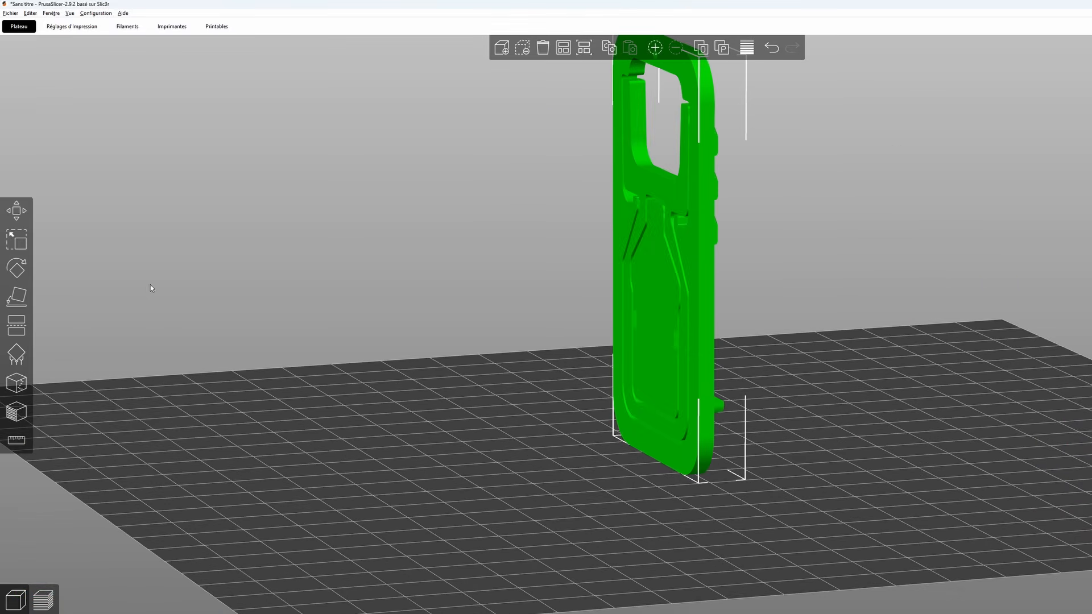
pyautogui.click(17, 297)
pyautogui.click(643, 275)
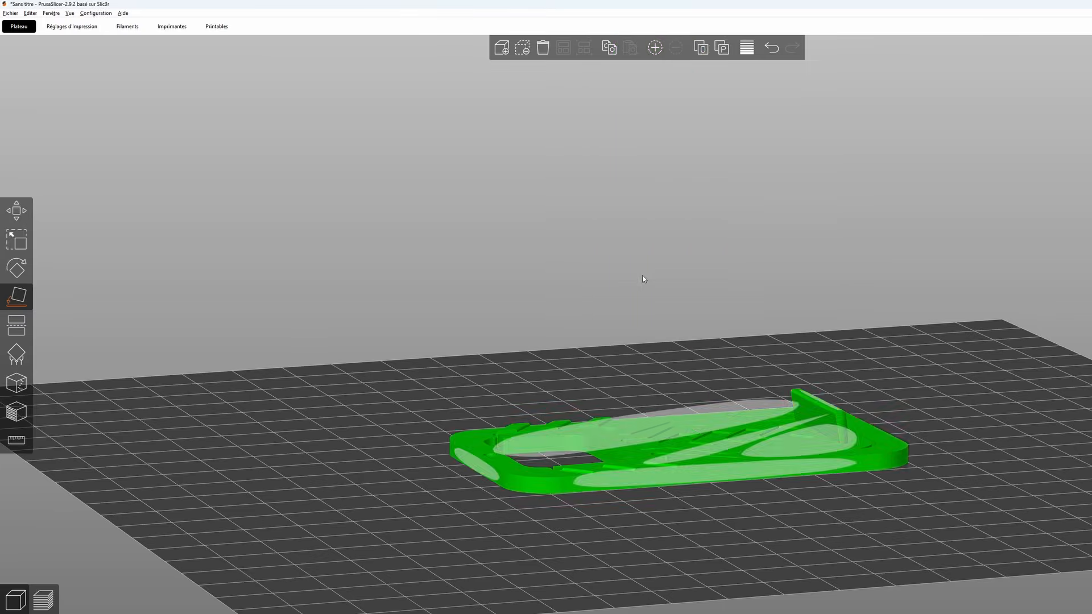
pyautogui.click(644, 277)
pyautogui.moveTo(1003, 357); pyautogui.dragTo(954, 361)
pyautogui.moveTo(954, 362); pyautogui.dragTo(842, 305, button='right')
pyautogui.scroll(-6, 787, 236)
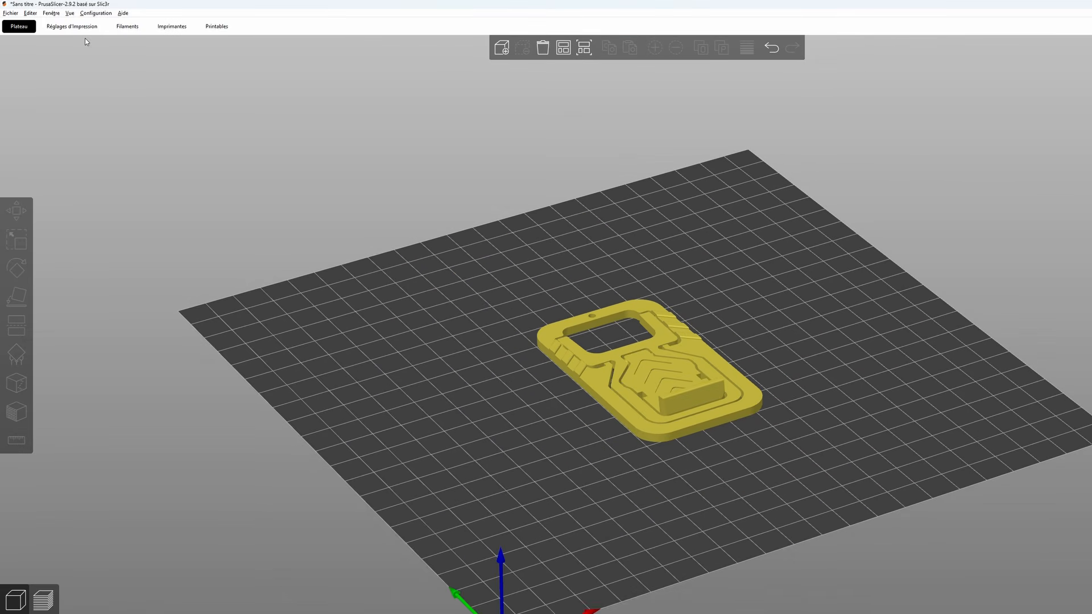
# - Switch the settings display to Mode débutant after checking the support settings once more
pyautogui.click(72, 26)
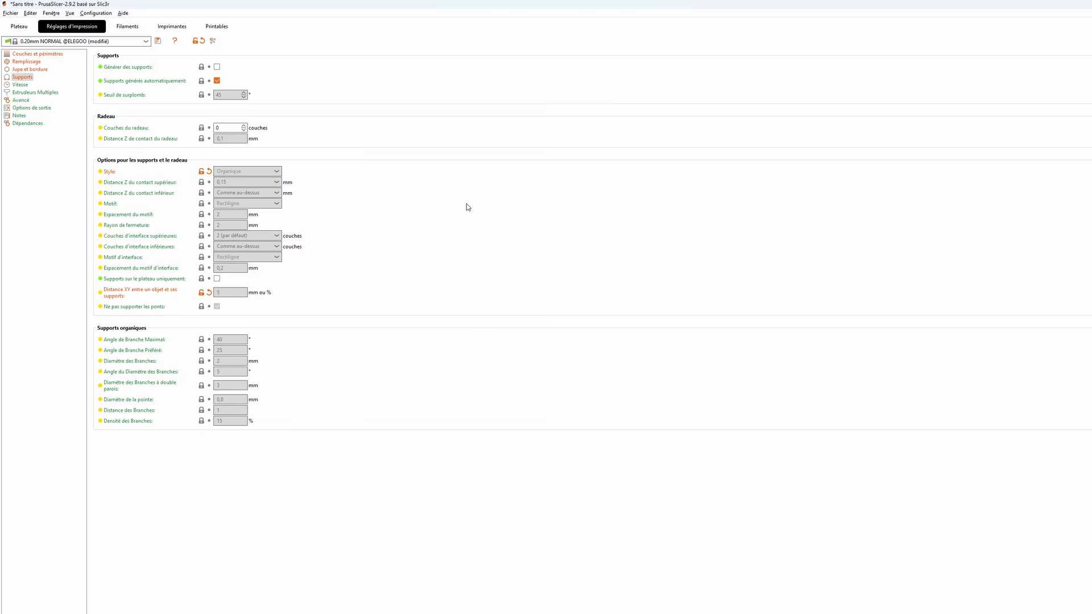
pyautogui.click(18, 26)
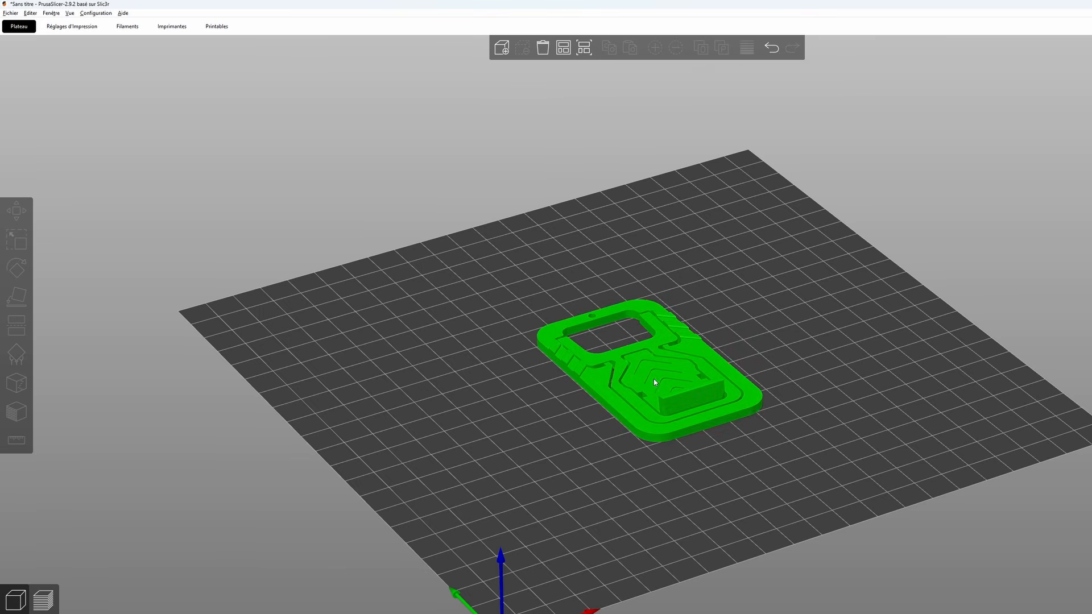
pyautogui.click(85, 30)
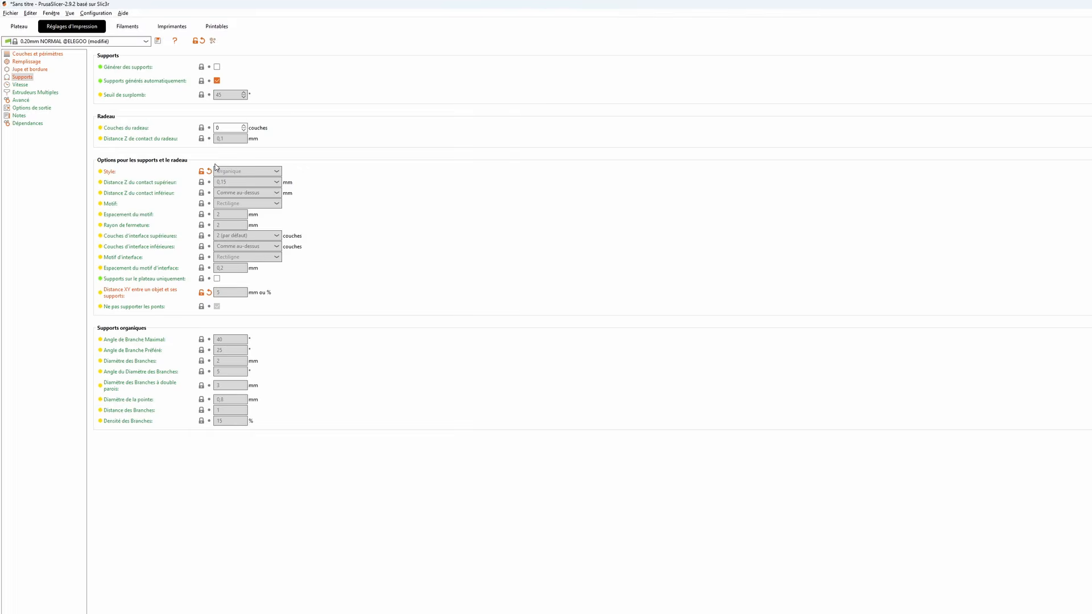
pyautogui.click(1010, 26)
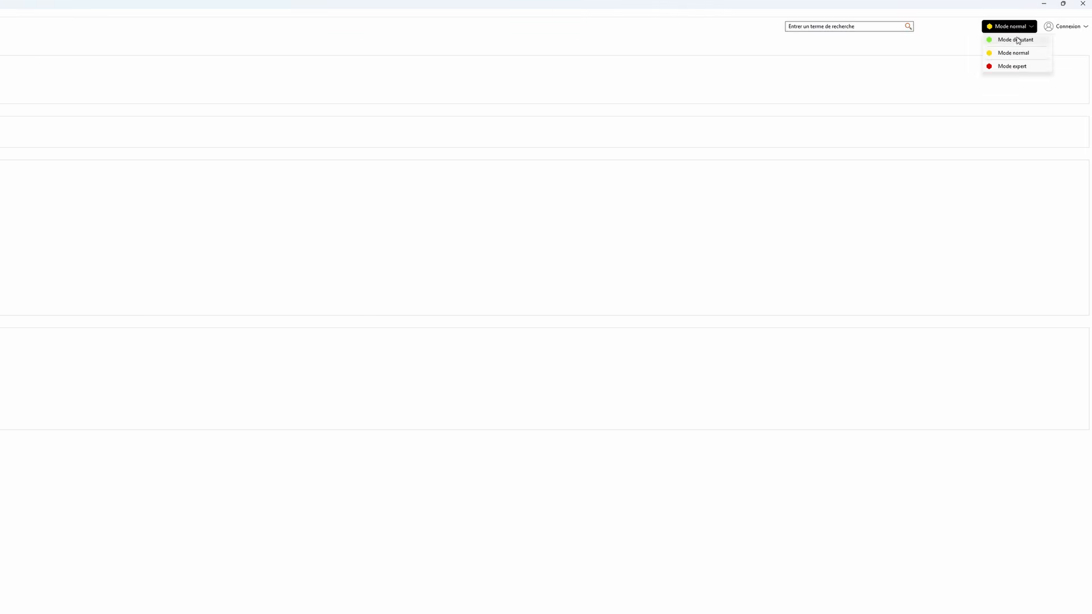
pyautogui.click(1019, 39)
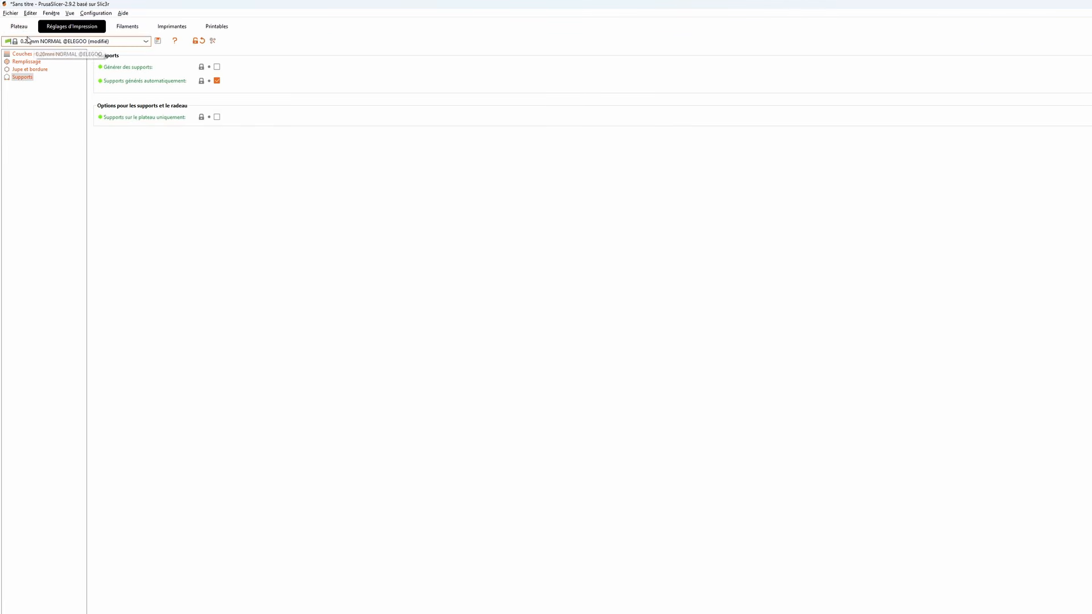
# - Slice the flat model without supports and inspect its preview with the skirt and brim around it
pyautogui.click(20, 28)
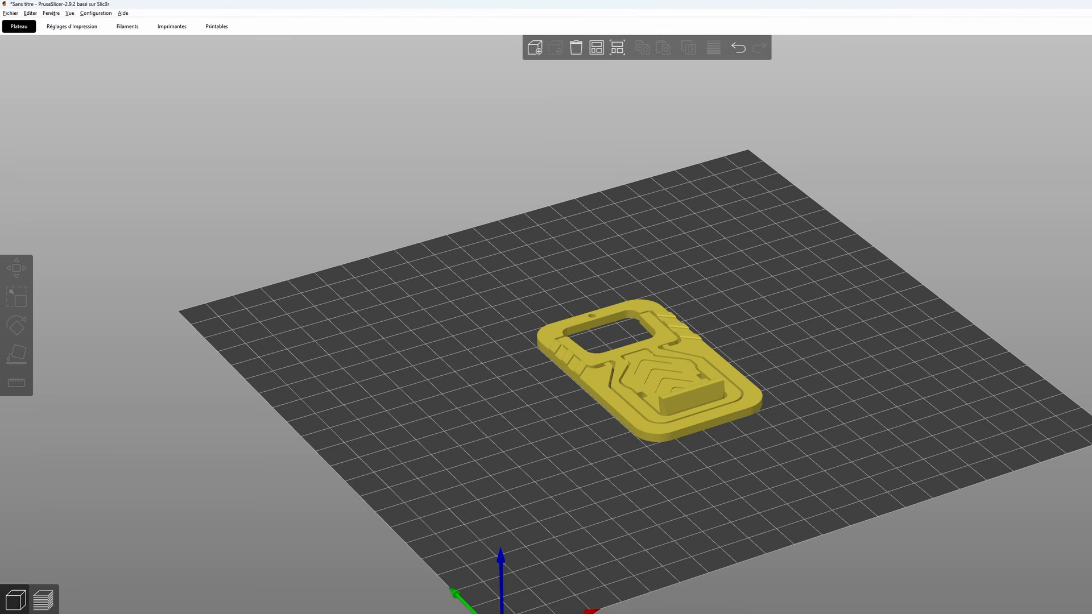
pyautogui.hotkey('ctrl', 'r')
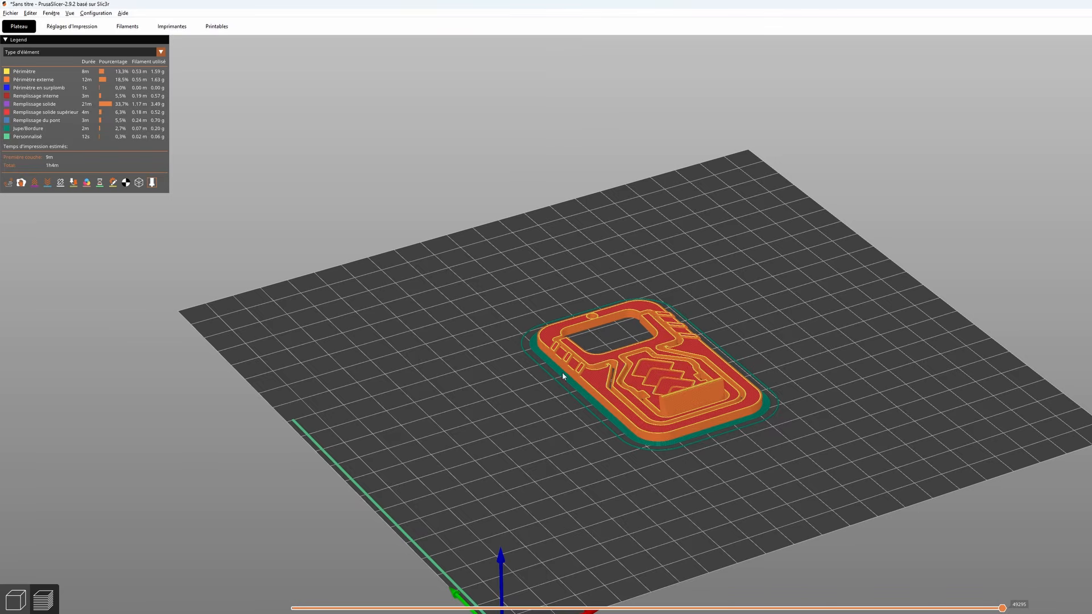
pyautogui.moveTo(830, 429); pyautogui.dragTo(775, 360)
pyautogui.scroll(5, 775, 360)
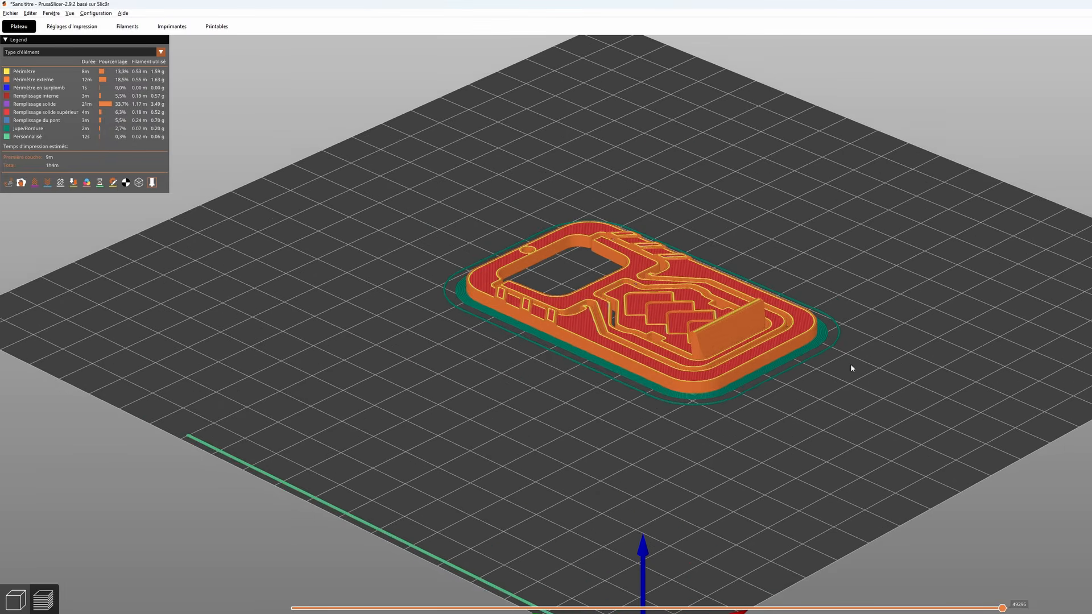
pyautogui.moveTo(851, 366); pyautogui.dragTo(741, 358, button='right')
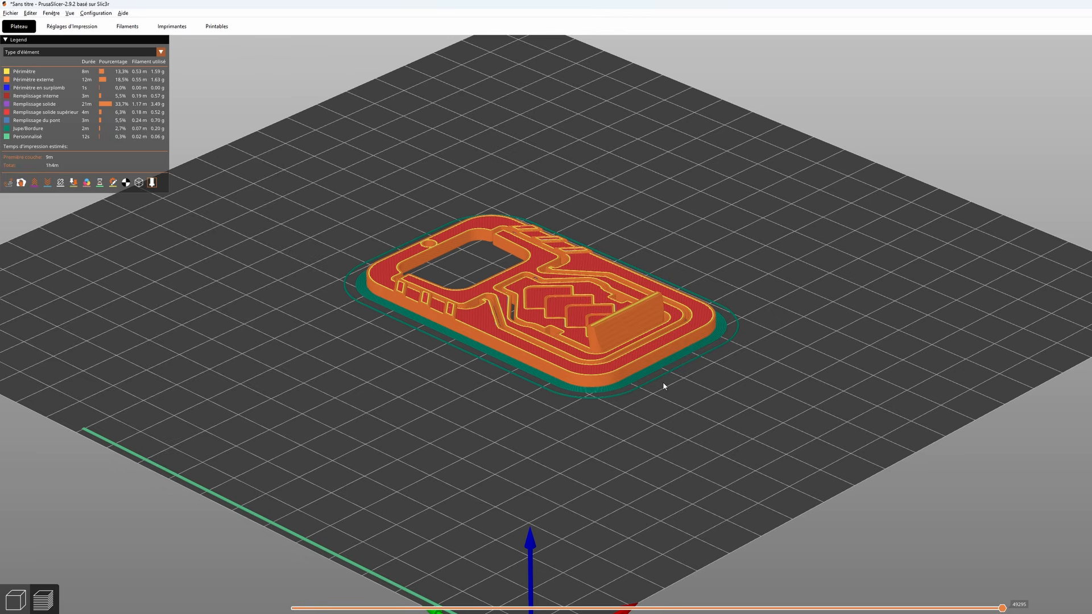